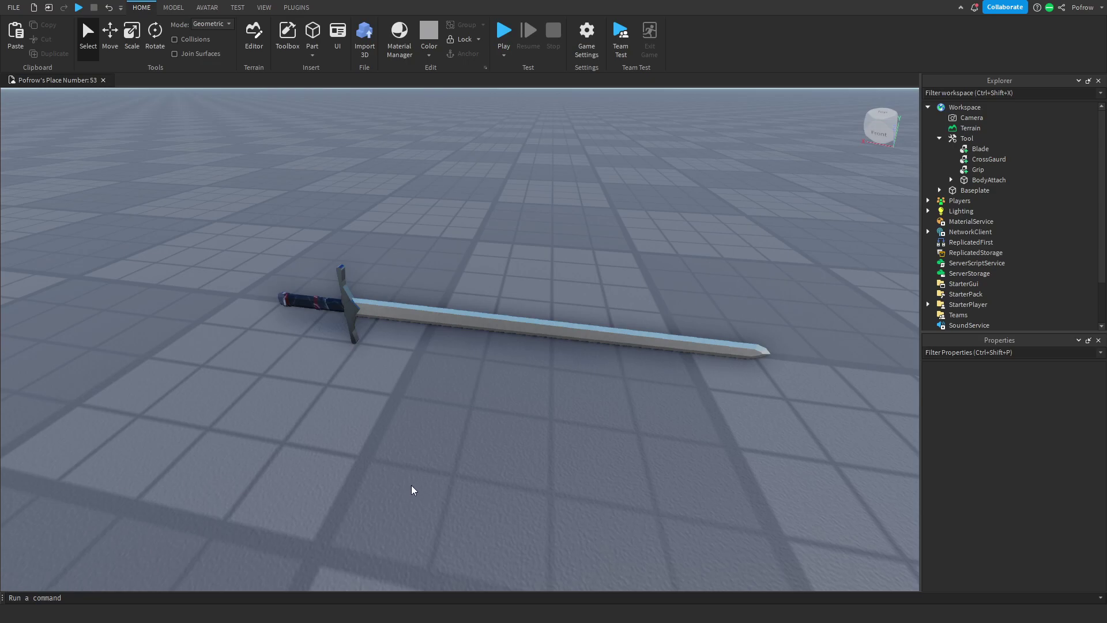
Step: From the Plugins tab, preview Character Inserter's preset rigs and the Easy Weld window, closing both
right_drag(366, 222, 343, 251)
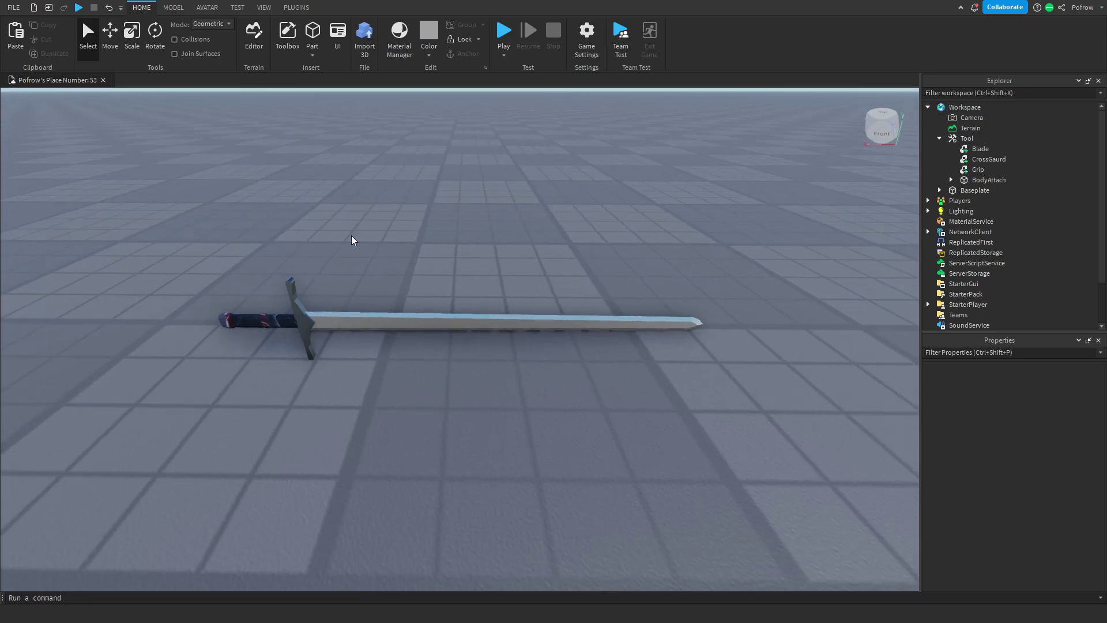
click(297, 8)
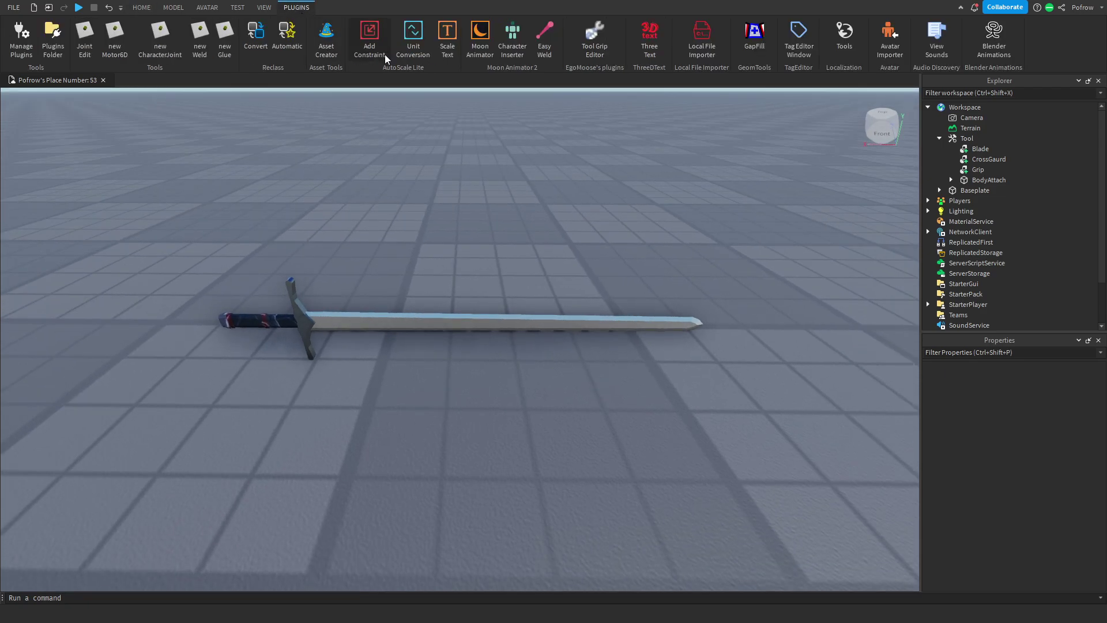
click(511, 39)
click(543, 306)
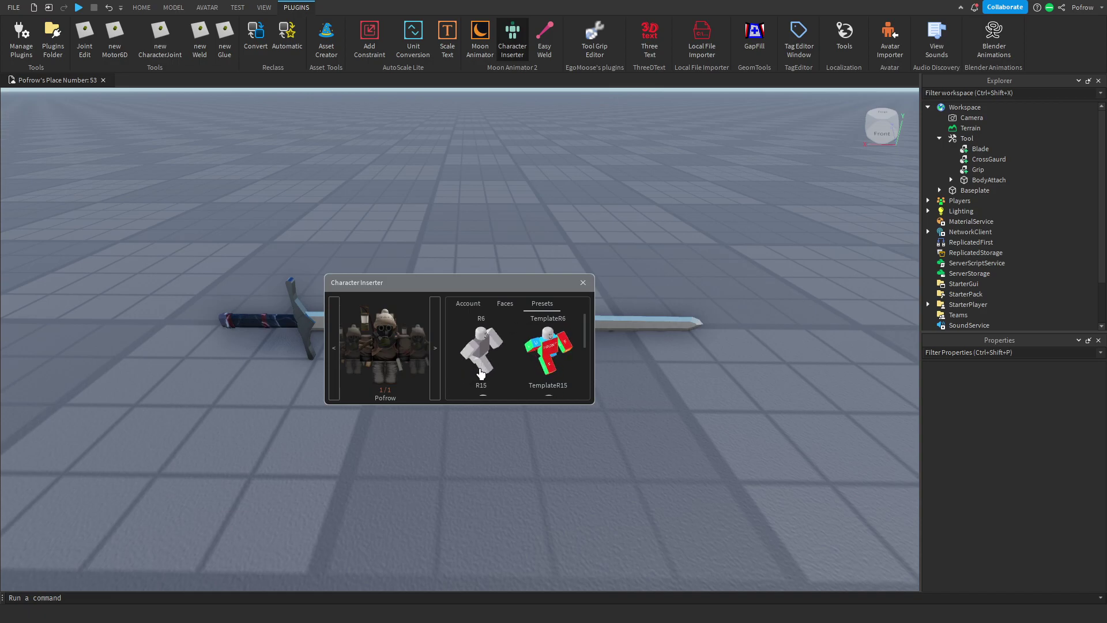
click(583, 283)
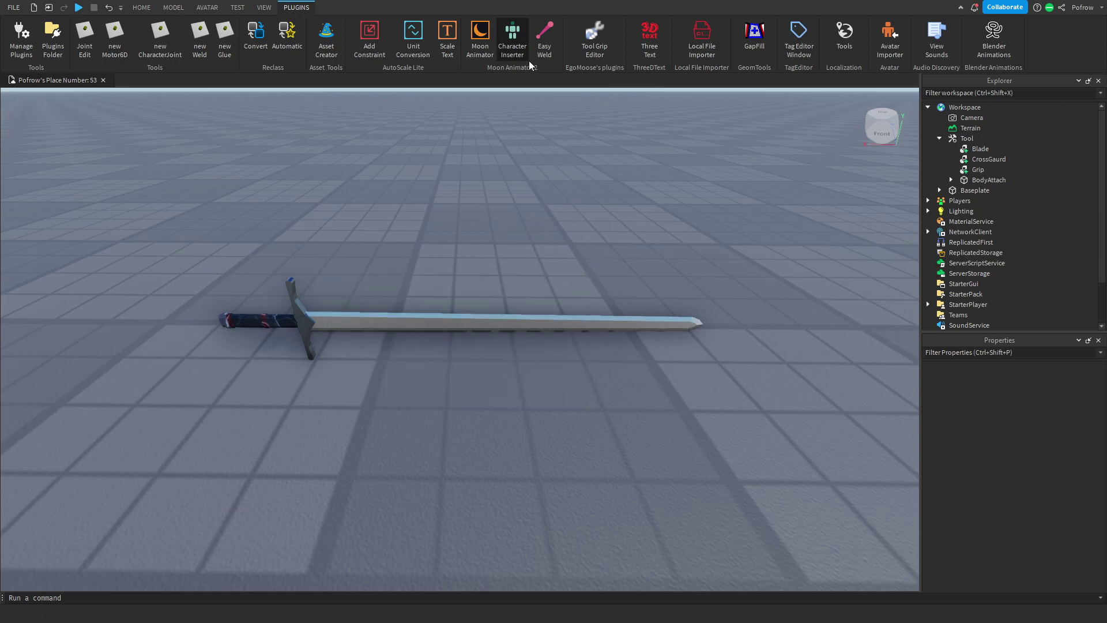
click(544, 36)
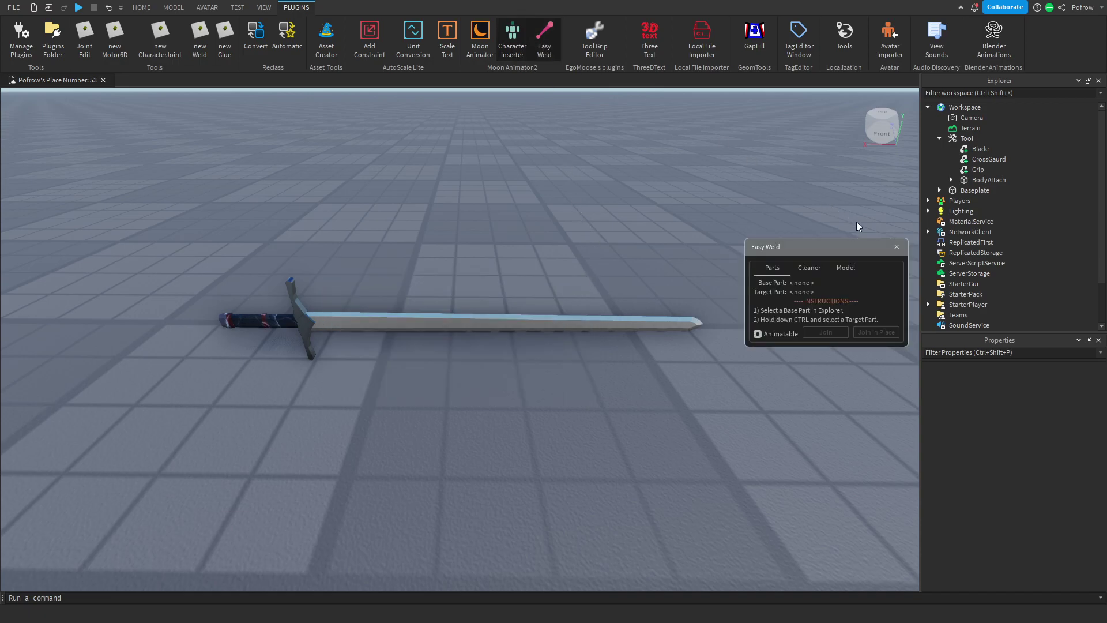
click(897, 251)
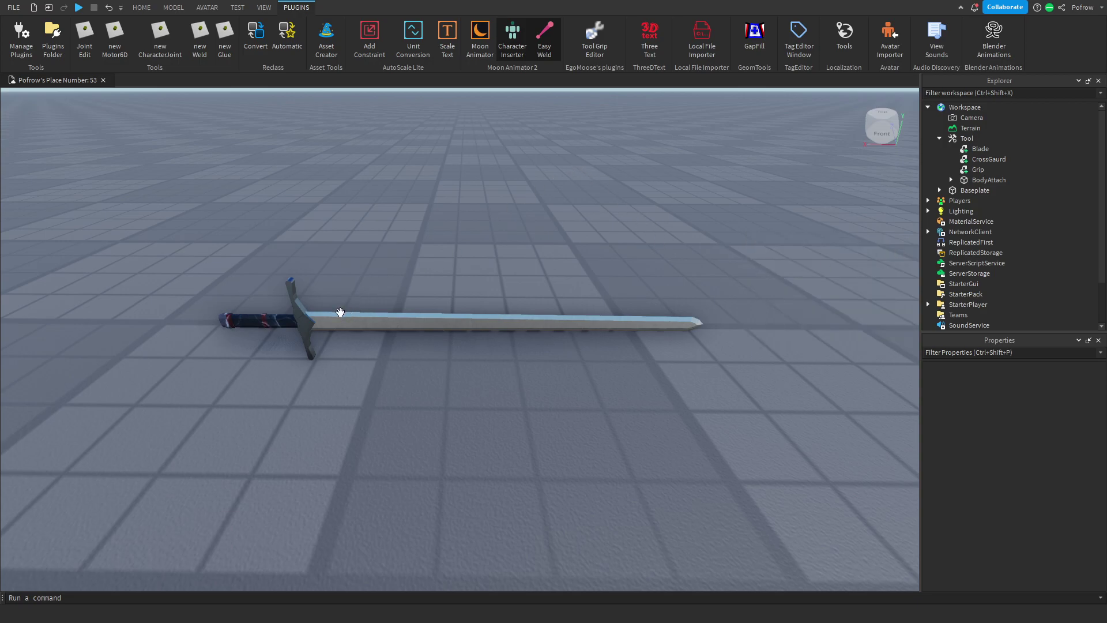
Step: Drag the sword up and right on the baseplate, deselect it, and collapse the Tool in Explorer
drag(340, 312, 411, 325)
click(422, 340)
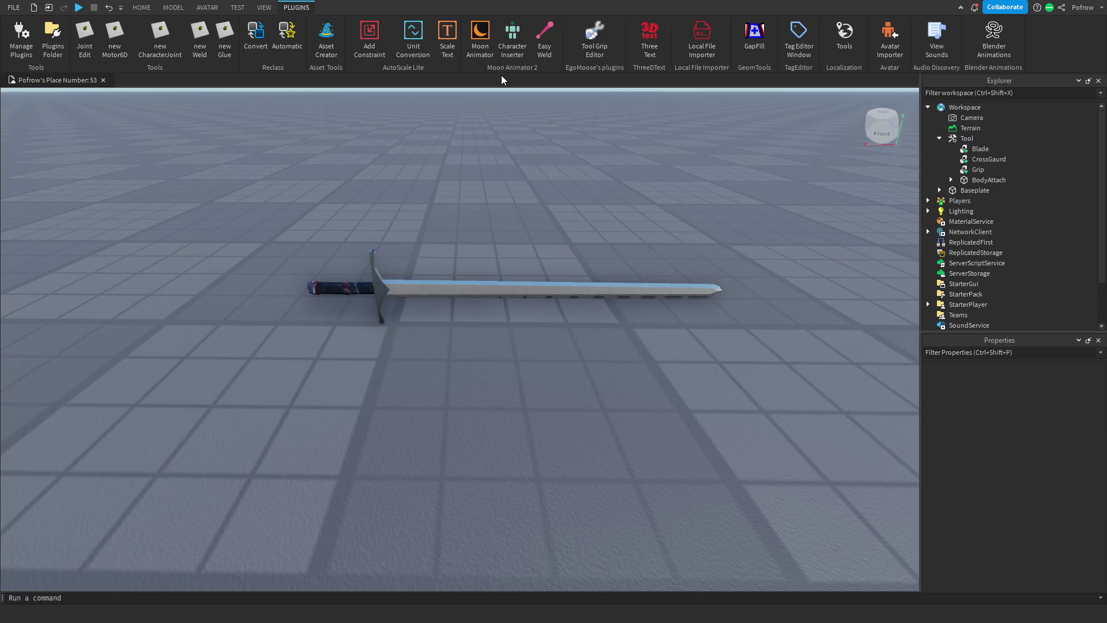
click(940, 138)
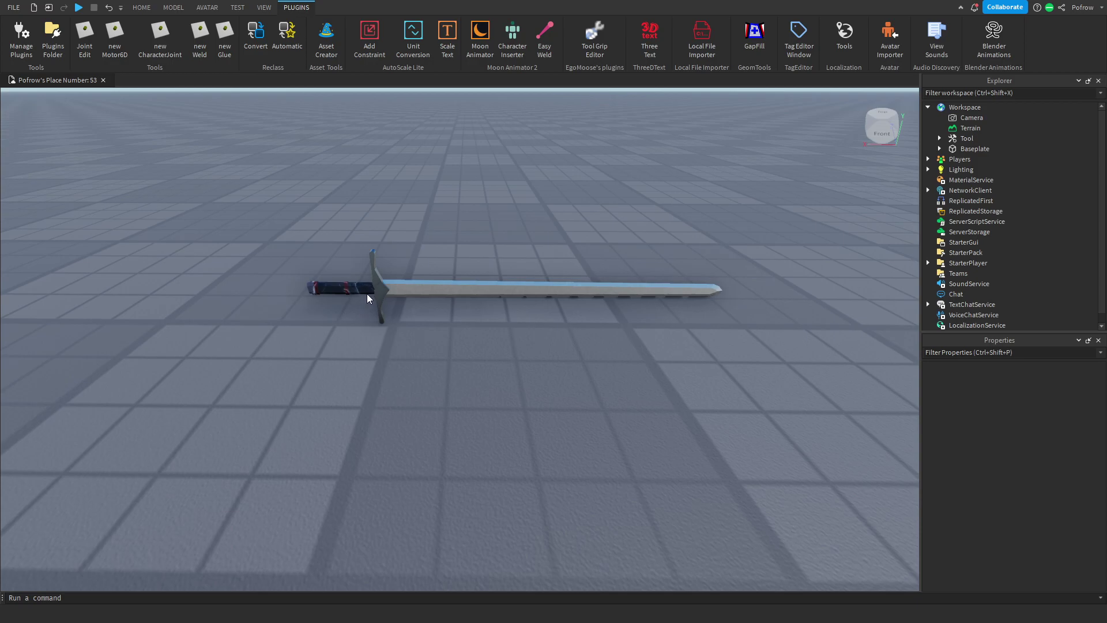
Step: Nudge the sword, then expand Tool and select Blade, CrossGaurd, Grip and BodyAttach before zooming toward the hilt
drag(378, 290, 426, 319)
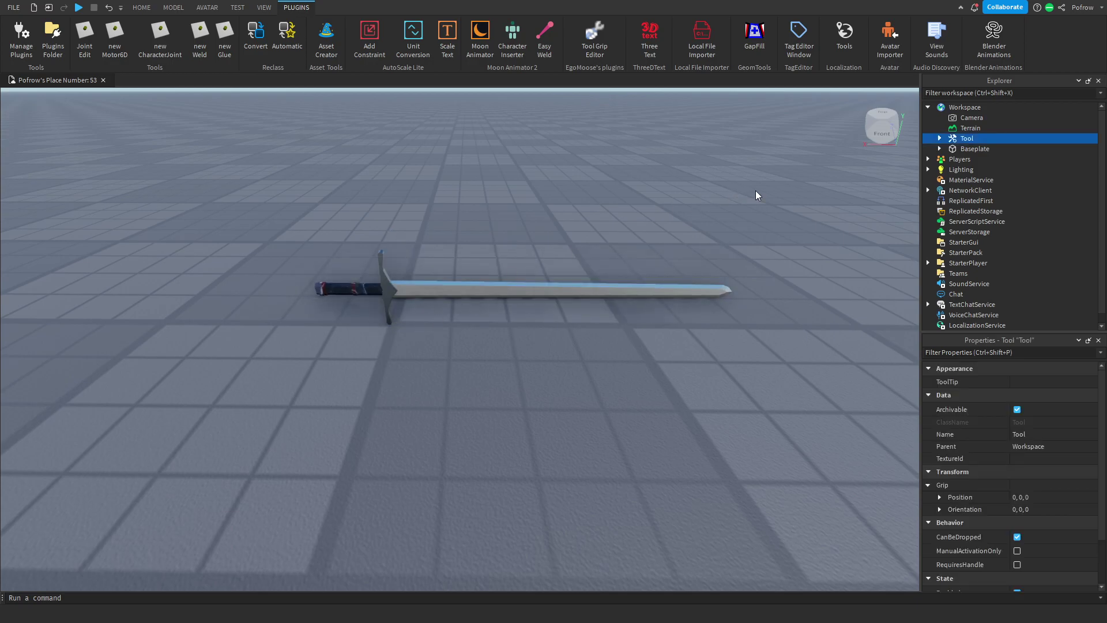
click(939, 138)
click(963, 147)
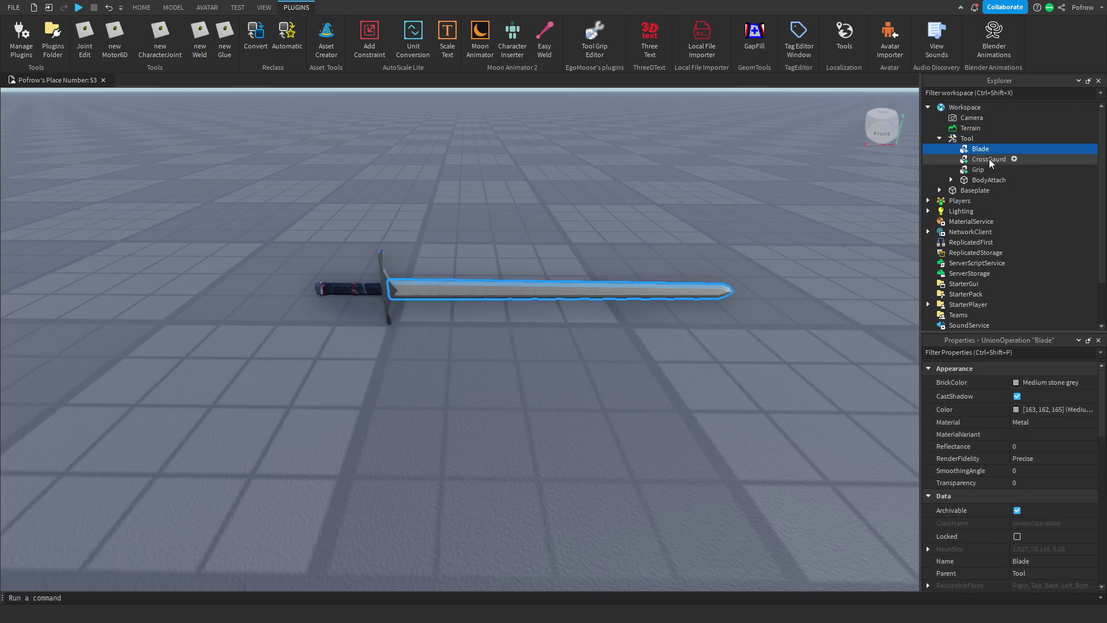
shift+click(980, 180)
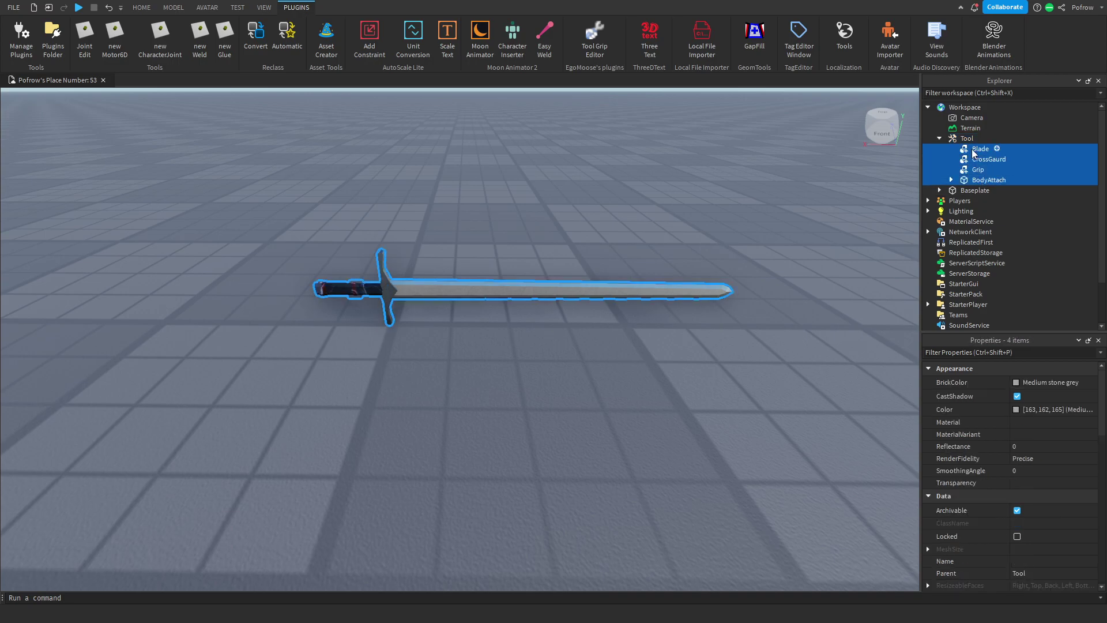
click(881, 203)
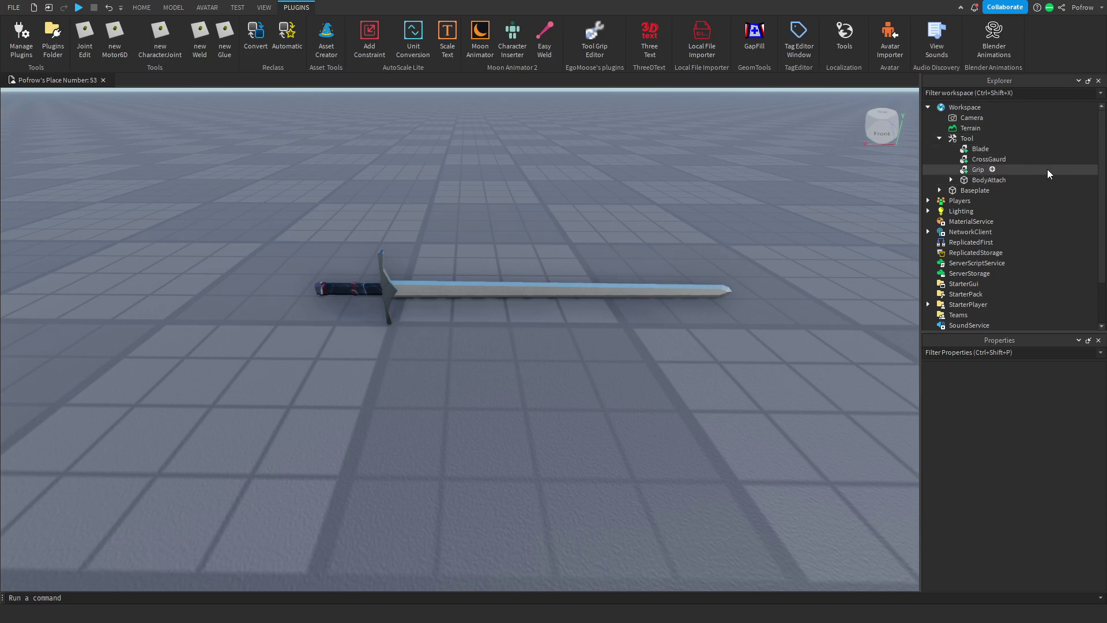
right_drag(853, 196, 635, 173)
scroll(634, 173, up, 3)
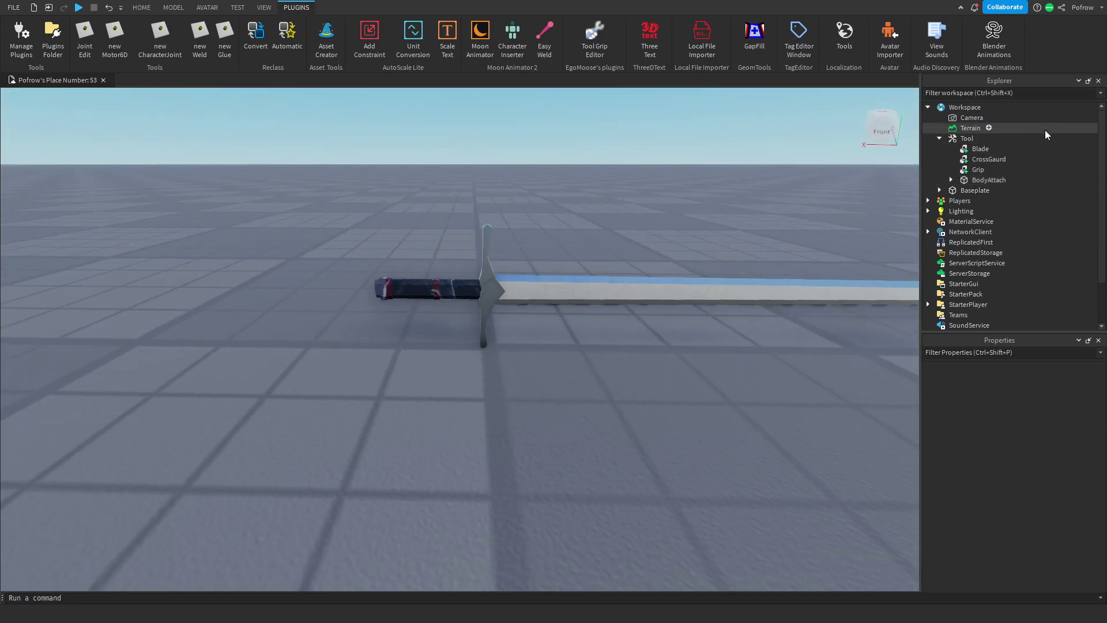
click(998, 148)
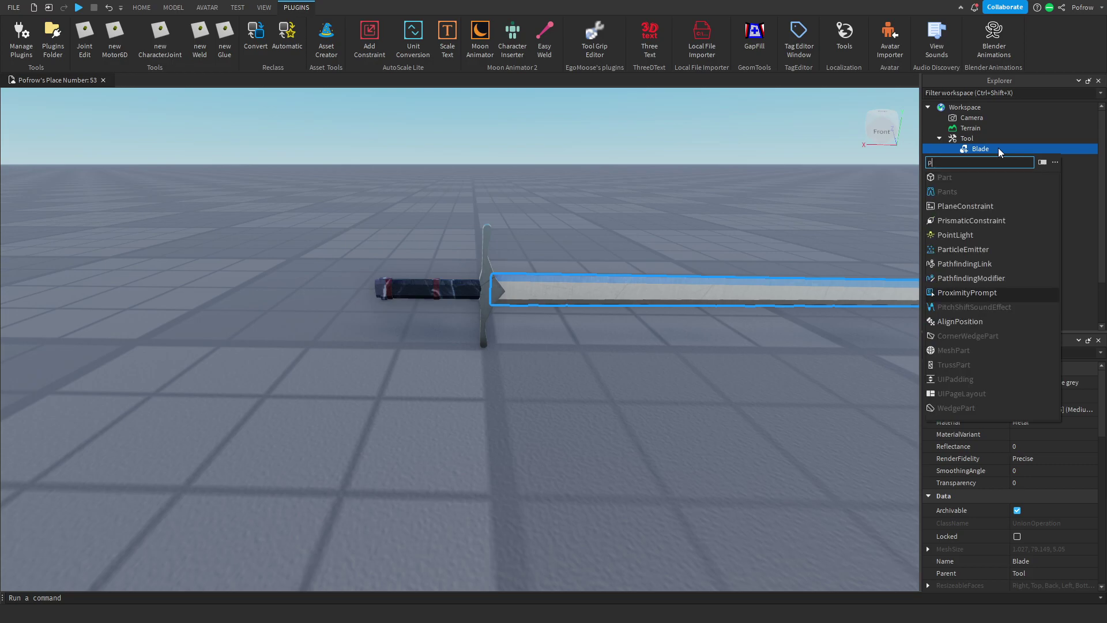
text(part)
key(Return)
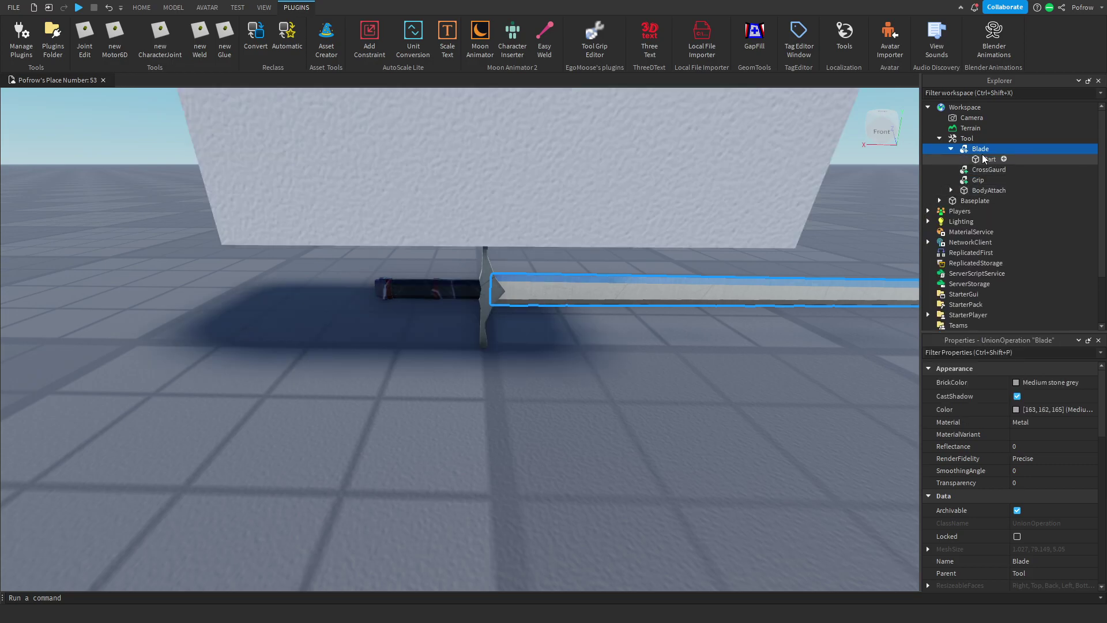
click(544, 36)
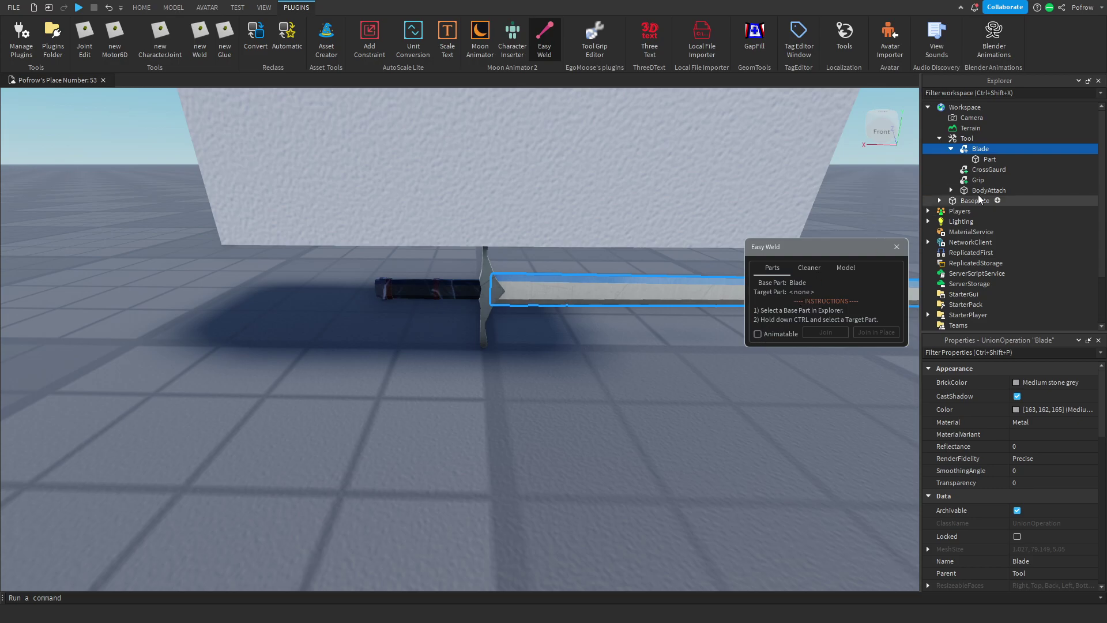
ctrl+click(988, 159)
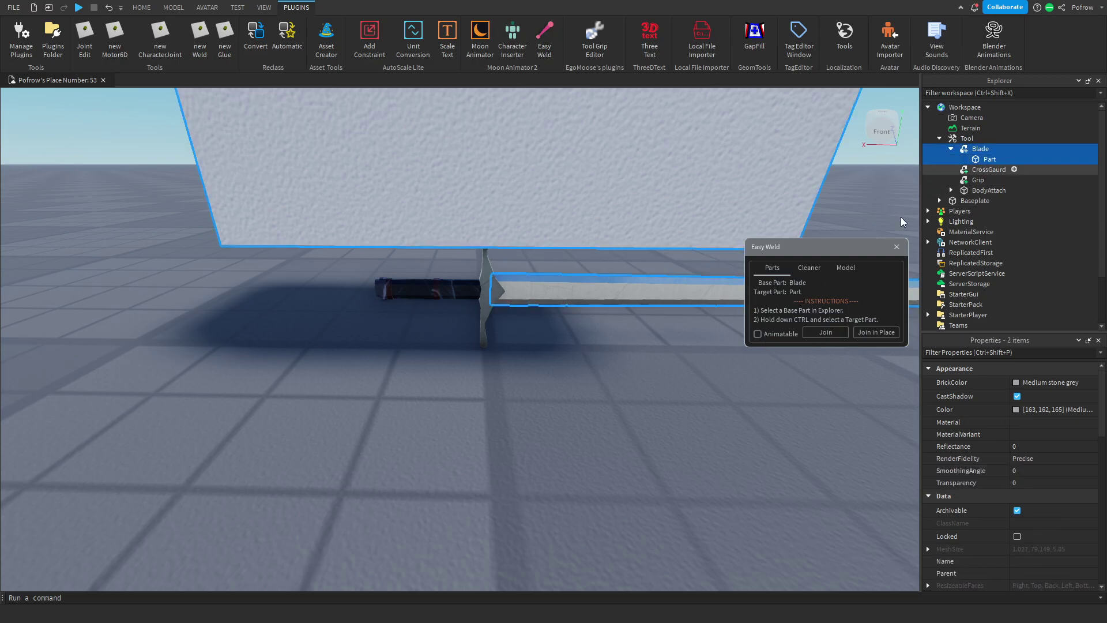
click(897, 247)
click(957, 139)
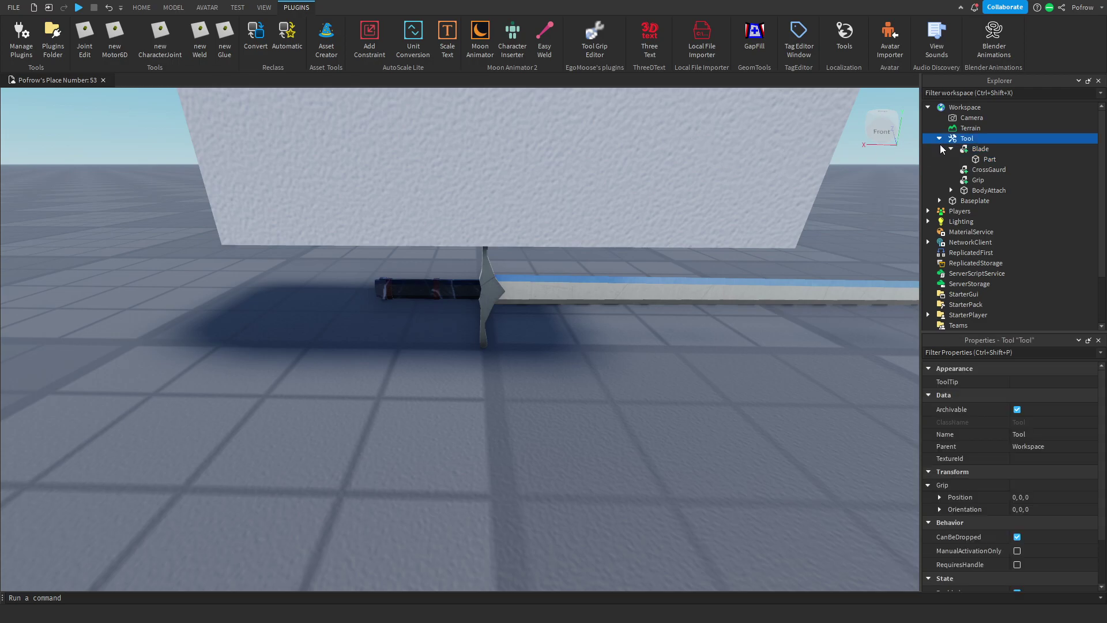
click(990, 159)
key(Delete)
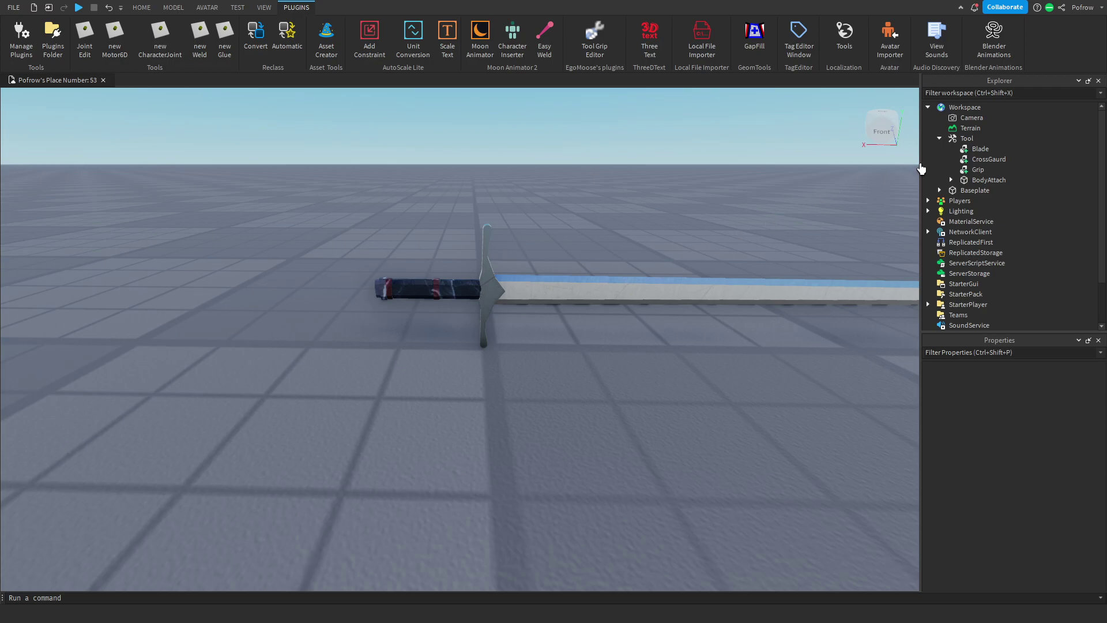
click(987, 150)
click(997, 149)
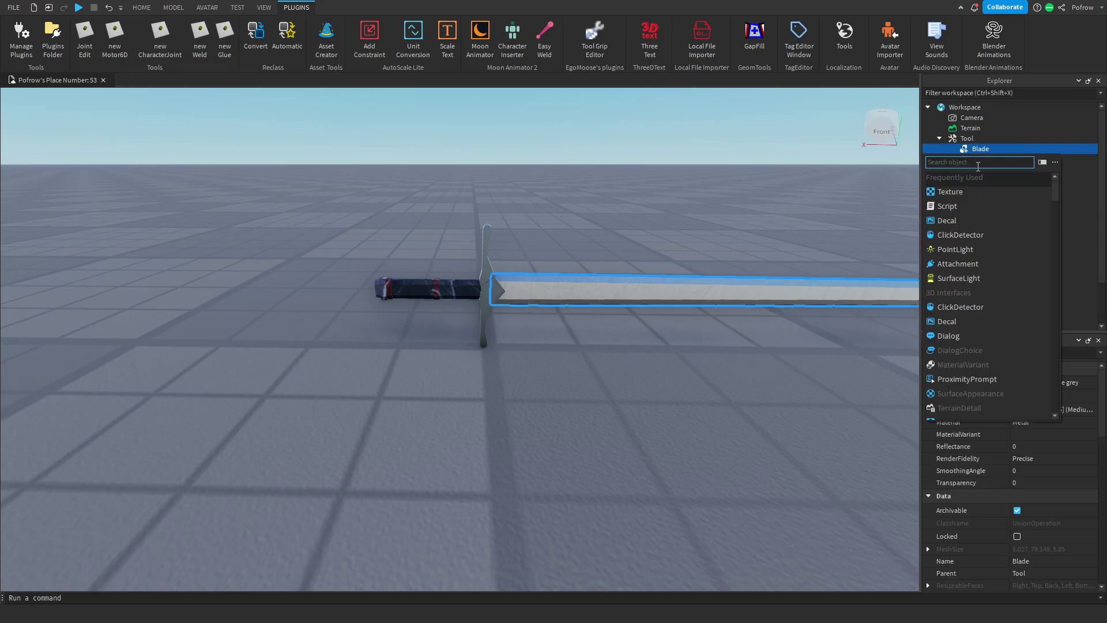
text(part)
key(Return)
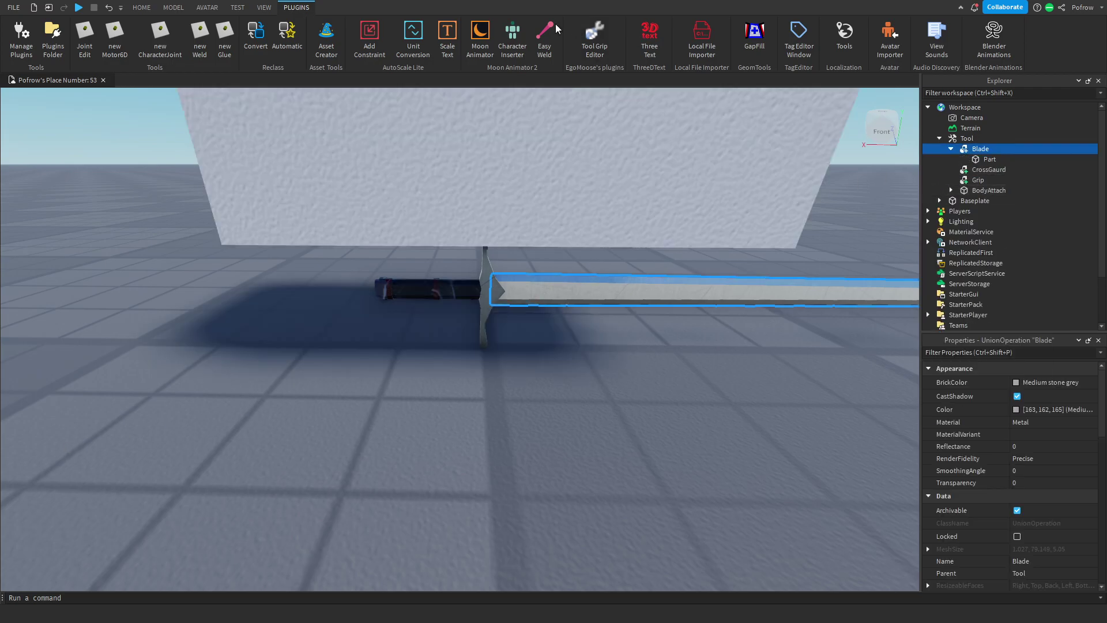
click(551, 48)
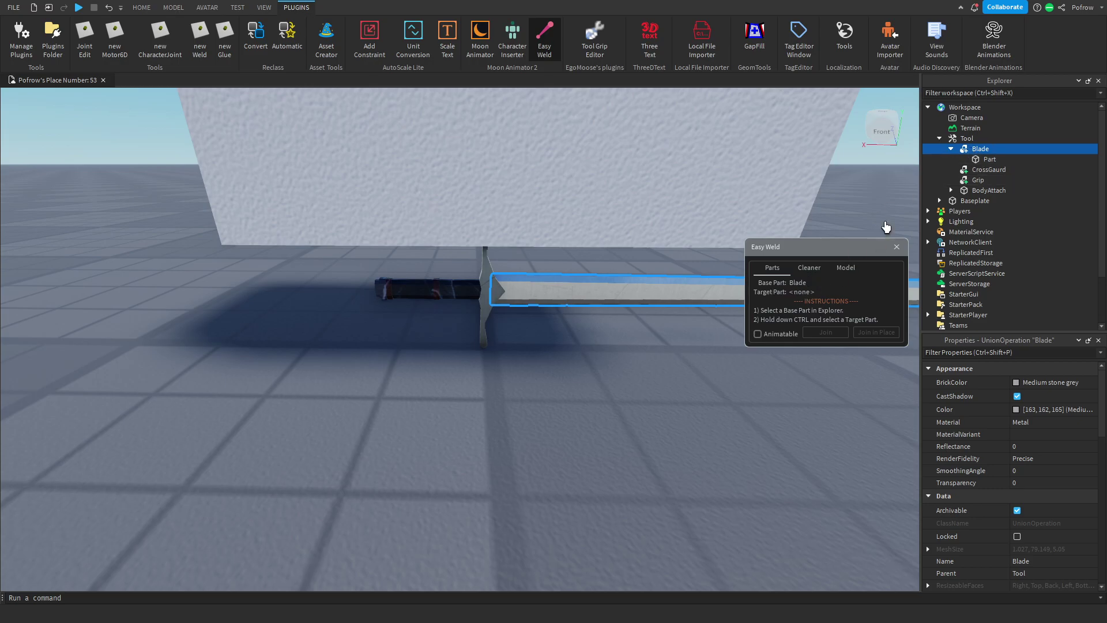
ctrl+click(989, 160)
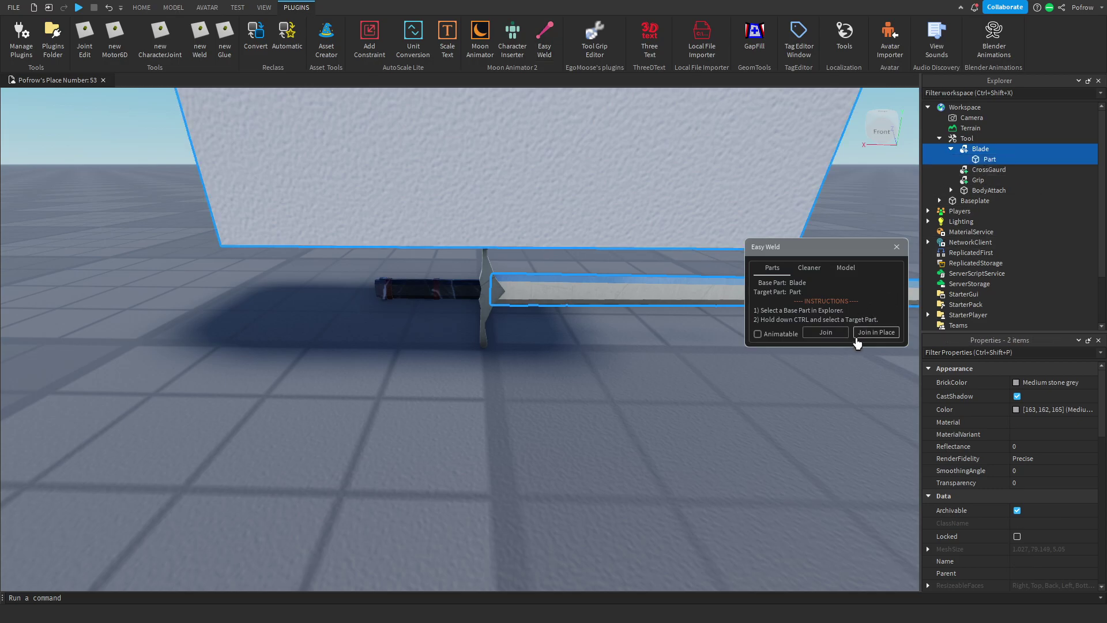
click(896, 247)
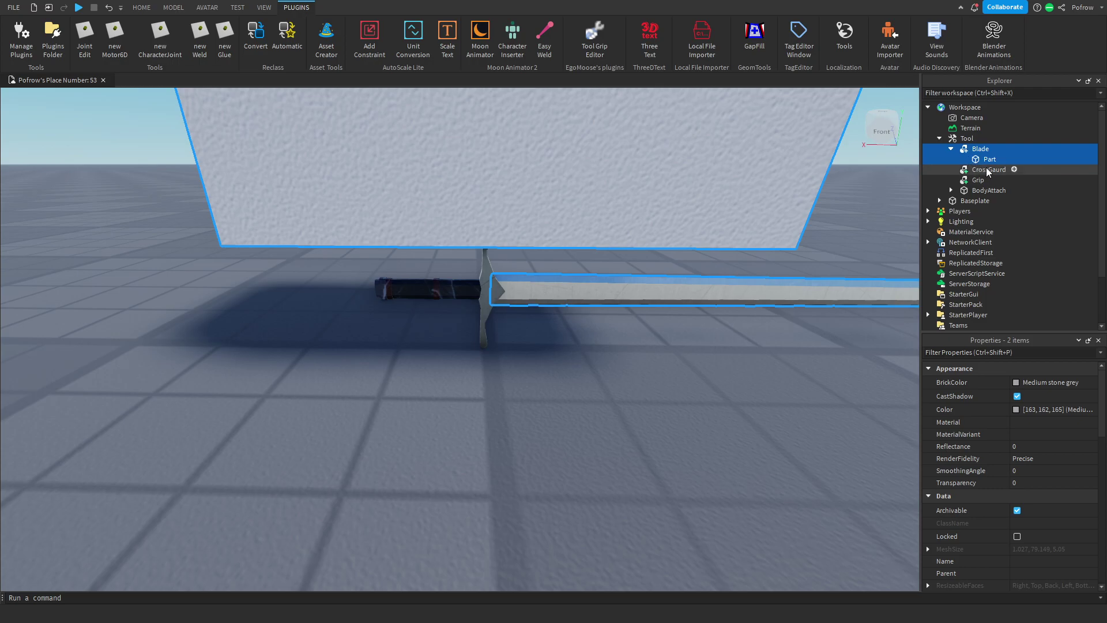
click(804, 394)
click(986, 160)
key(Delete)
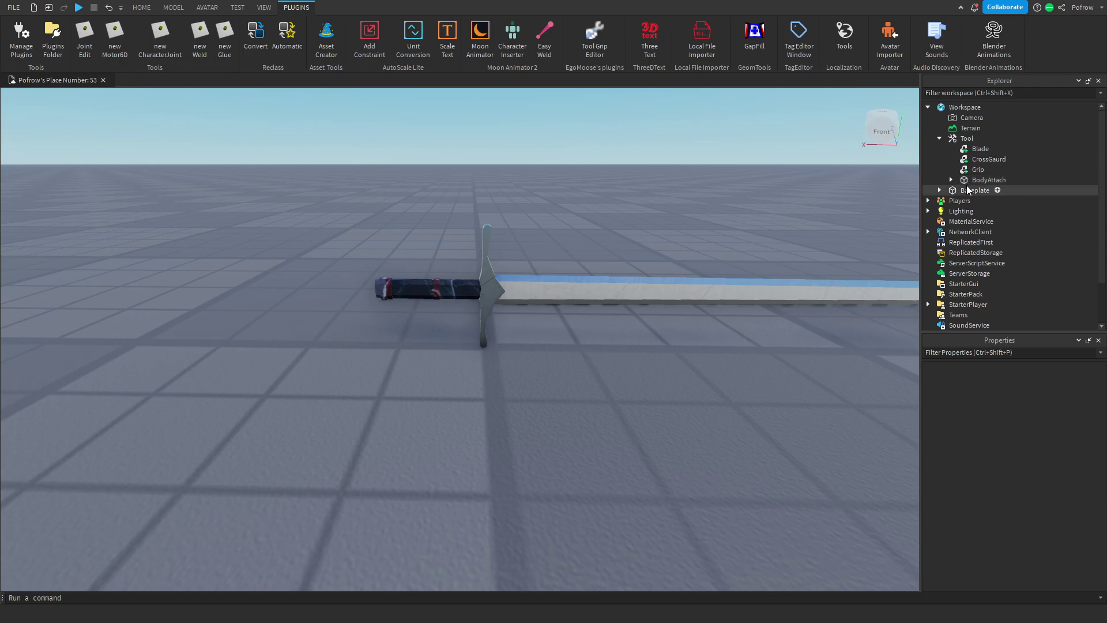
Step: Set the BodyAttach part's Transparency to 1
click(970, 179)
click(1057, 457)
text(1)
key(Return)
click(672, 396)
key(w)
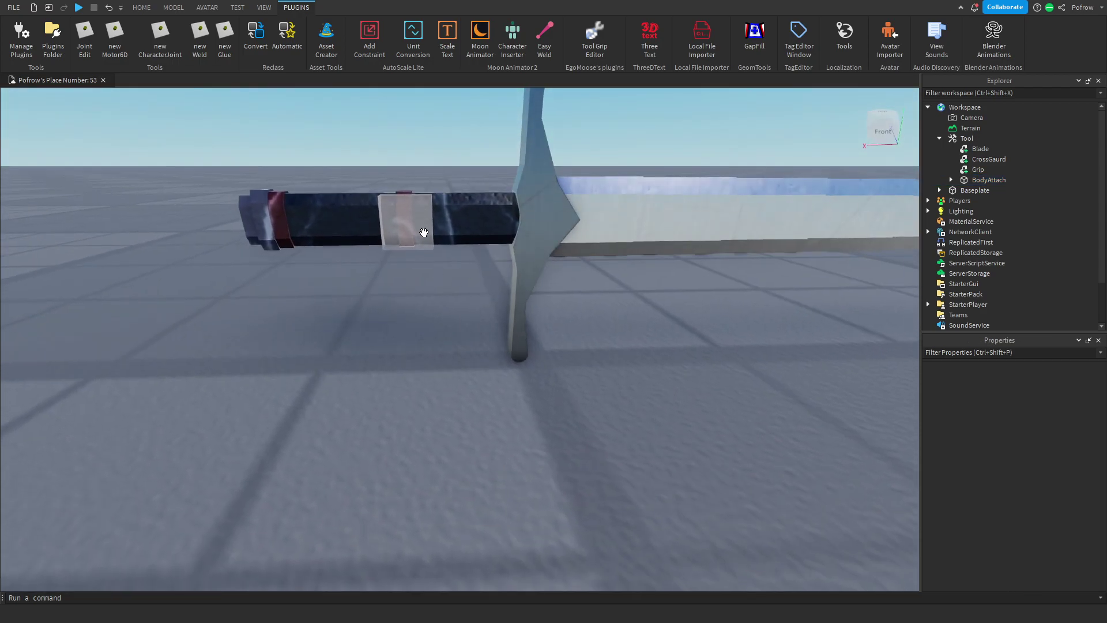
scroll(475, 295, down, 2)
scroll(475, 296, down, 2)
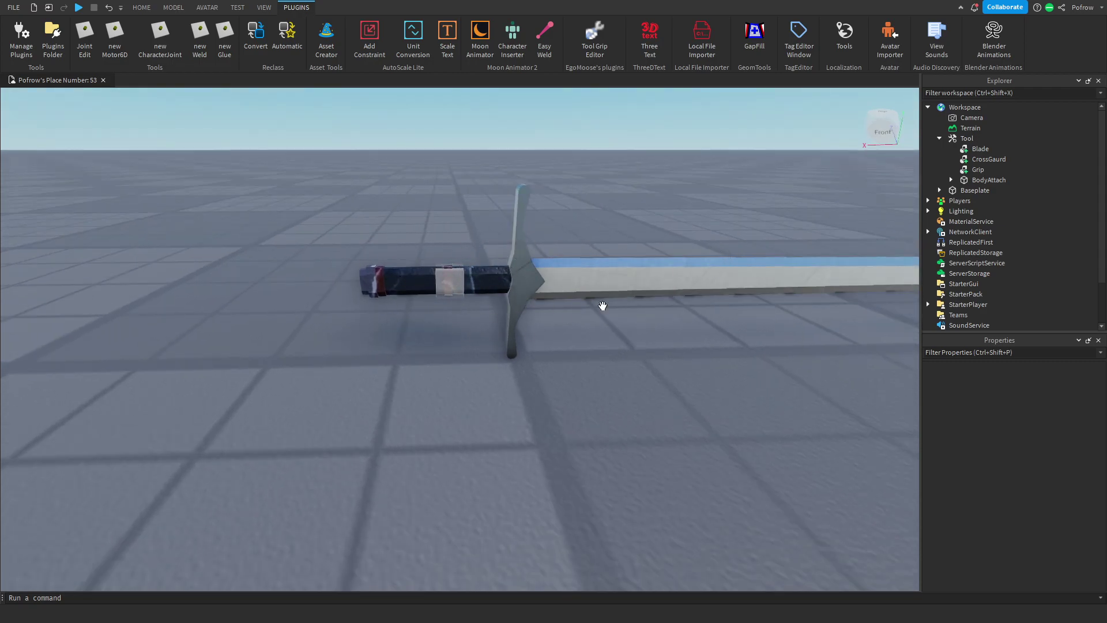
mouse_move(1008, 216)
click(989, 179)
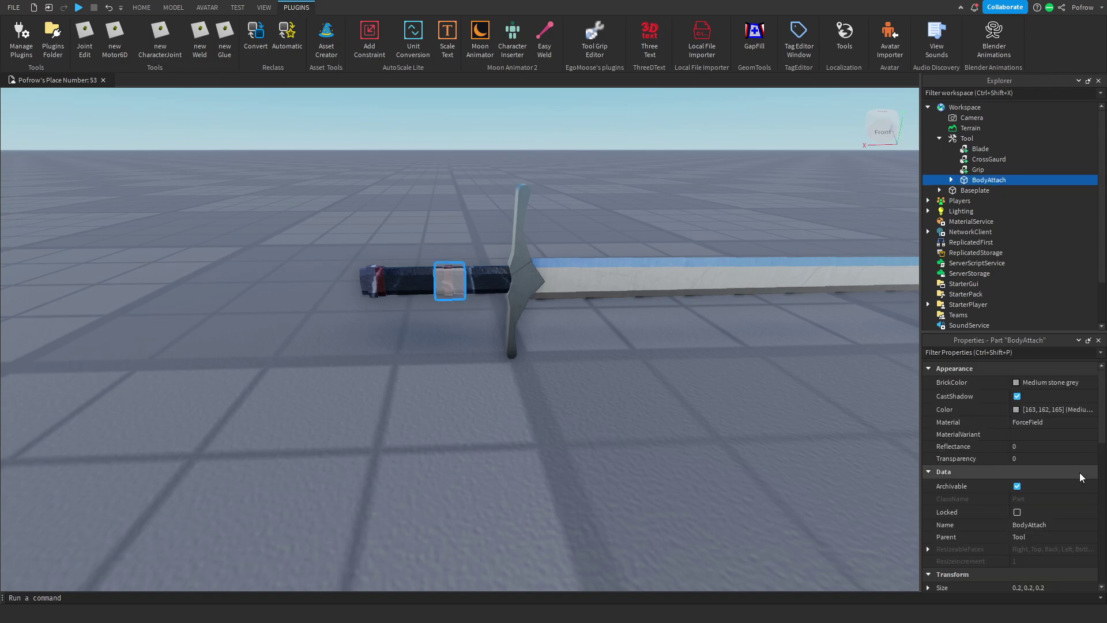
click(1066, 463)
text(1)
key(Return)
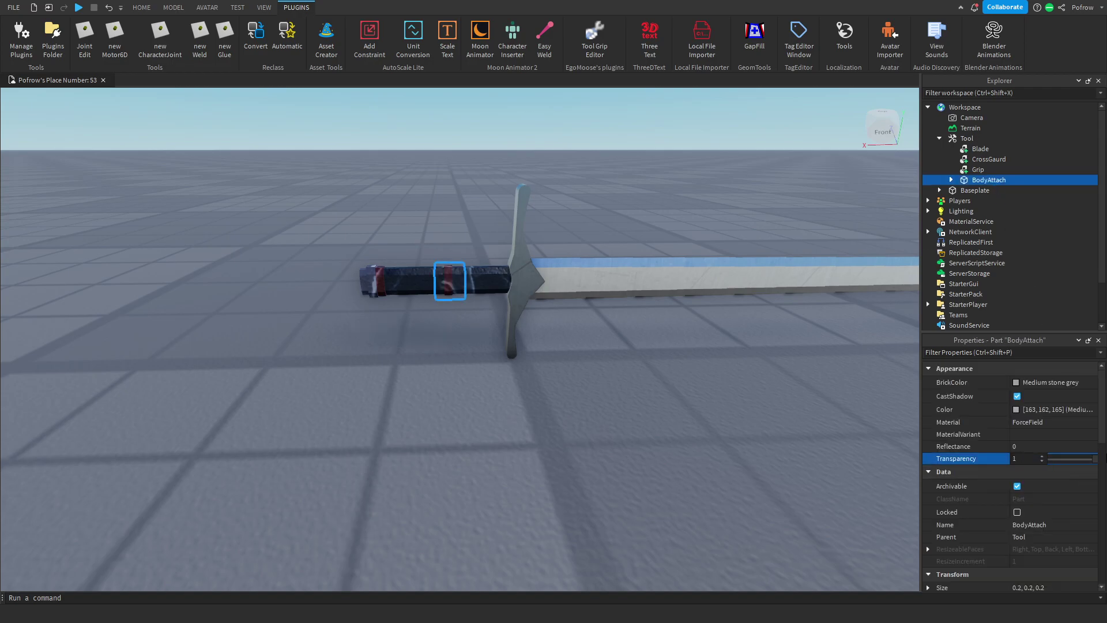
Step: Delete the old Blade, CrossGaurd and Grip welds inside BodyAttach
click(951, 179)
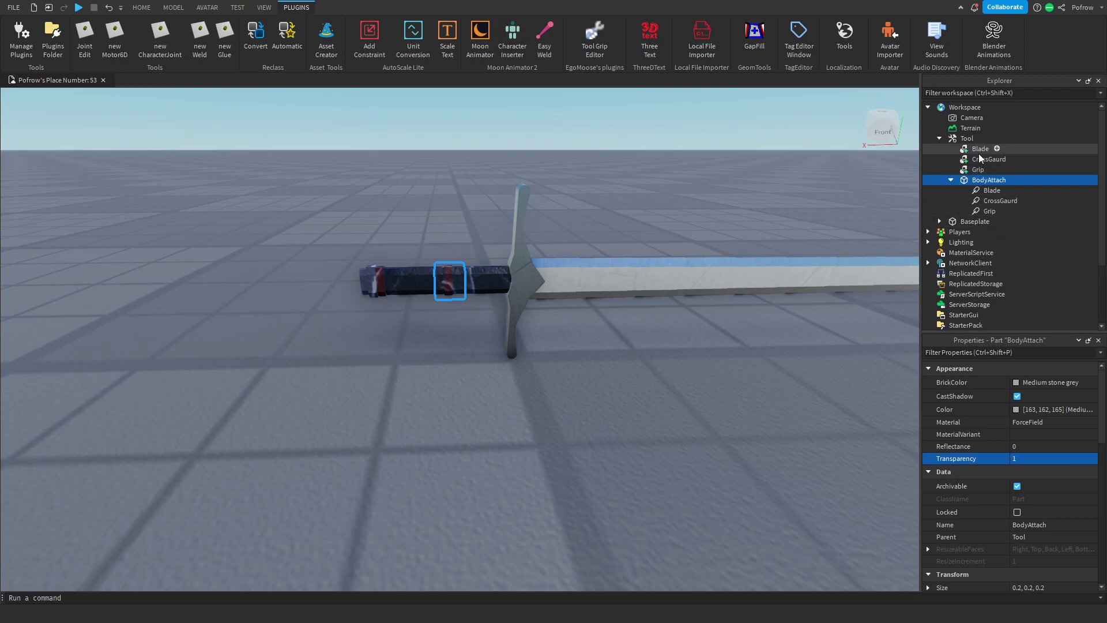
click(992, 190)
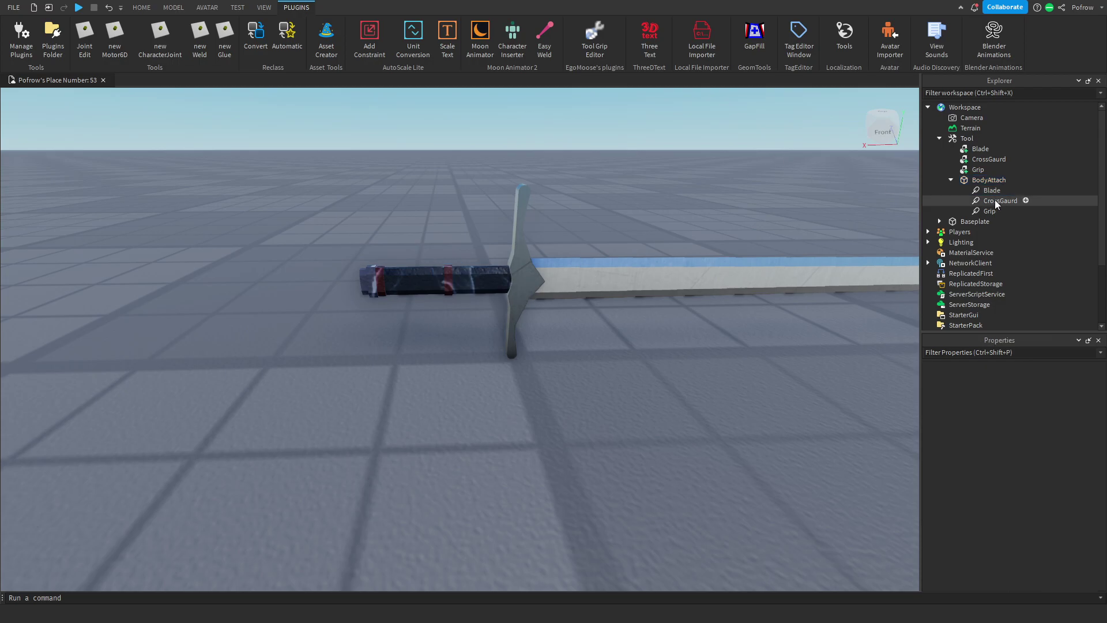
shift+click(989, 212)
key(Delete)
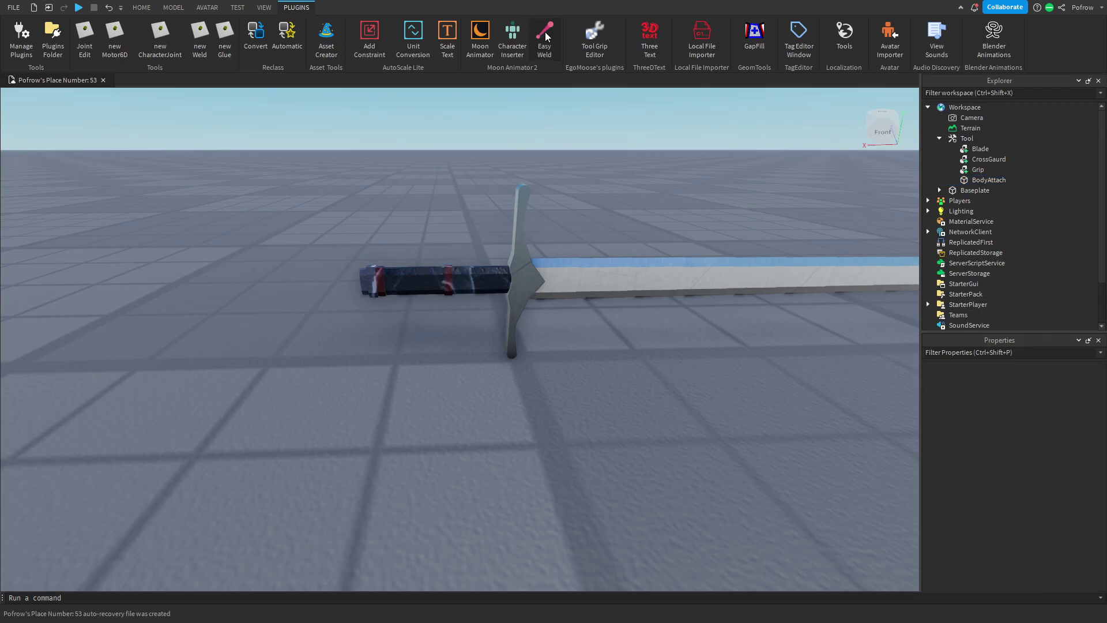
Step: In Easy Weld, join Grip, CrossGaurd and Blade to base part BodyAttach in place
click(548, 40)
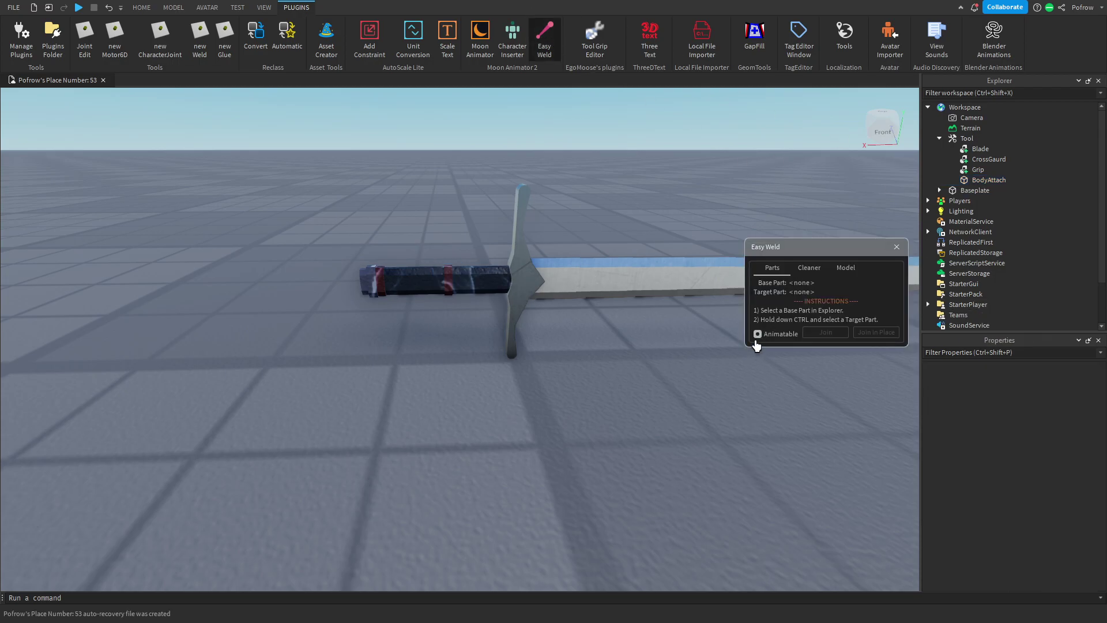
drag(821, 247, 715, 228)
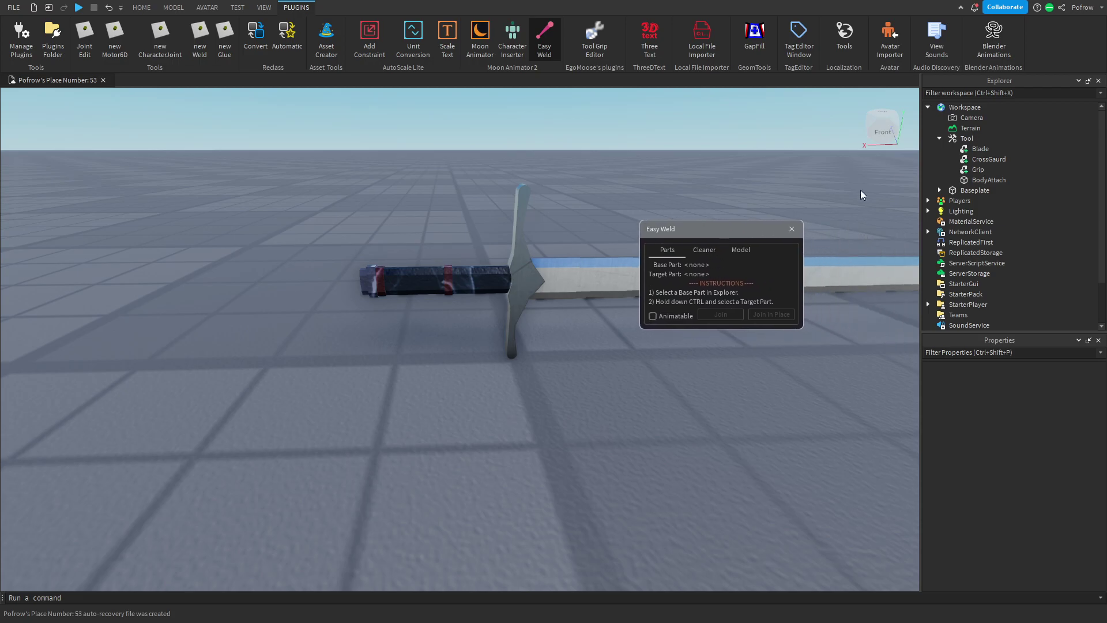
click(981, 180)
ctrl+click(978, 169)
ctrl+click(989, 160)
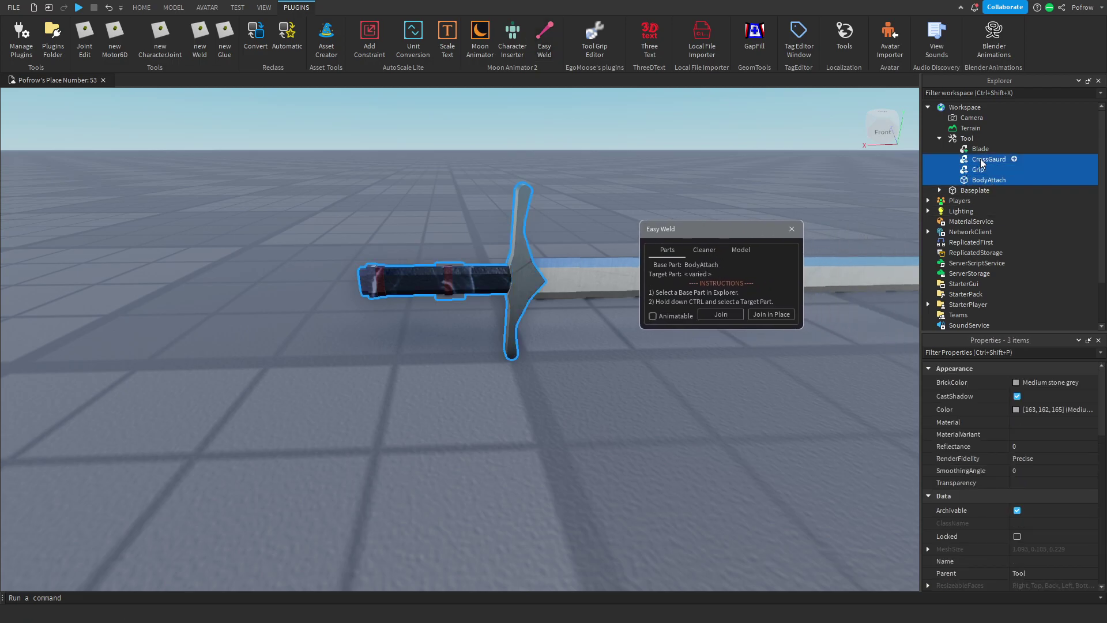
ctrl+click(980, 149)
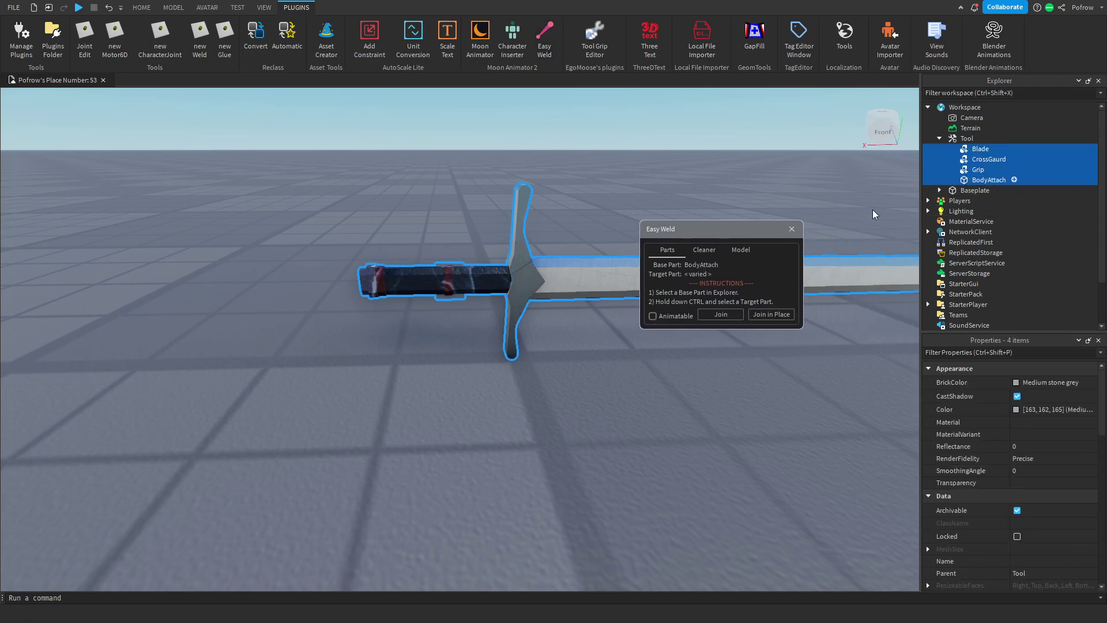
click(771, 314)
click(792, 229)
click(823, 220)
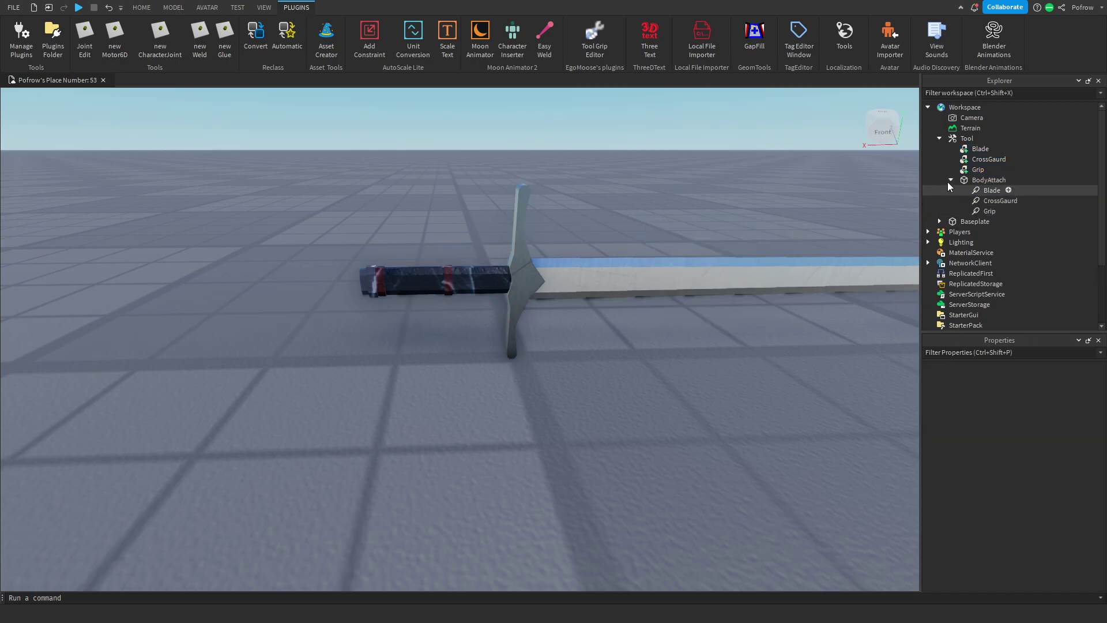
click(951, 179)
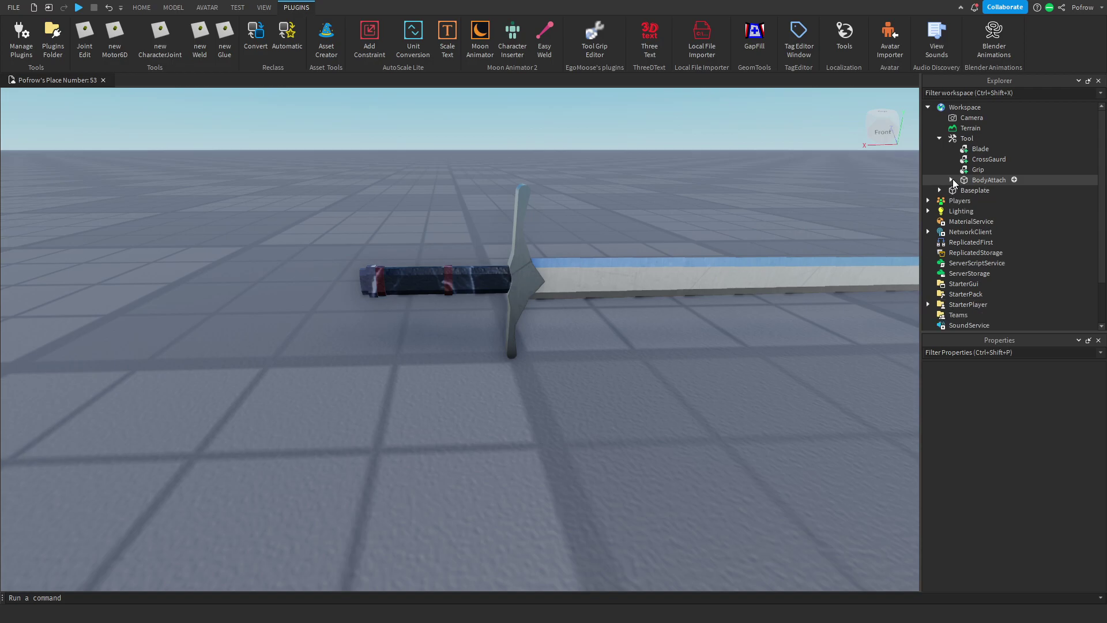
Step: Insert a new Script into ServerScriptService and clear its default print line
click(940, 139)
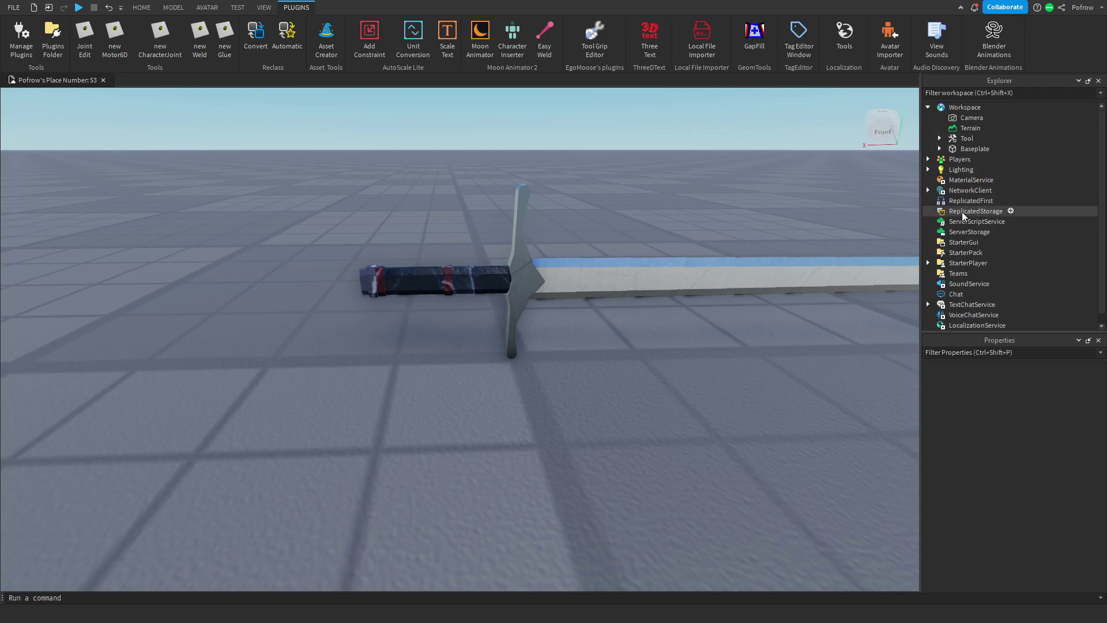
click(981, 222)
click(1013, 221)
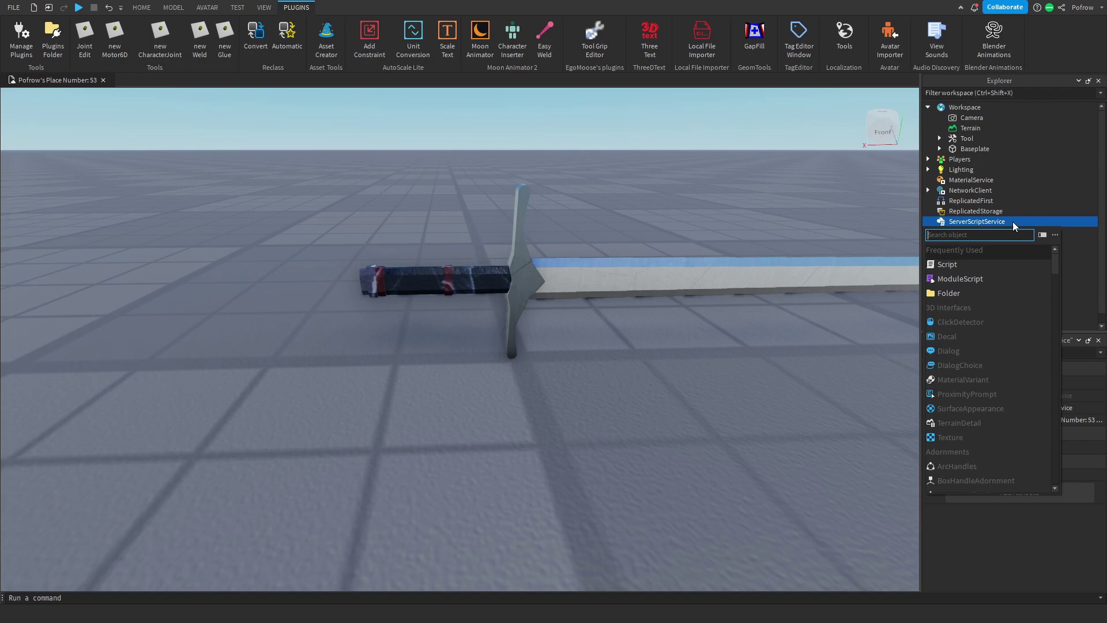
click(947, 264)
key(ctrl+a)
key(BackSpace)
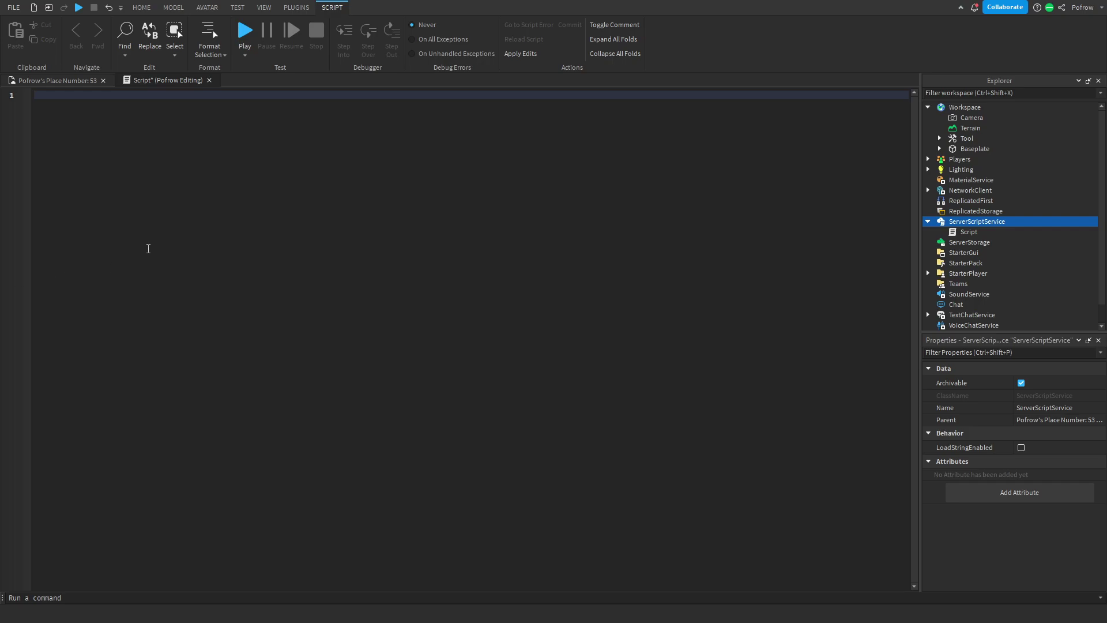
Step: Paste the ToolGrip Motor6D code, delete the line 3 comment, and retype 'Right Arm'
click(75, 165)
text(game.Players.PlayerAdded:Connect(function(plr) 	plr.CharacterAdded:Connect(function(char) 		local M6D = Instance.new("Motor6D", char["Right Arm"]) -- or the part that you have decieded 		M6D.Name = "ToolGrip"  		char.ChildAdded:Connect(function(child) 			if child:IsA("Tool") and child:FindFirstChild("BodyAttach") then 				M6D.Part0 = char["Right Arm"] 				M6D.Part1 = child.BodyAttach 			end 		end) 	end) end))
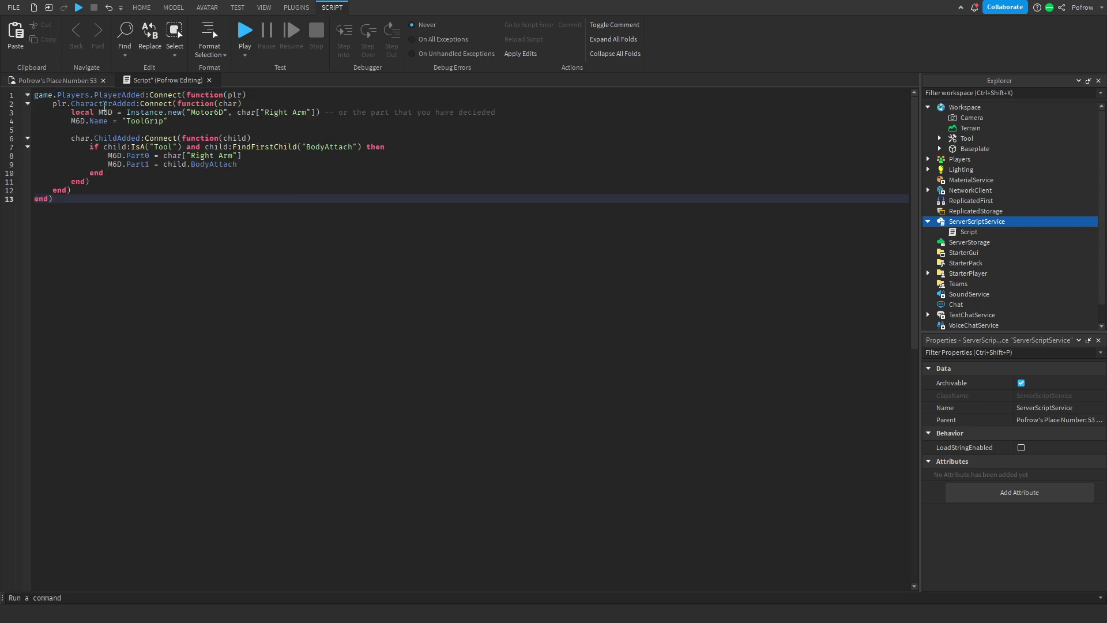
drag(515, 111, 324, 116)
key(BackSpace)
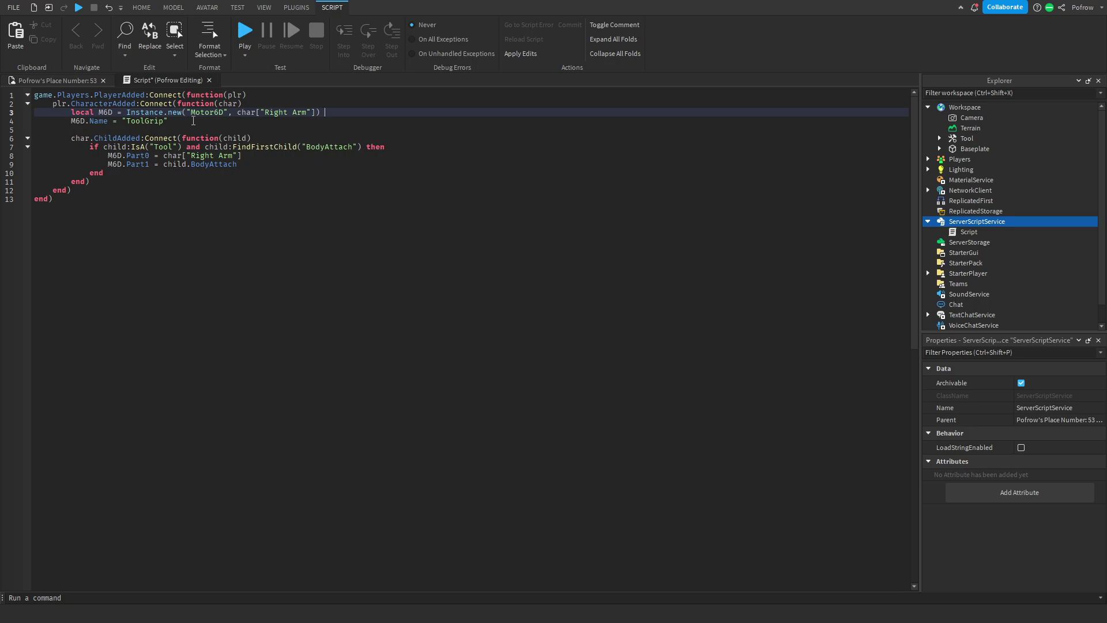
drag(309, 114, 266, 113)
text(R)
text(eft A)
key(BackSpace)
key(BackSpace)
key(BackSpace)
key(BackSpace)
key(BackSpace)
key(BackSpace)
text(Right Arm)
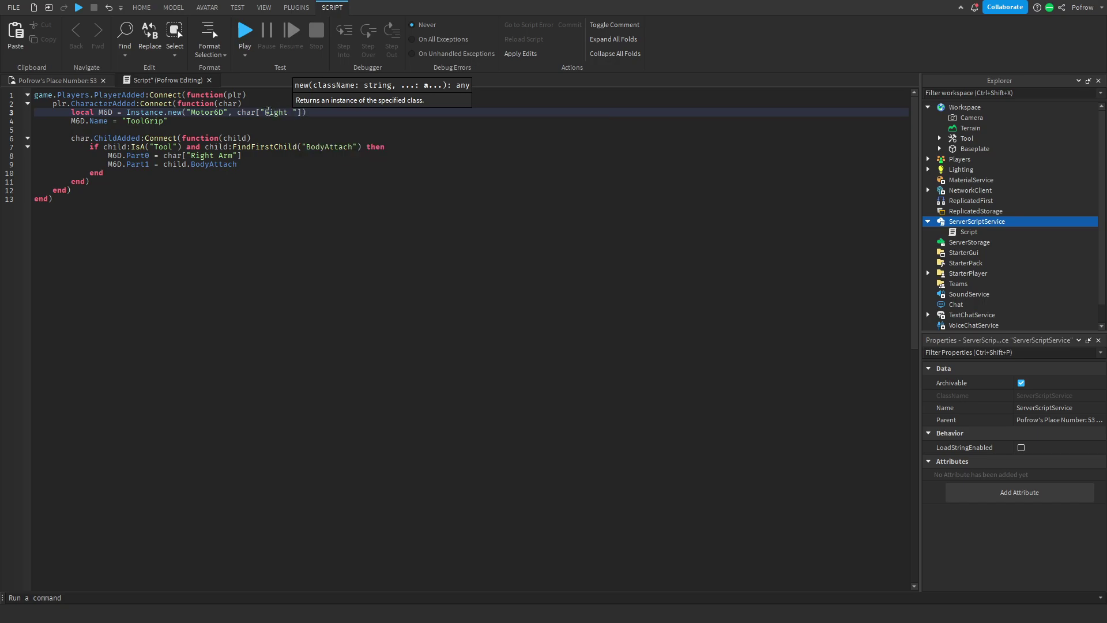
click(266, 184)
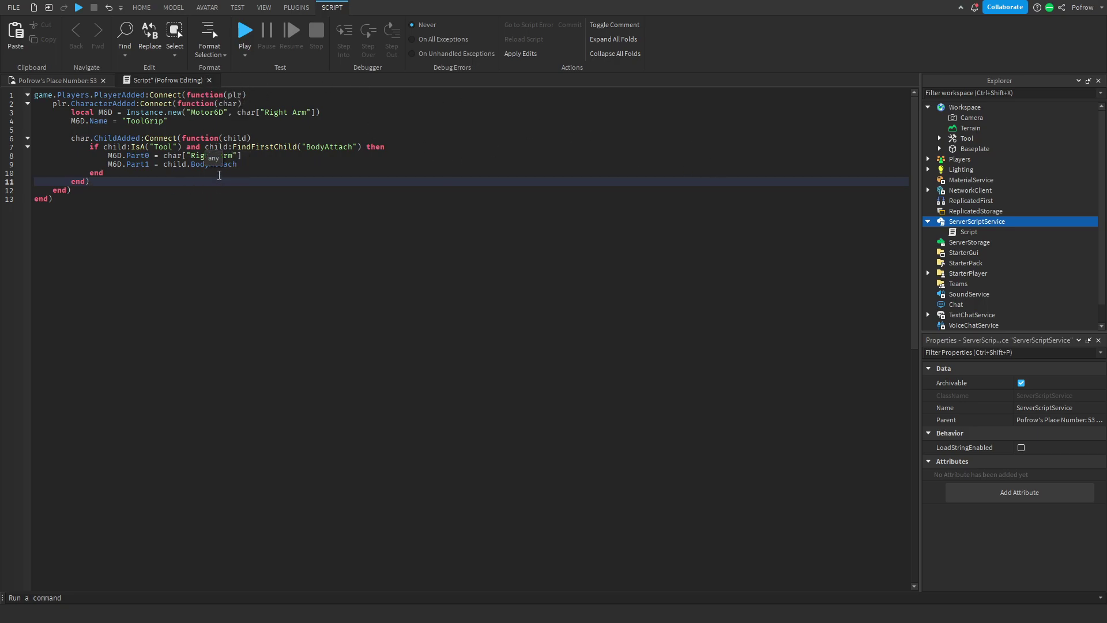
drag(254, 166, 169, 167)
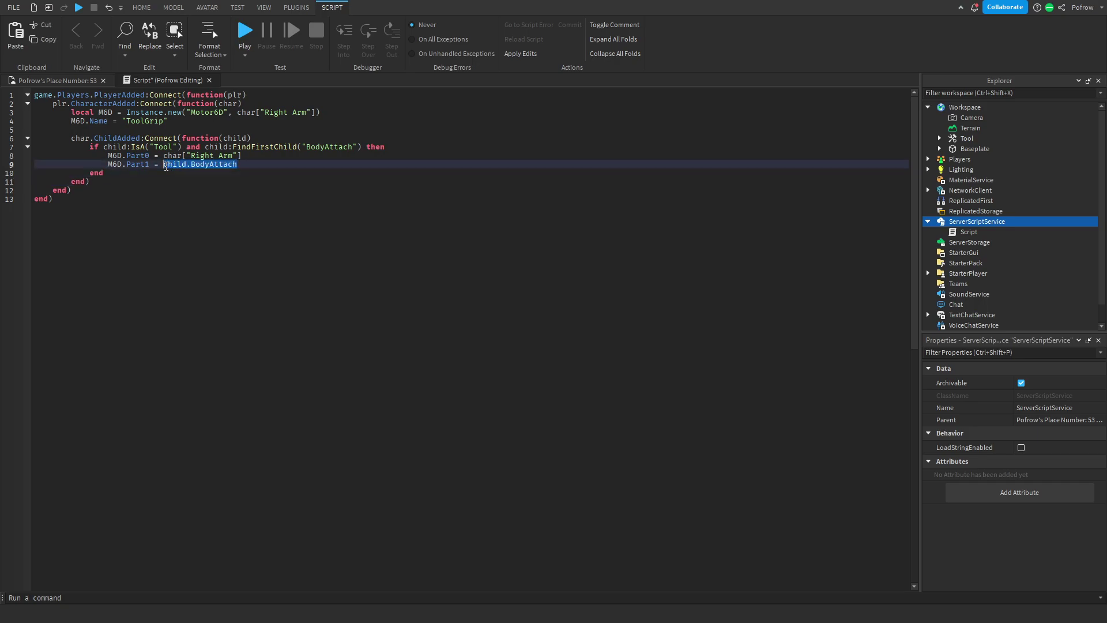
click(133, 192)
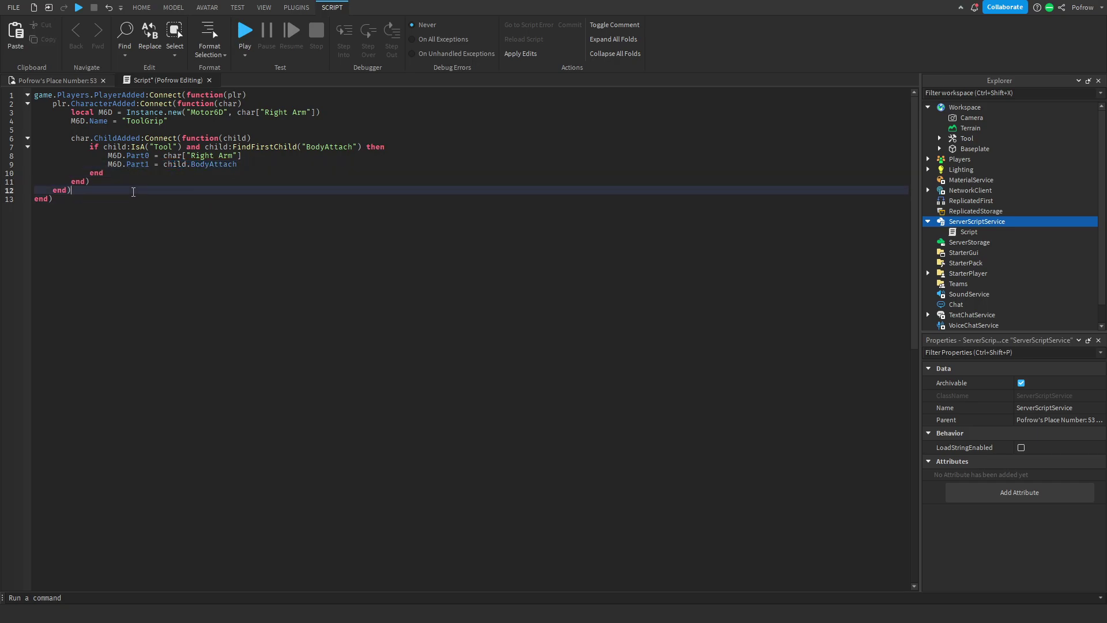
Step: Close the script, move the camera toward the sword, and start a playtest
click(210, 81)
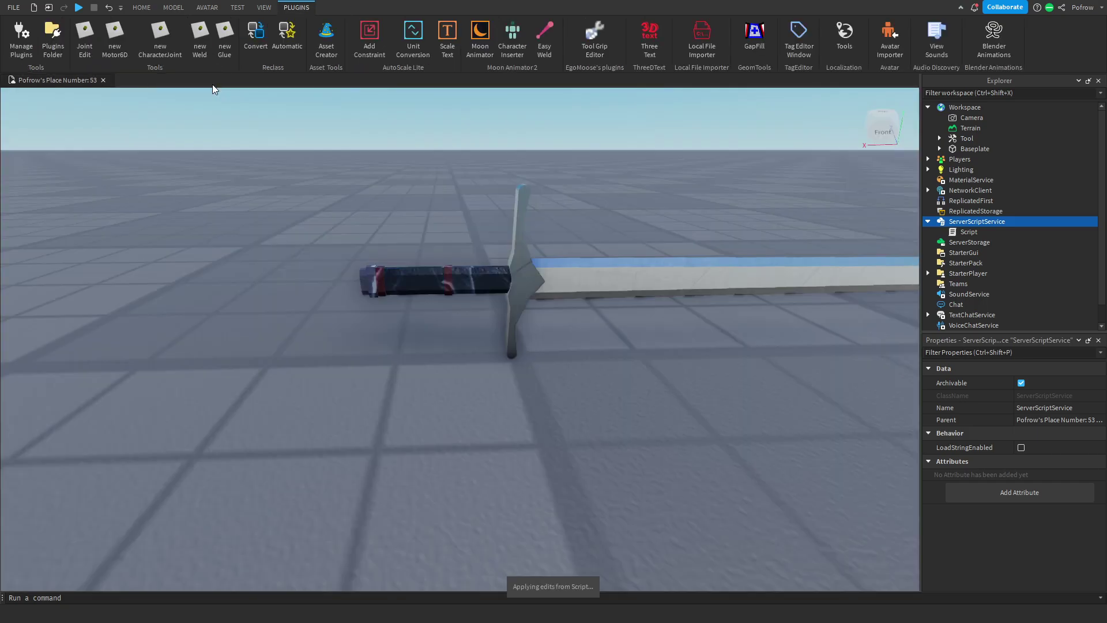
click(625, 172)
scroll(614, 158, down, 10)
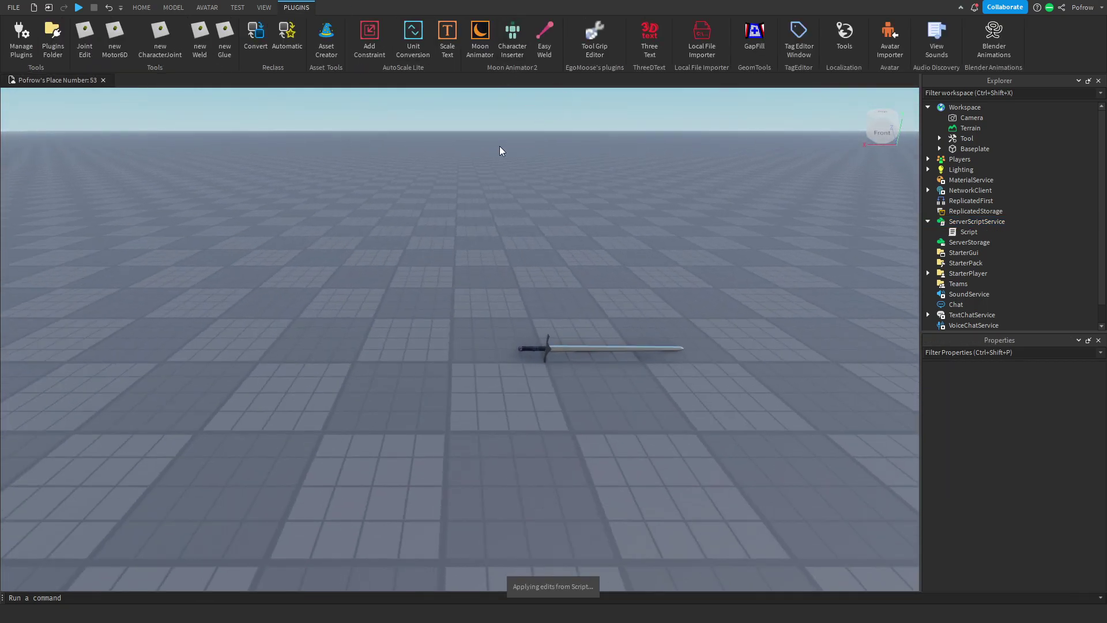
key(w)
key(d)
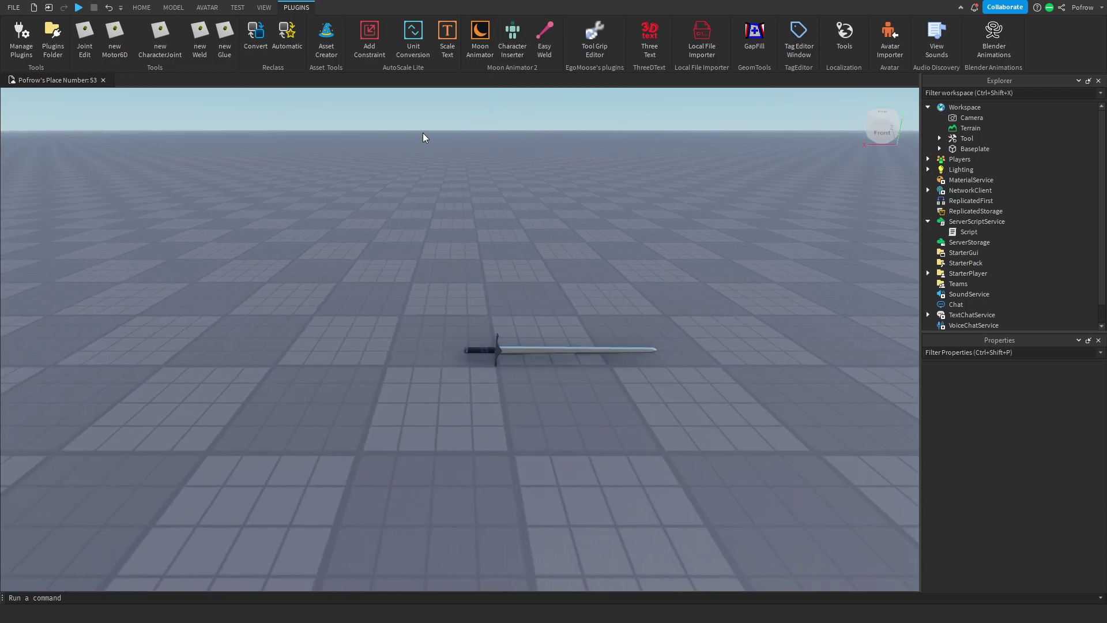
click(142, 7)
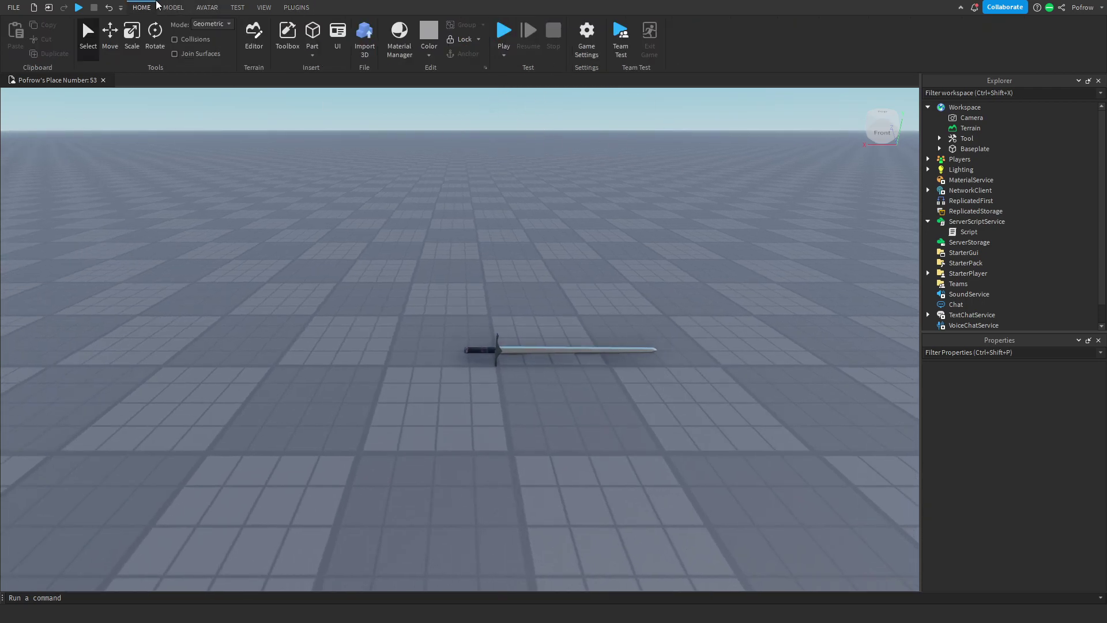
click(510, 32)
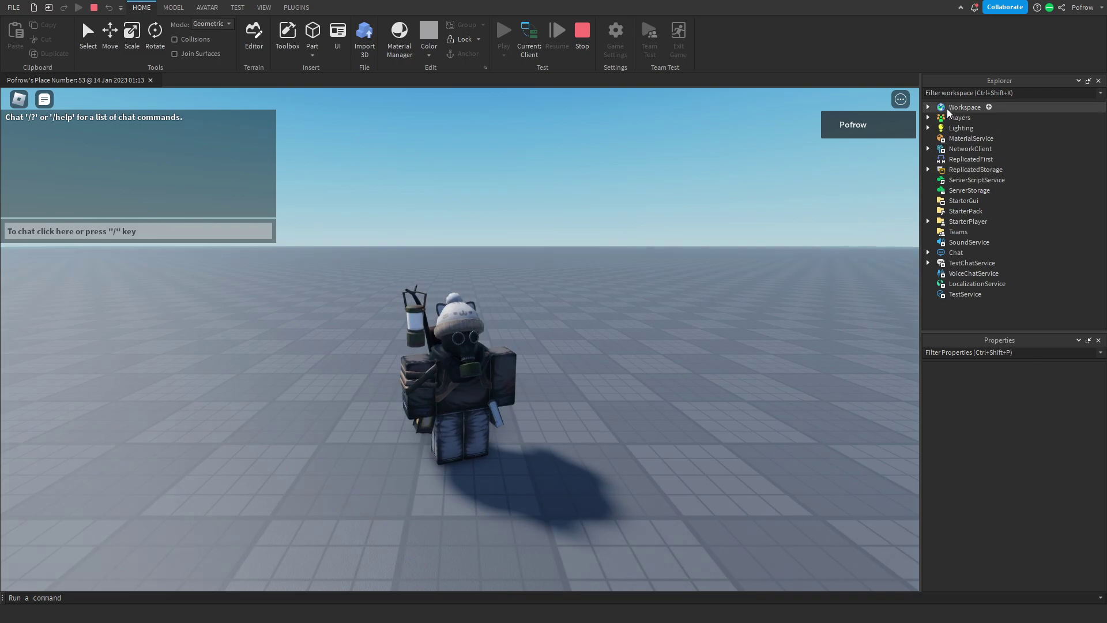
Step: Copy the player character's Animate script from Workspace, then stop the playtest
click(934, 109)
click(929, 108)
click(965, 139)
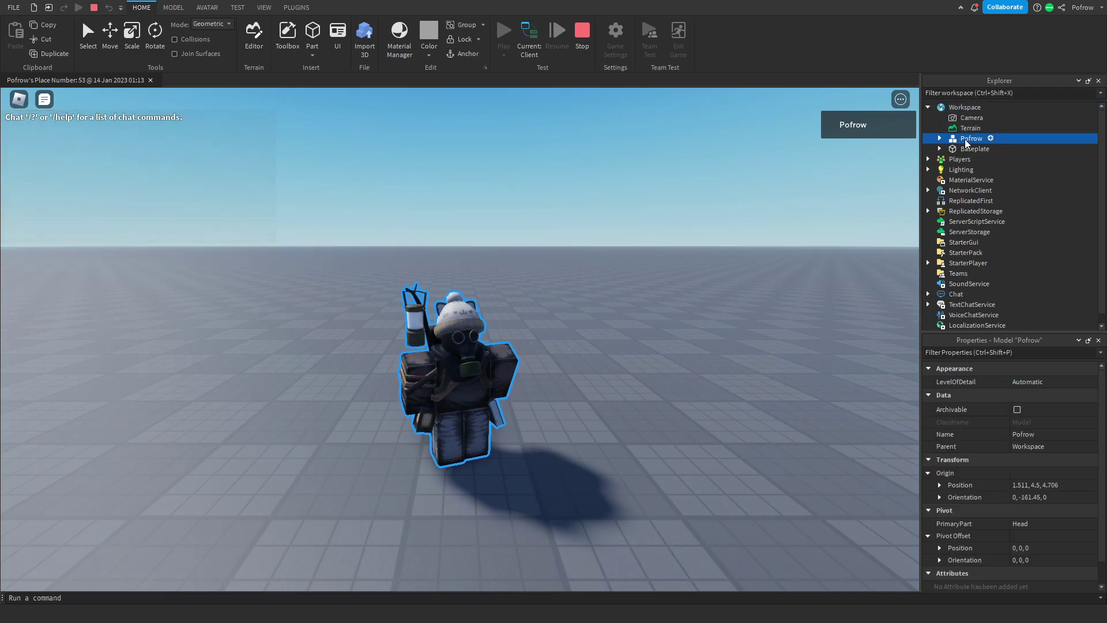
double_click(963, 139)
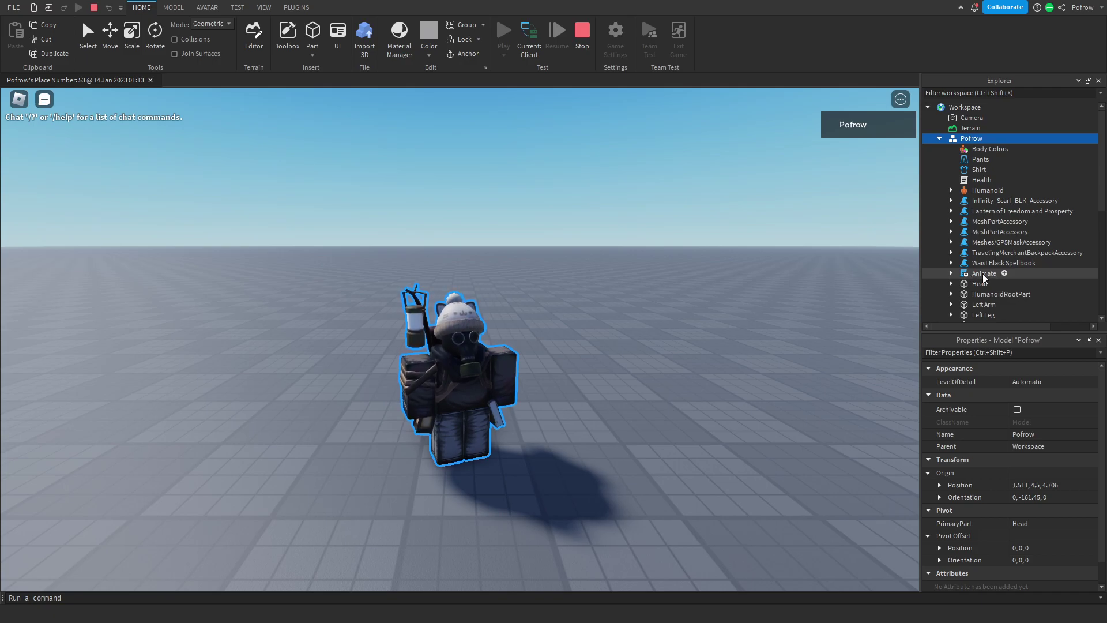
click(966, 276)
right_click(967, 276)
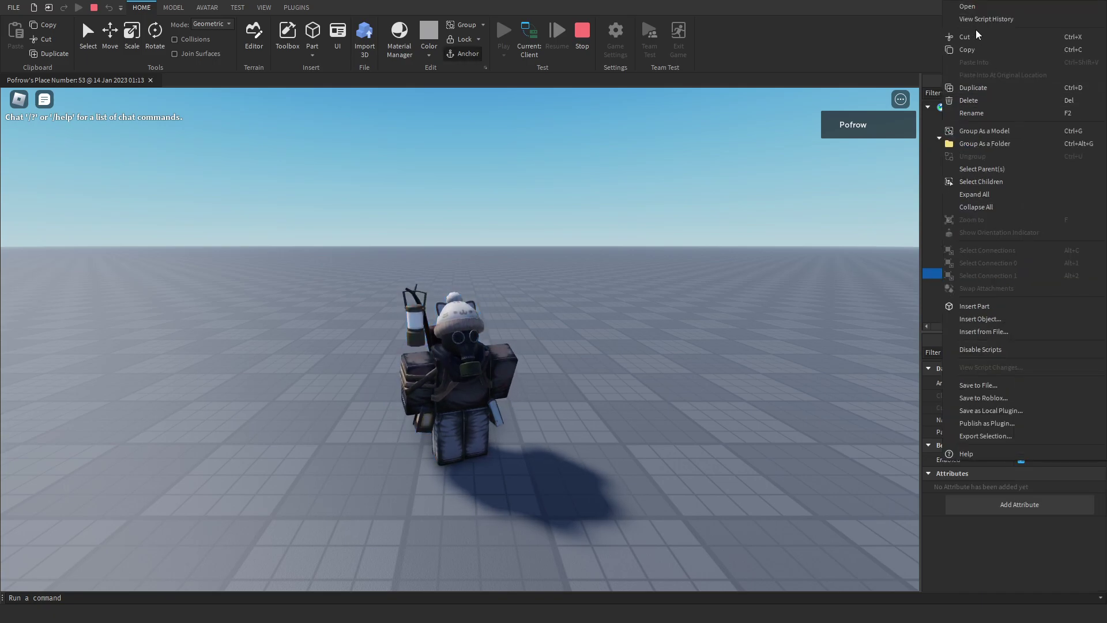
click(972, 51)
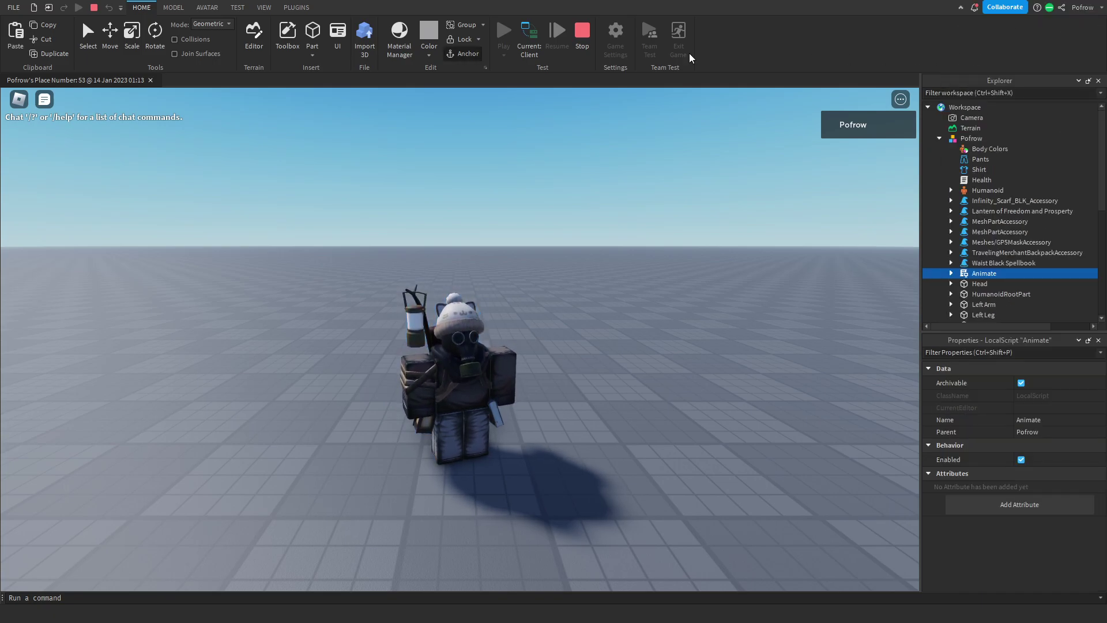
click(580, 51)
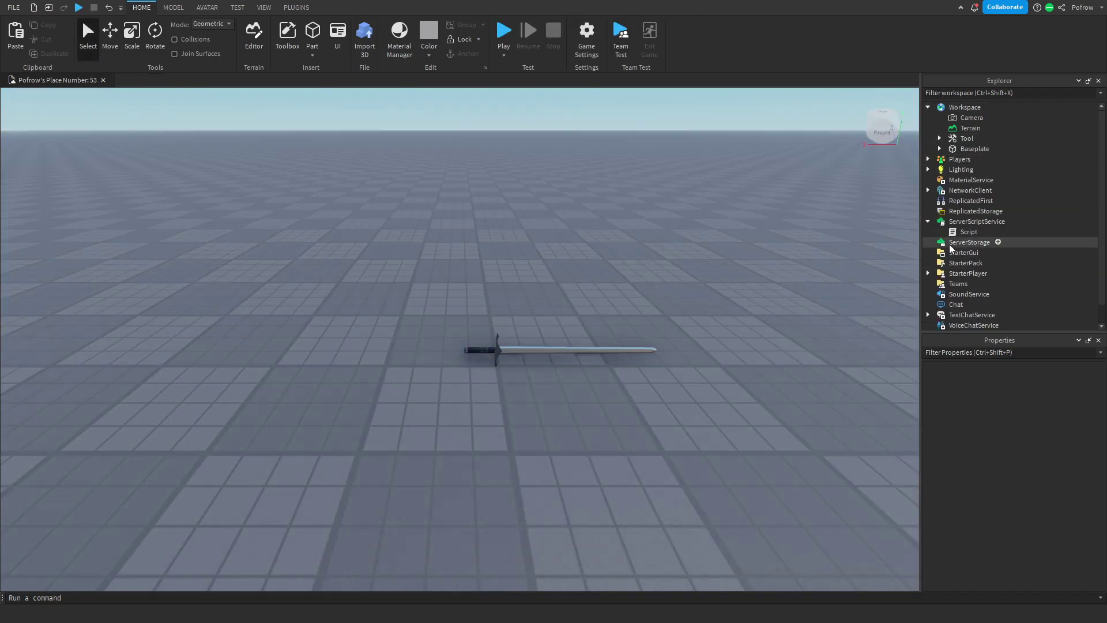
Step: Paste the Animate script into StarterPlayer's StarterCharacterScripts
scroll(951, 229, down, 1)
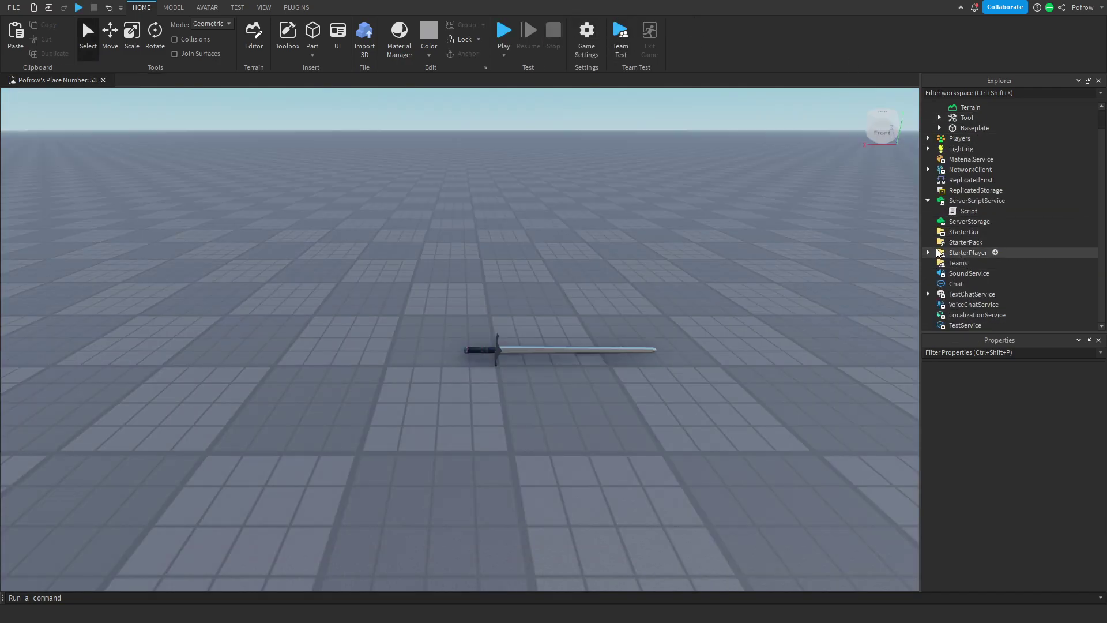
click(928, 253)
right_click(992, 264)
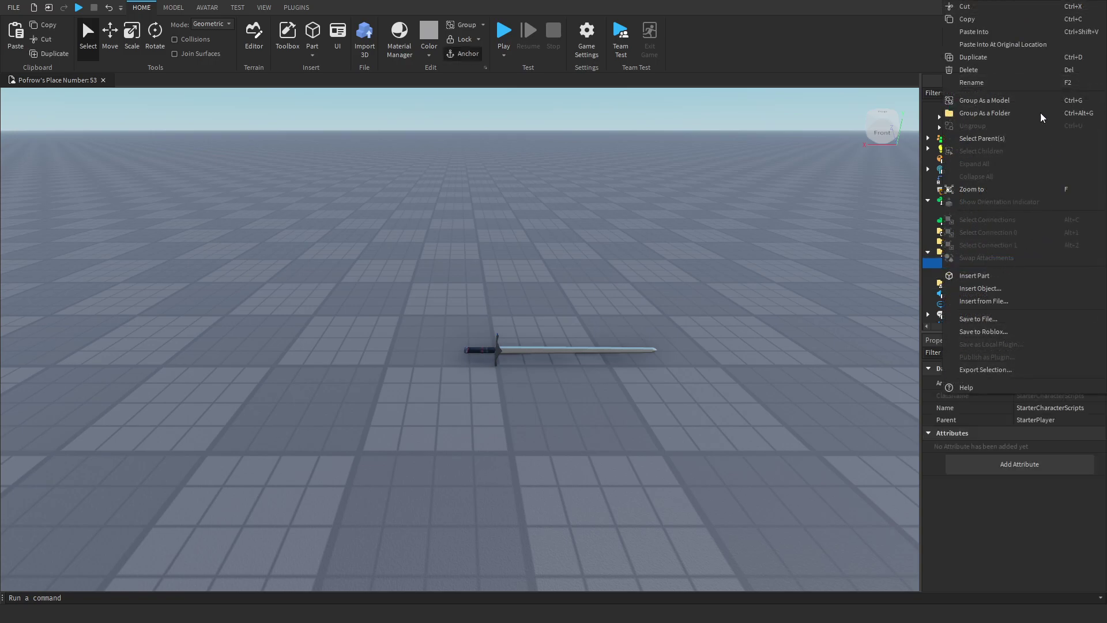
click(1001, 37)
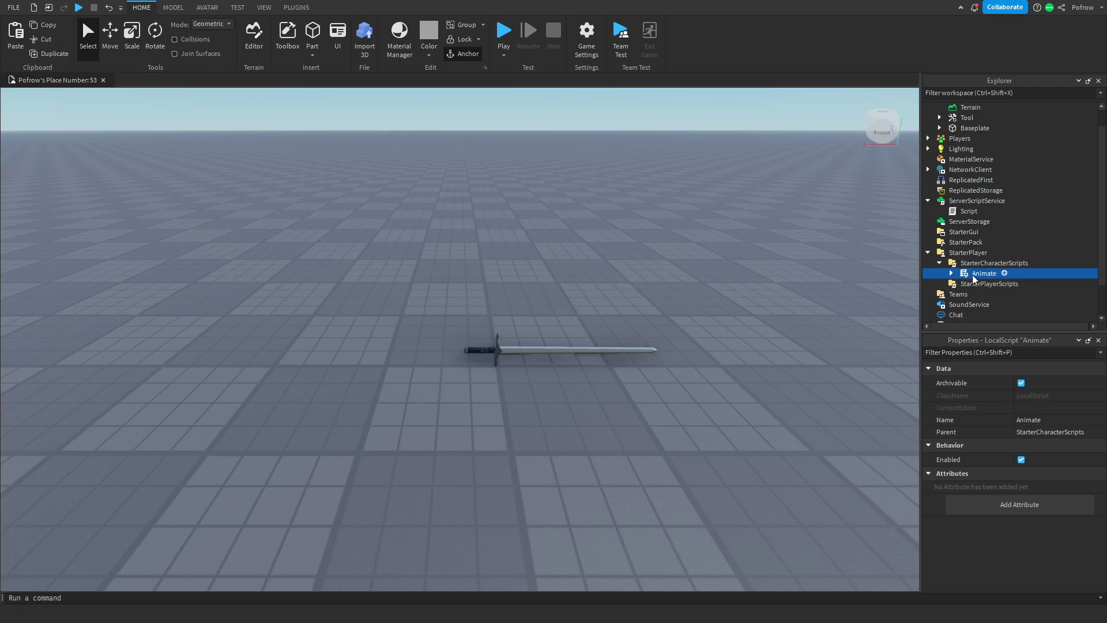
Step: Inspect the AnimationId of Animation1 under Animate's idle entry
click(951, 275)
scroll(957, 271, down, 1)
click(989, 286)
click(963, 286)
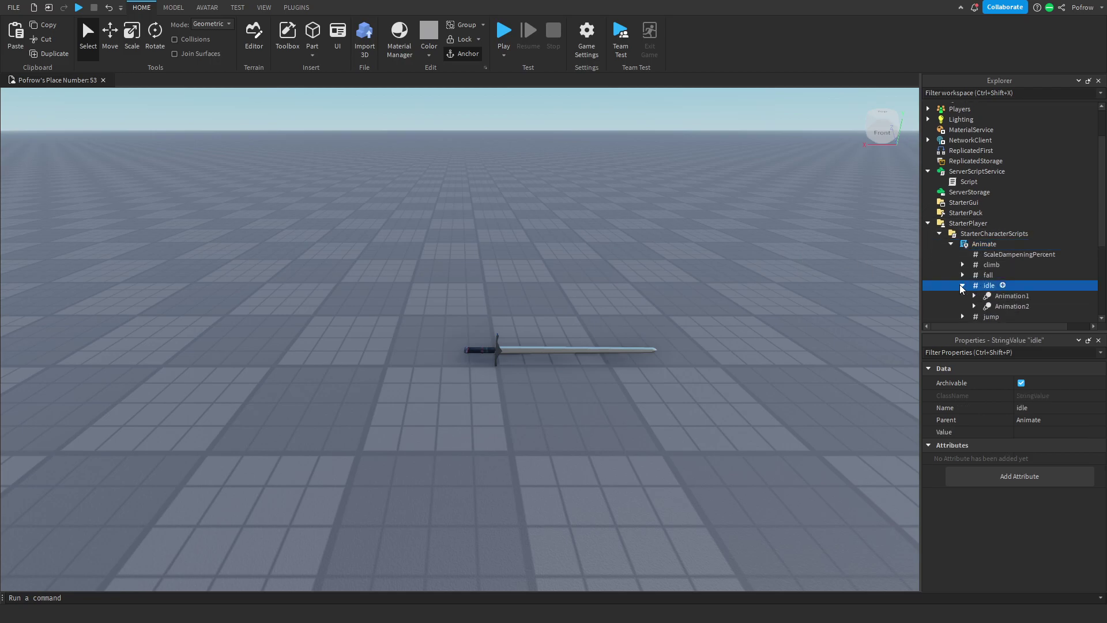
scroll(1001, 288, down, 1)
click(1007, 266)
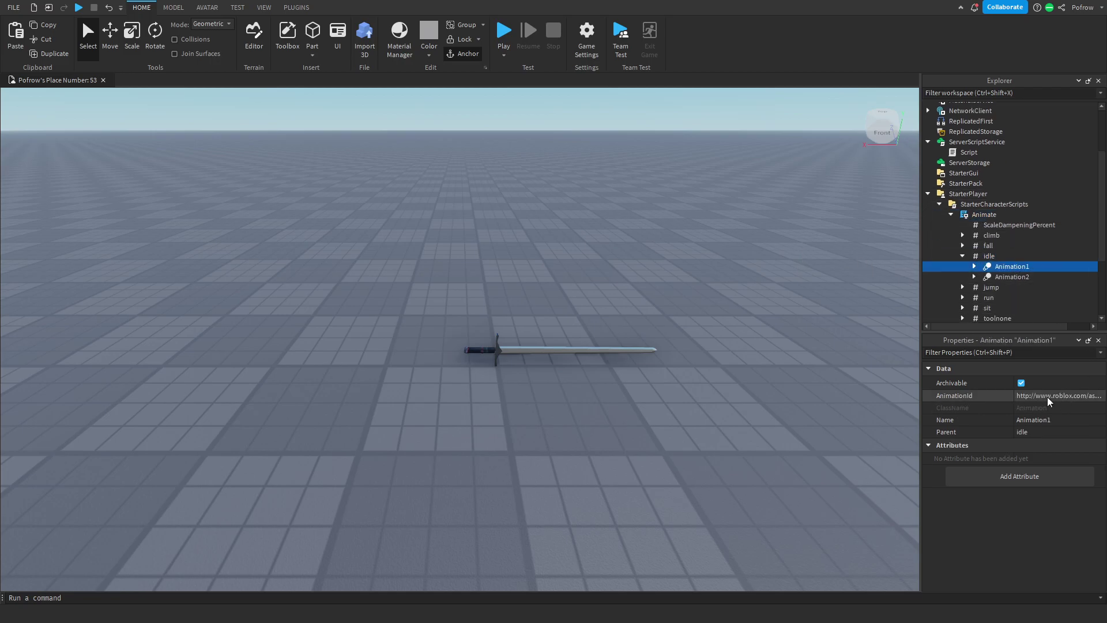
click(1082, 397)
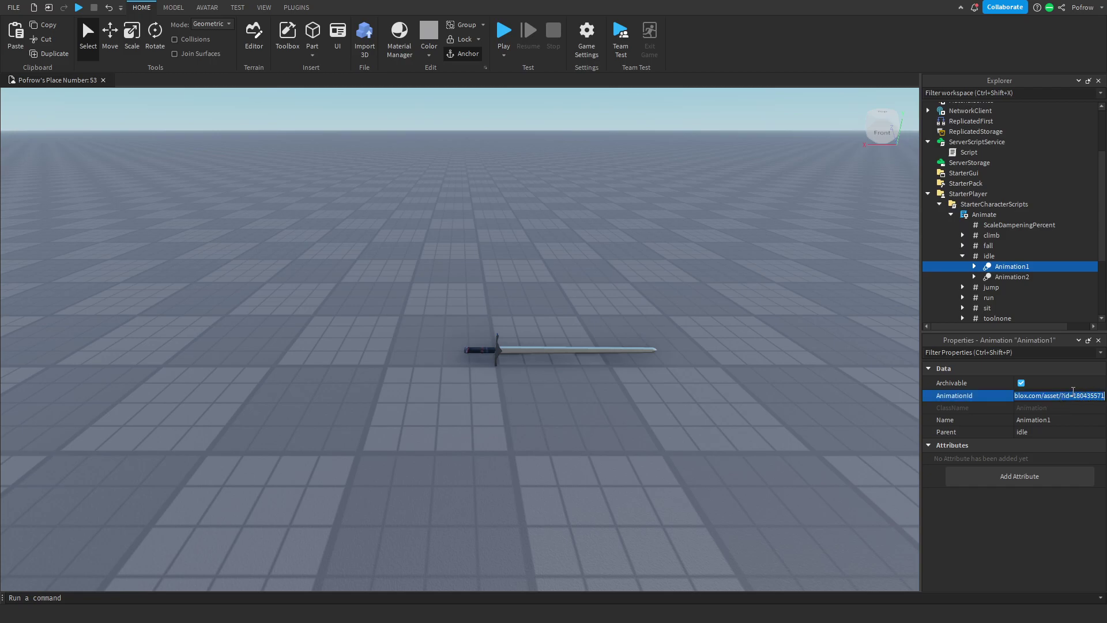
click(963, 257)
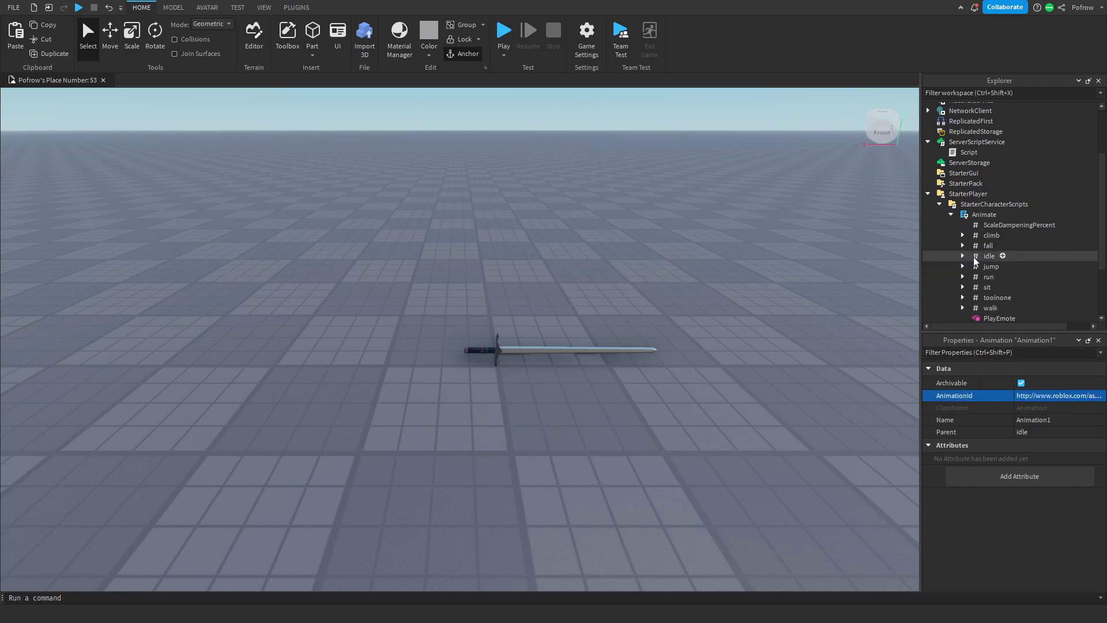
click(984, 258)
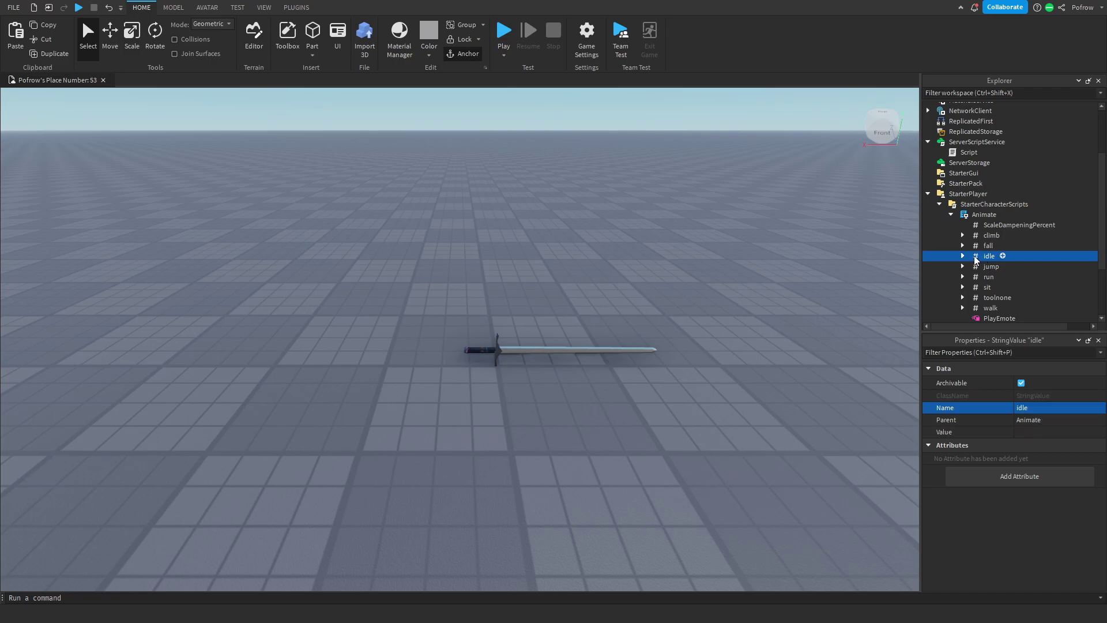
Step: Duplicate the Animate script with Ctrl+D, rename the copy SwordA, and expand it
click(952, 213)
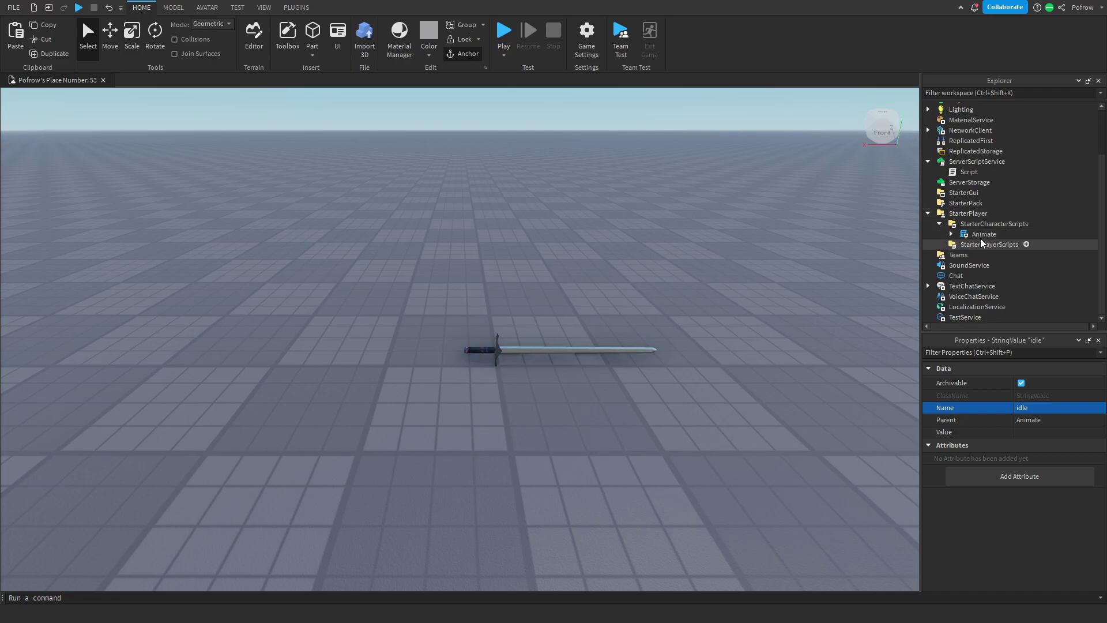
click(982, 234)
key(ctrl+d)
right_click(982, 243)
click(972, 118)
text(SwordA)
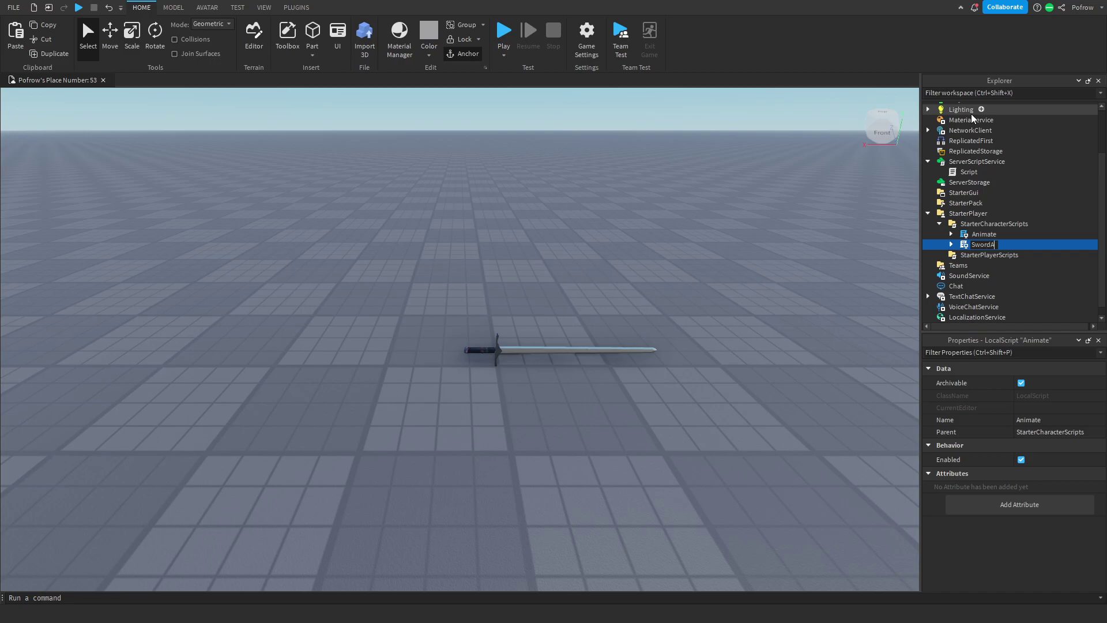
key(Return)
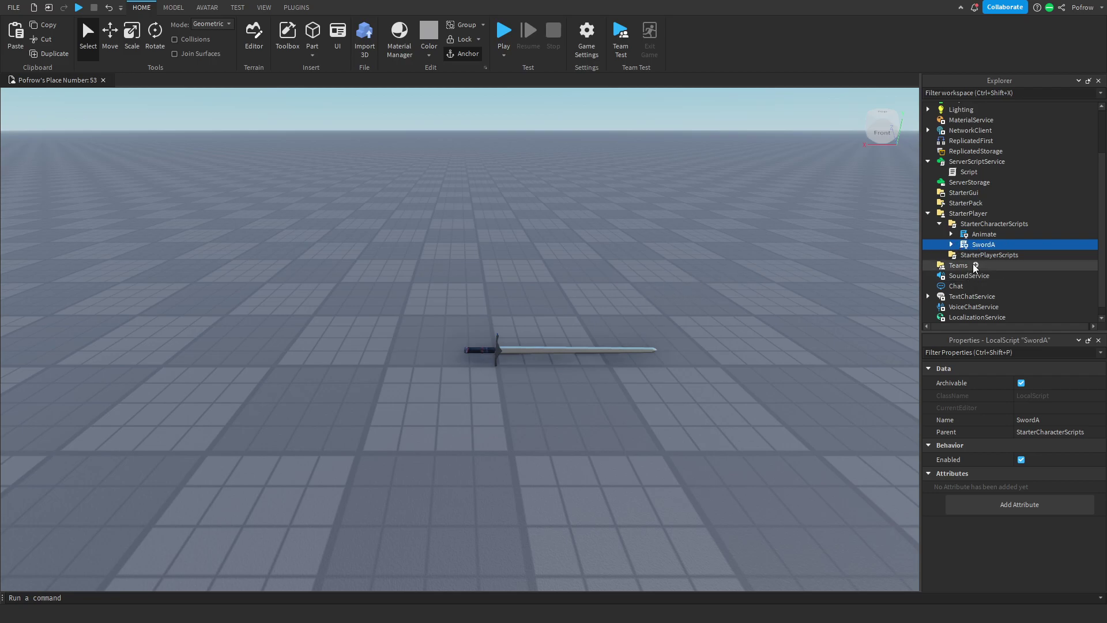
click(952, 245)
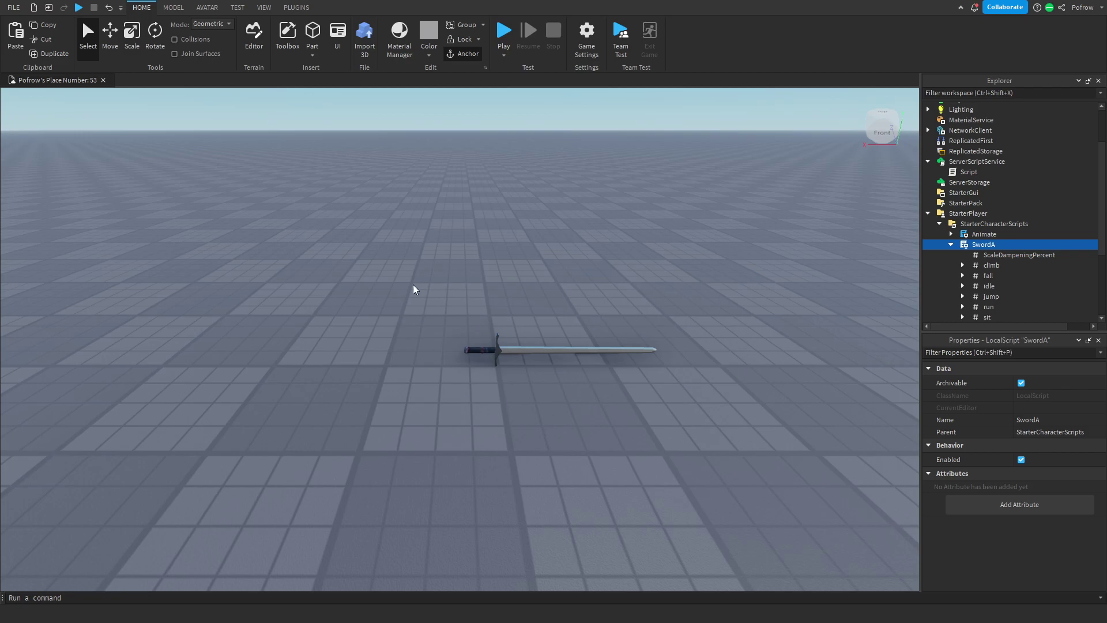
click(581, 177)
Step: Insert an R6 preset rig via Character Inserter and place the sword beside it
click(296, 7)
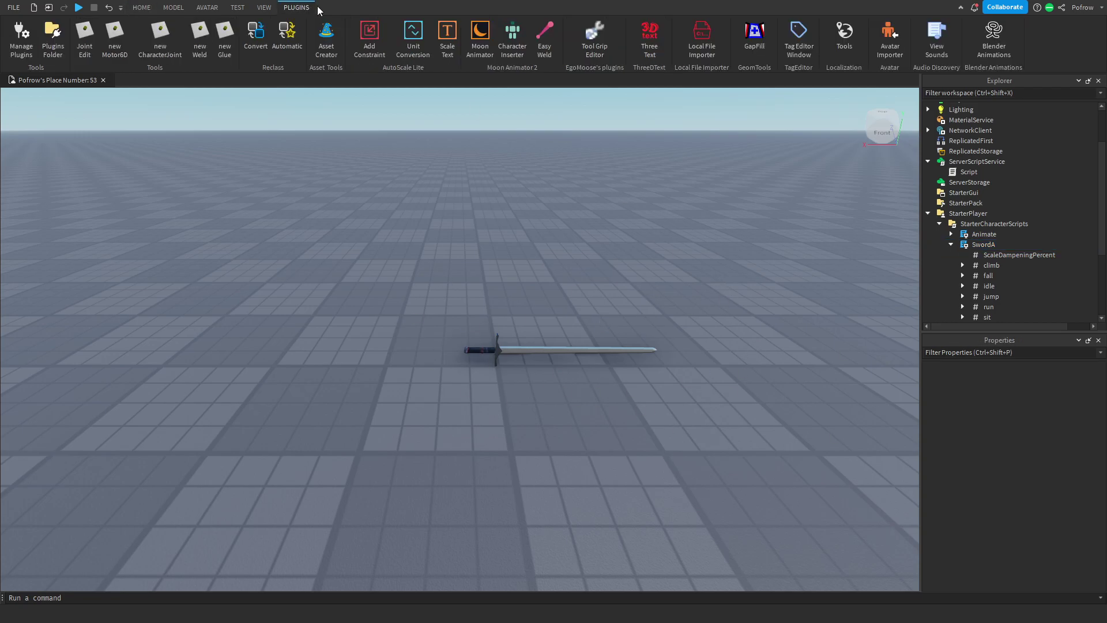
click(520, 47)
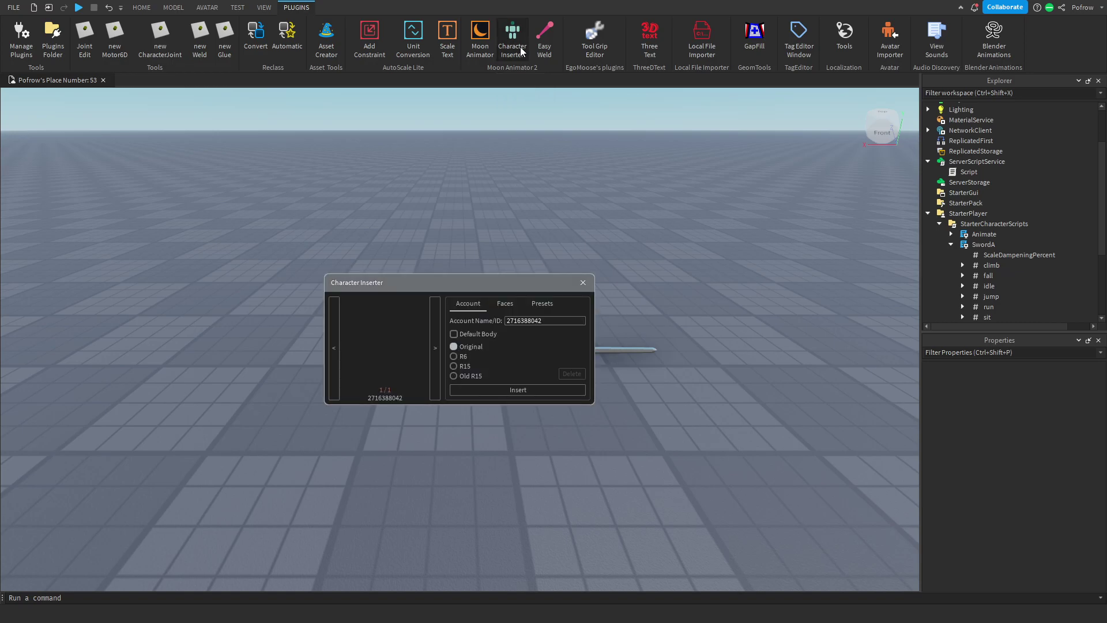
click(540, 305)
click(495, 340)
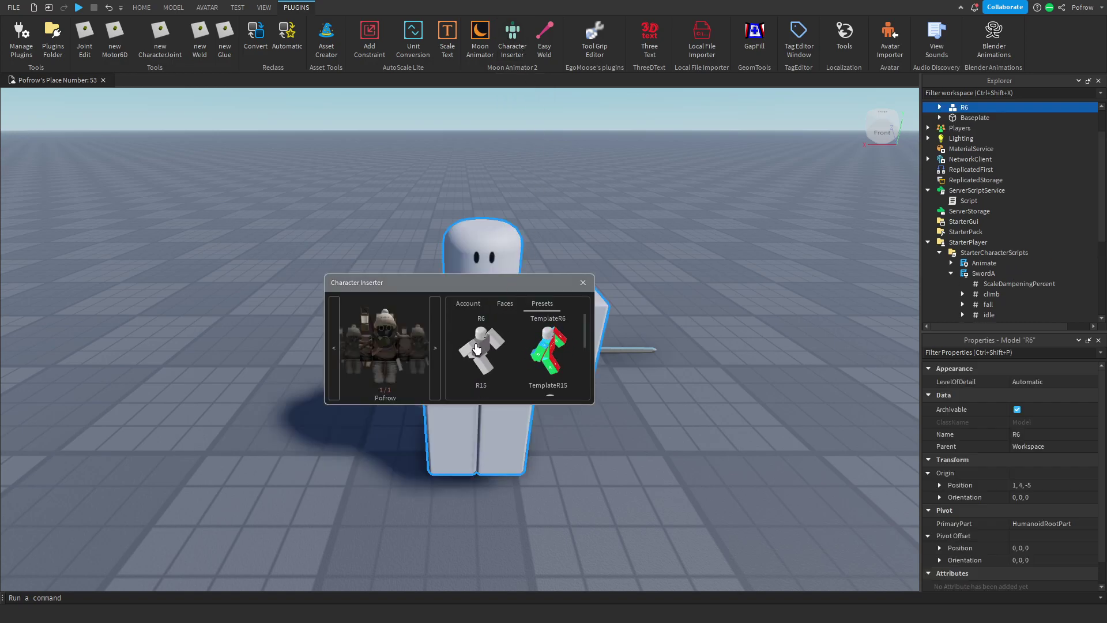
click(583, 282)
drag(463, 349, 341, 323)
click(524, 57)
click(584, 279)
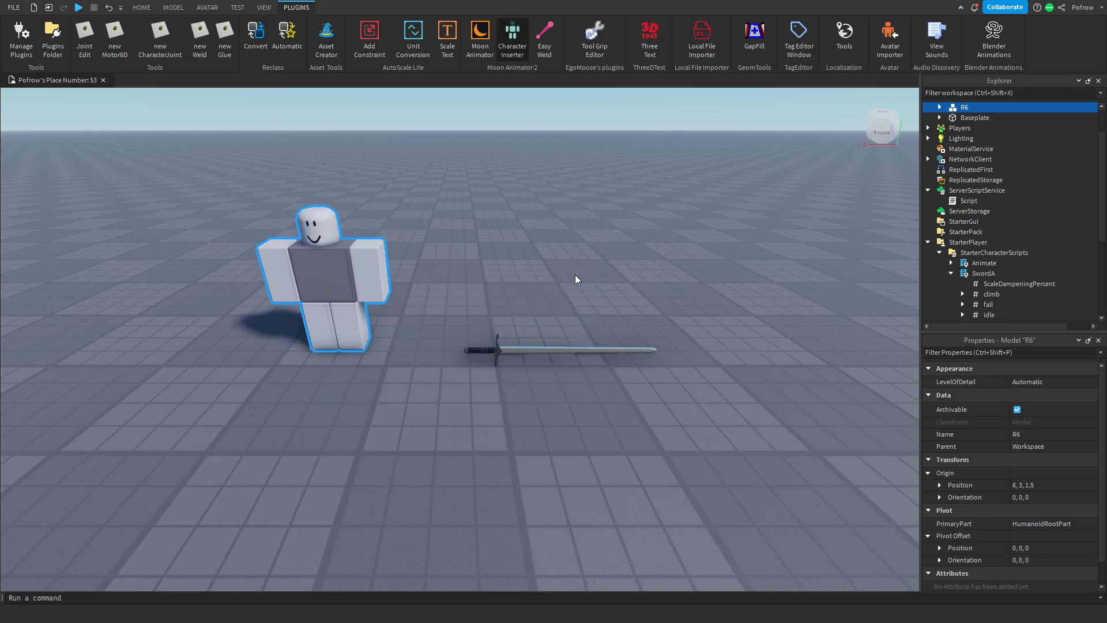
click(486, 350)
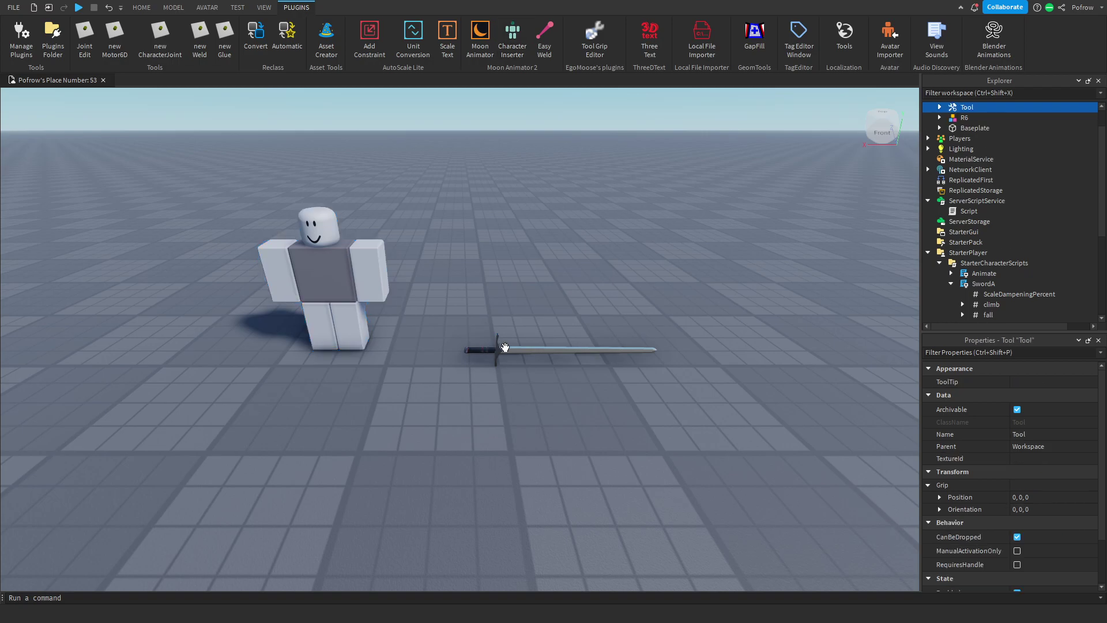
drag(504, 346, 321, 356)
Step: Add a Motor6D to the rig's Right Arm with Part0 set to Right Arm
click(469, 232)
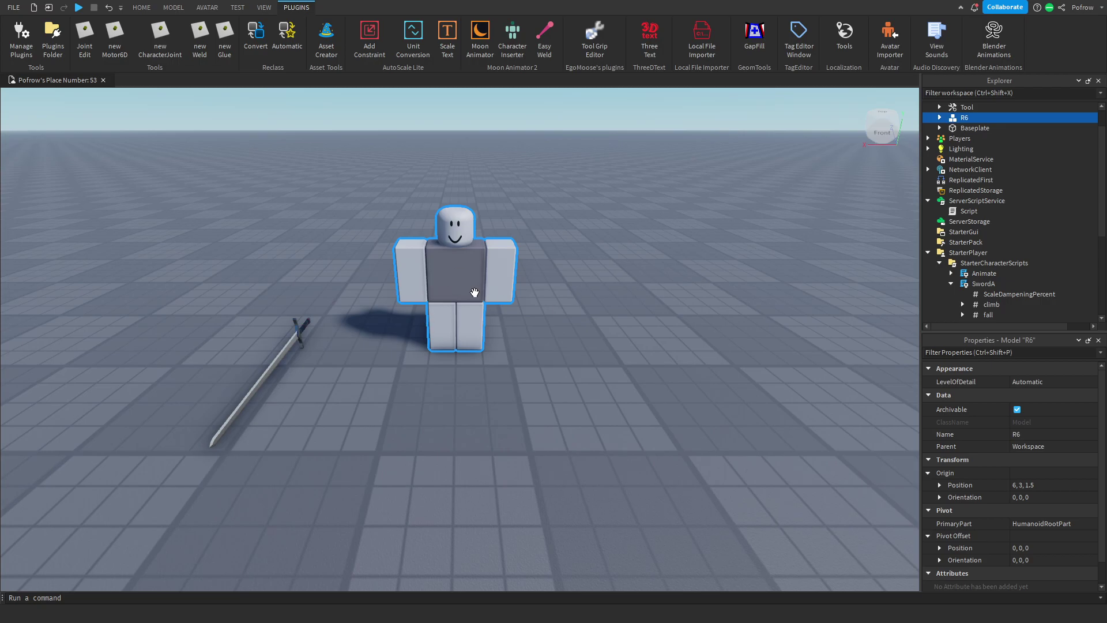
click(939, 119)
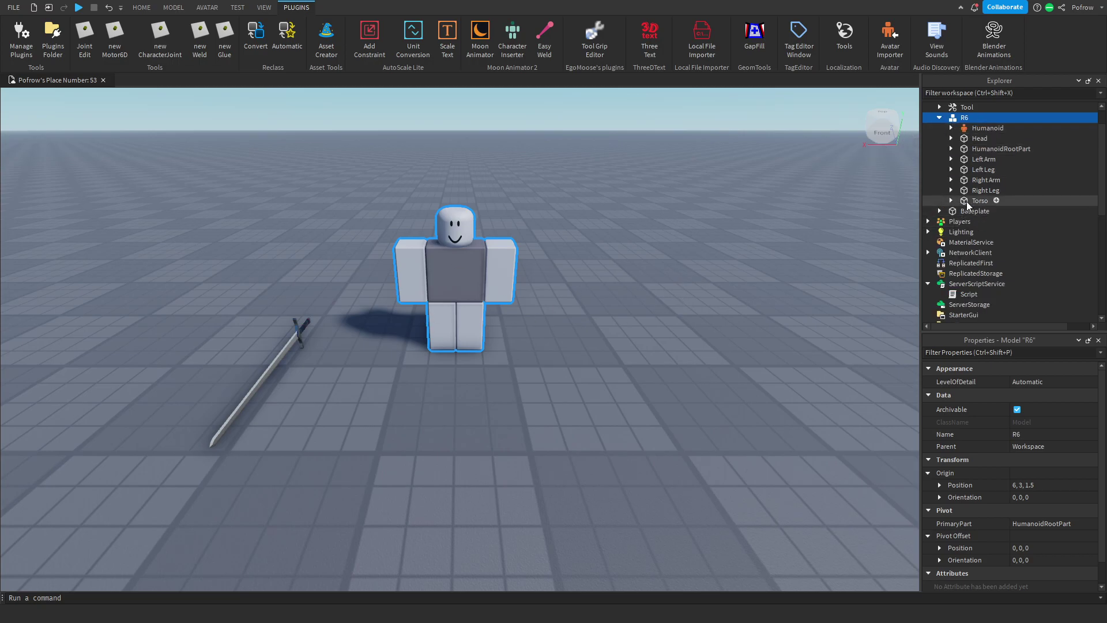
click(966, 178)
click(951, 179)
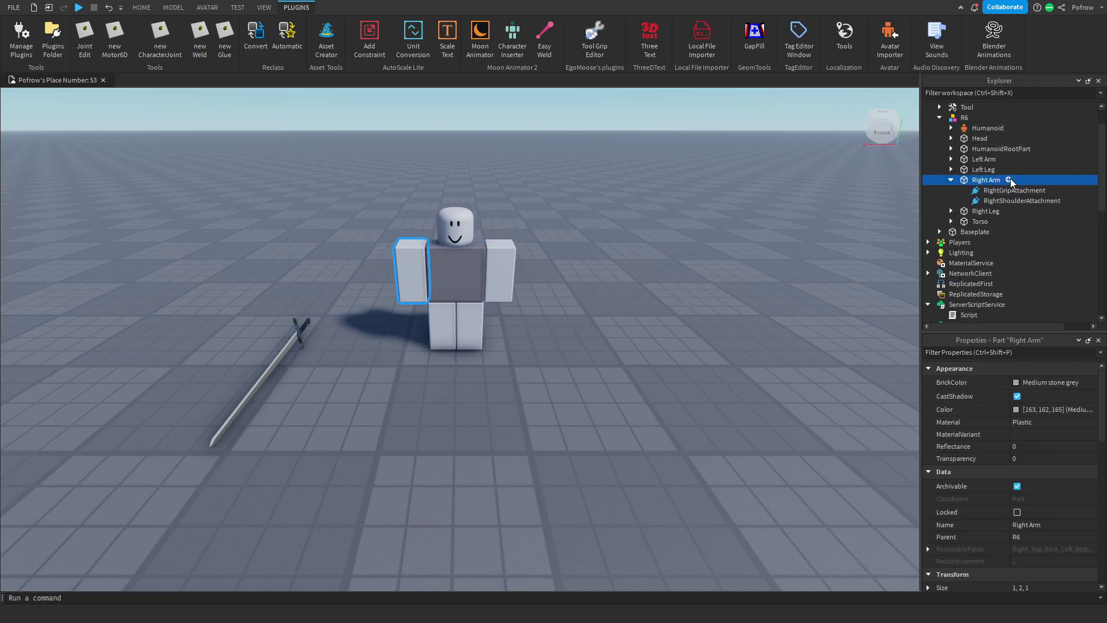
click(1007, 180)
text(mo)
key(Return)
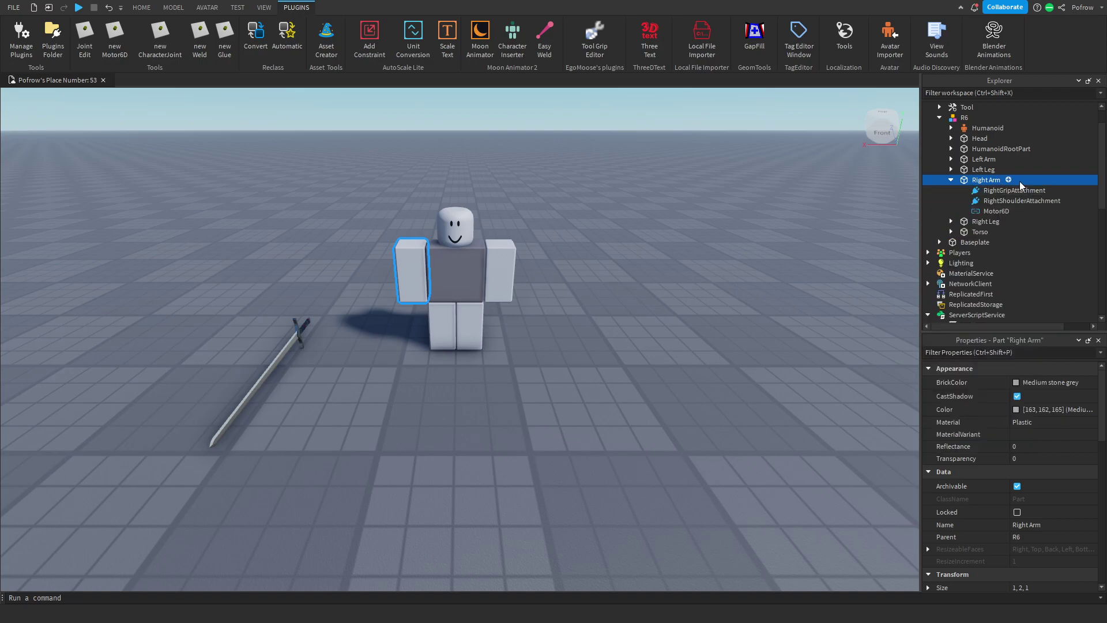
click(987, 211)
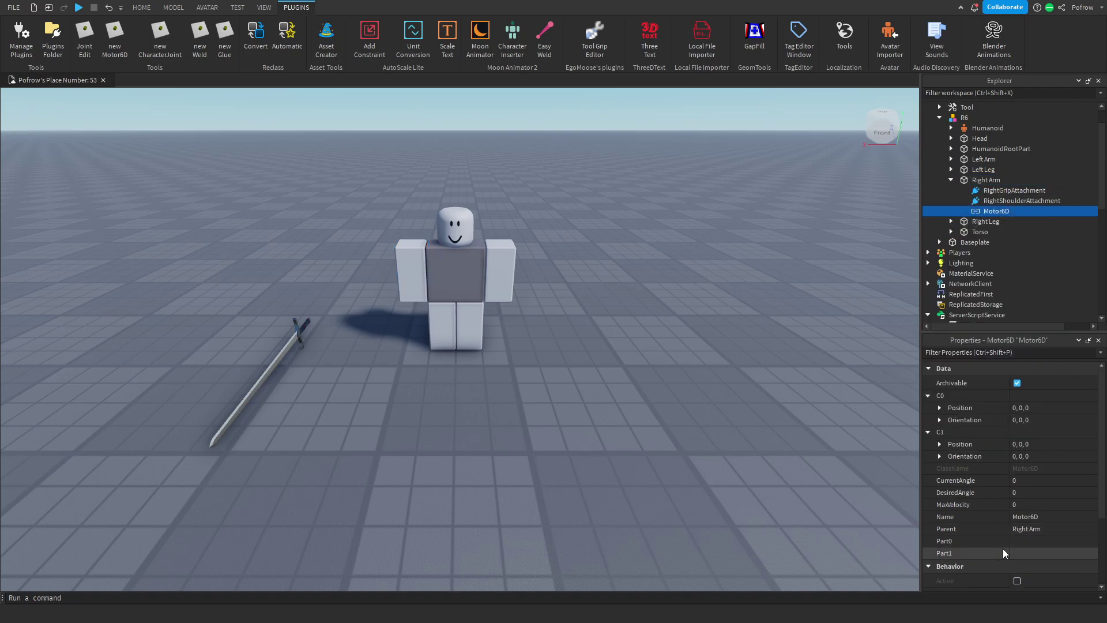
click(1047, 542)
click(980, 180)
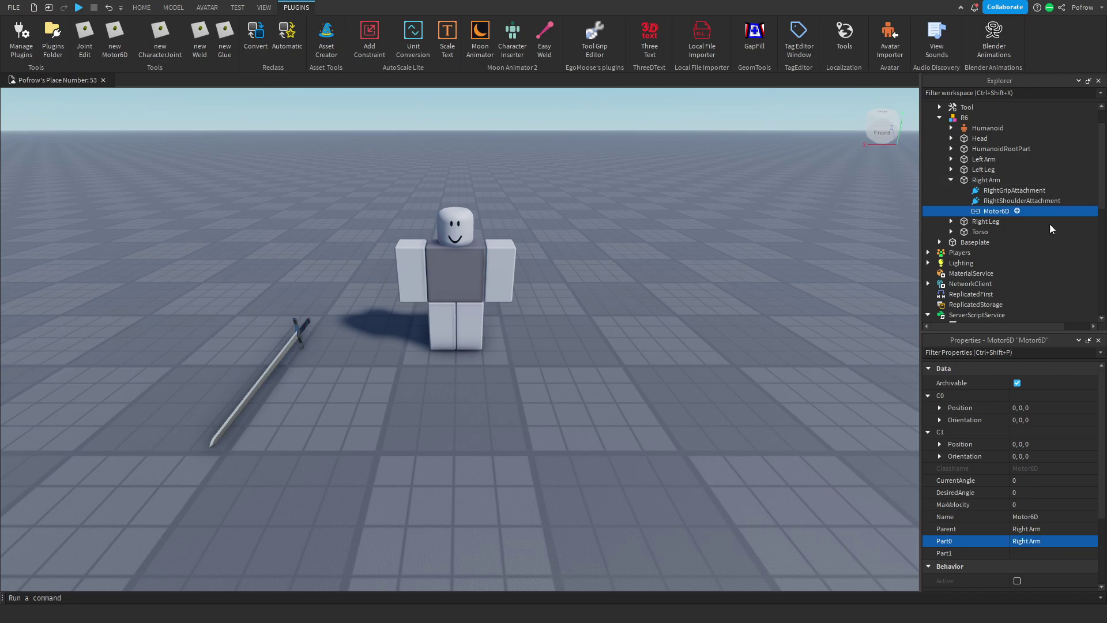
drag(295, 344, 323, 346)
scroll(971, 132, up, 1)
Step: Group Blade, CrossGaurd, Grip and BodyAttach into a Model placed under the R6 rig
click(940, 139)
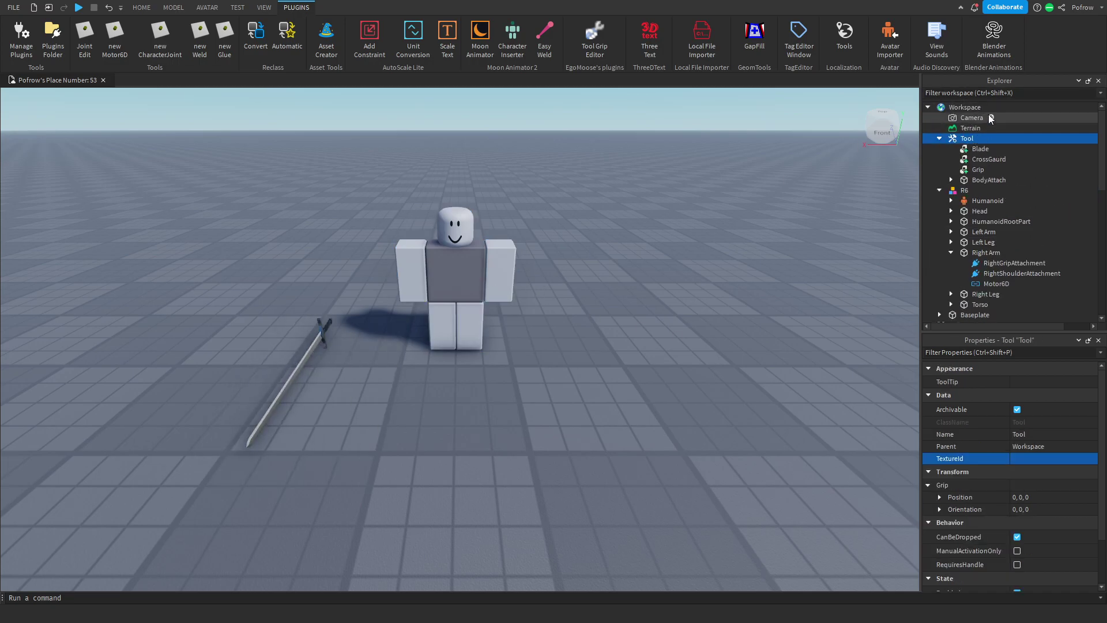
click(981, 148)
shift+click(989, 180)
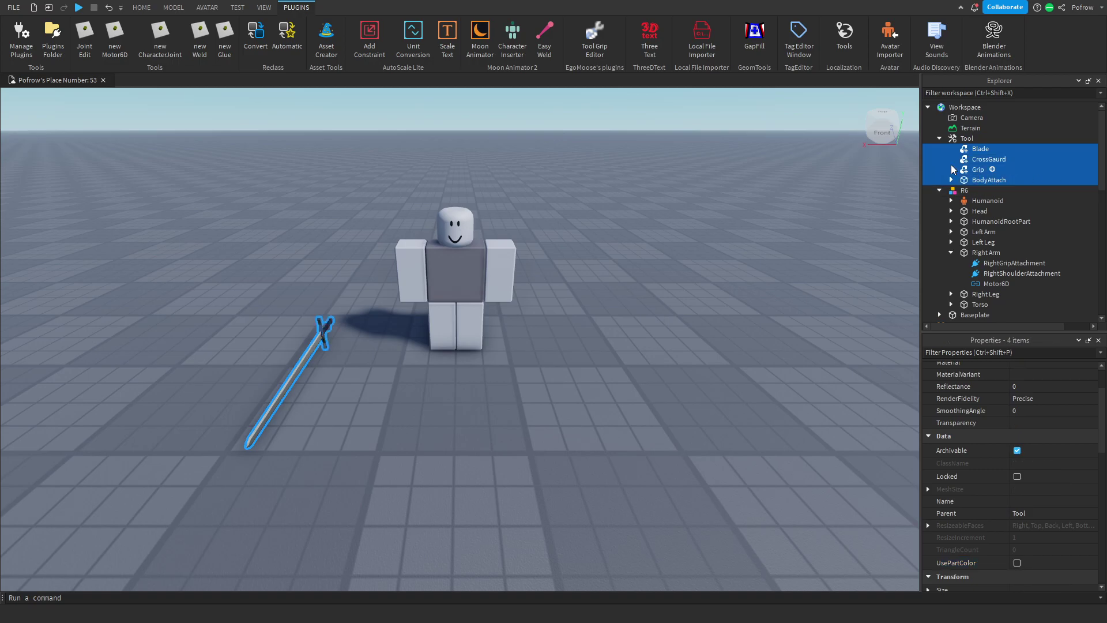
drag(970, 150, 971, 106)
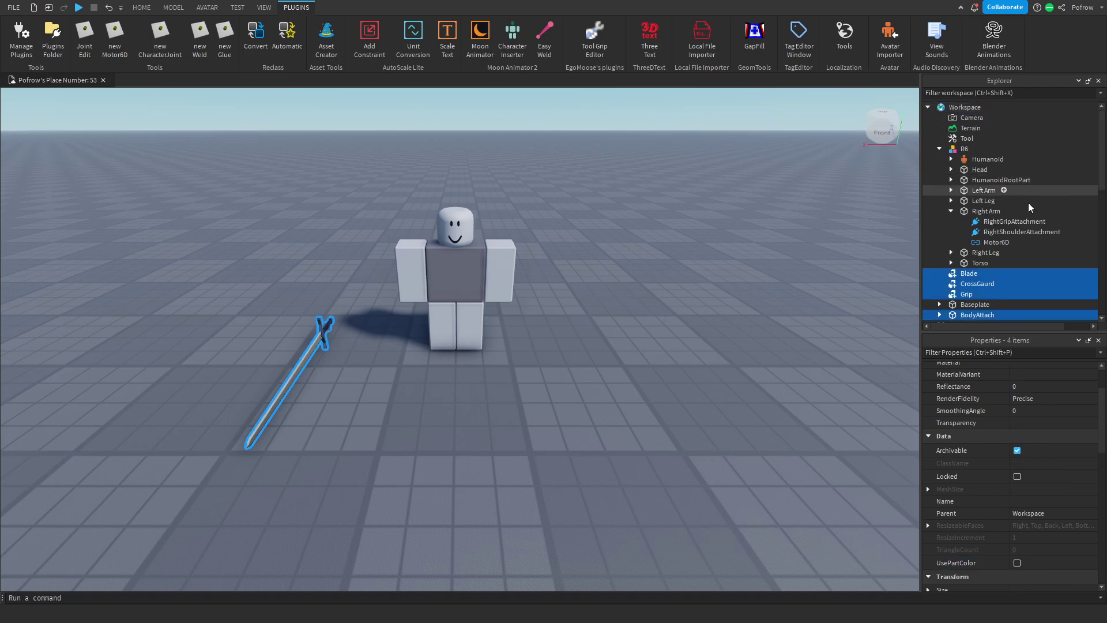
key(ctrl+g)
drag(967, 153, 962, 162)
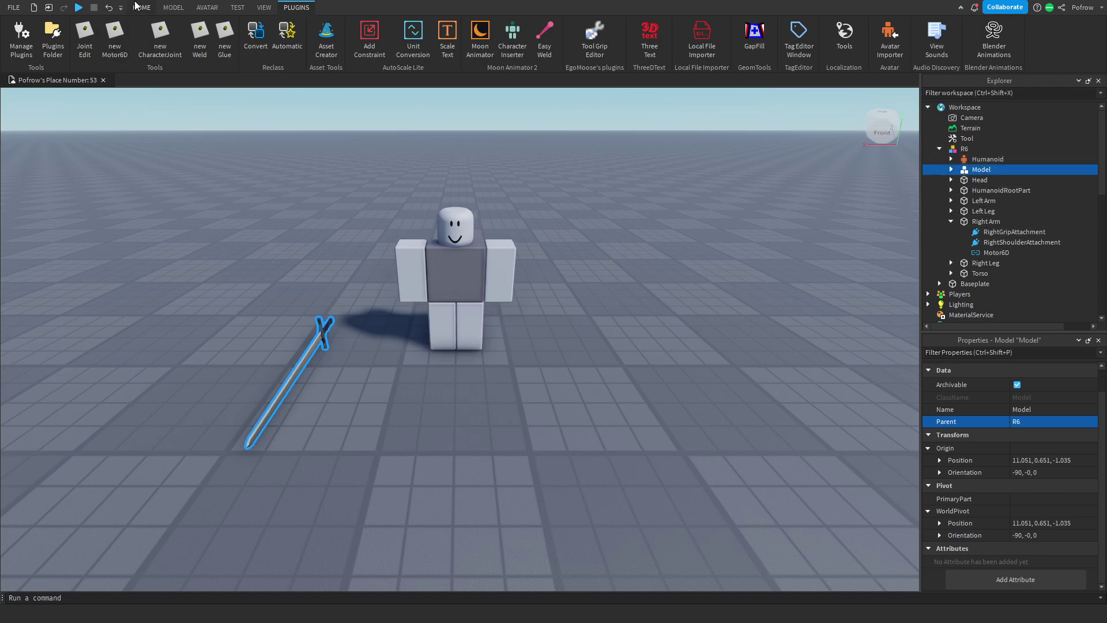
Step: Set the Right Arm Motor6D's Part1 to the sword Model's BodyAttach, replacing the wrong Right Arm value
click(1002, 252)
click(1032, 528)
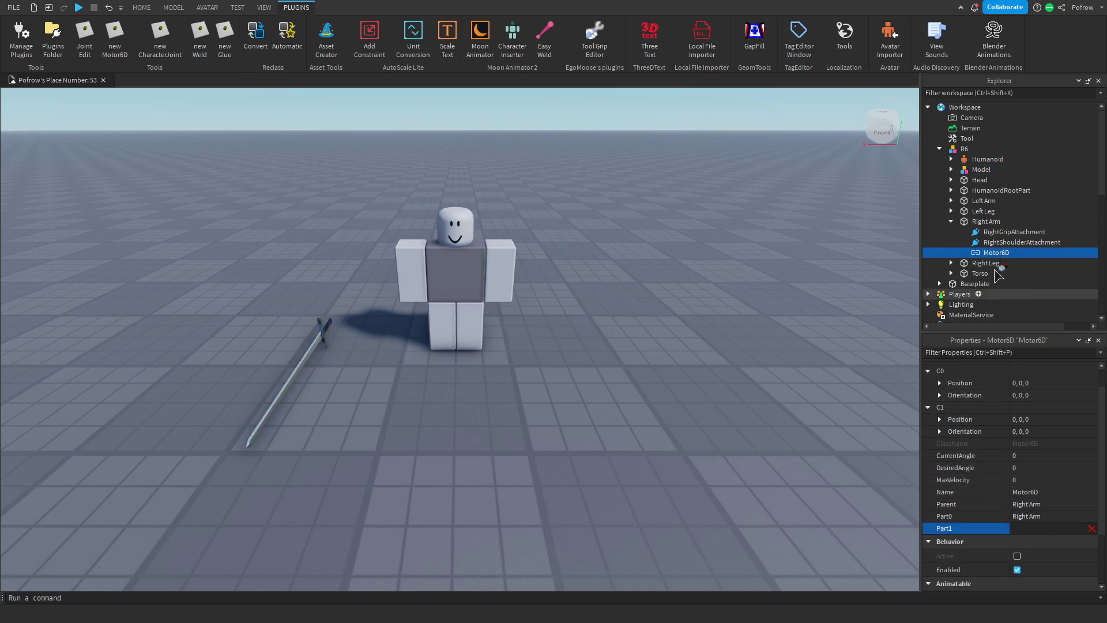
click(993, 223)
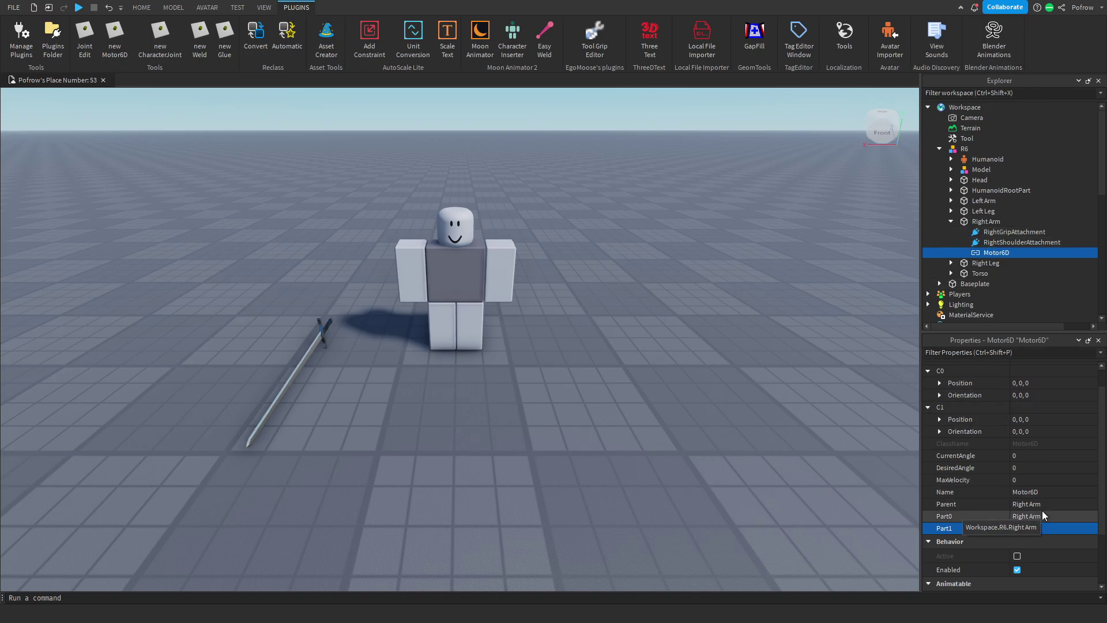
click(1049, 528)
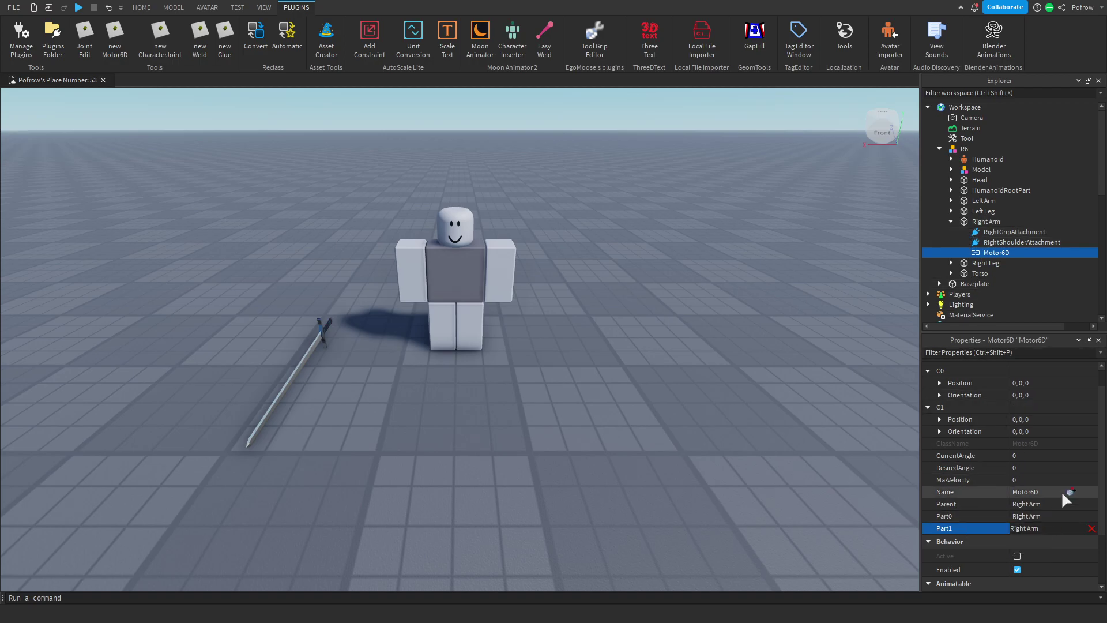
click(1091, 528)
click(951, 169)
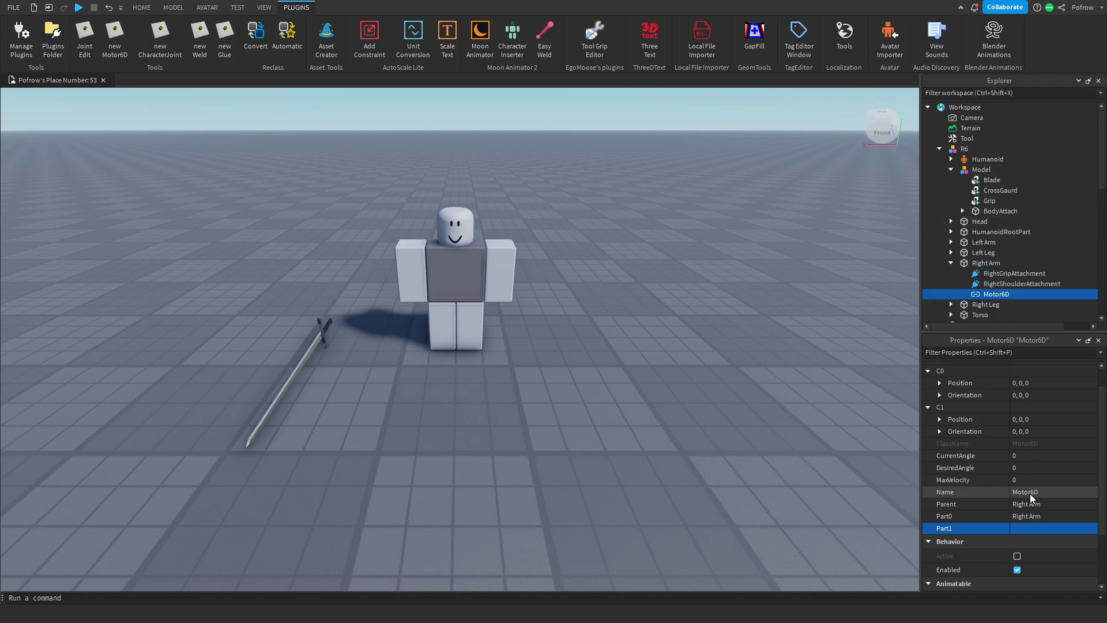
click(1031, 530)
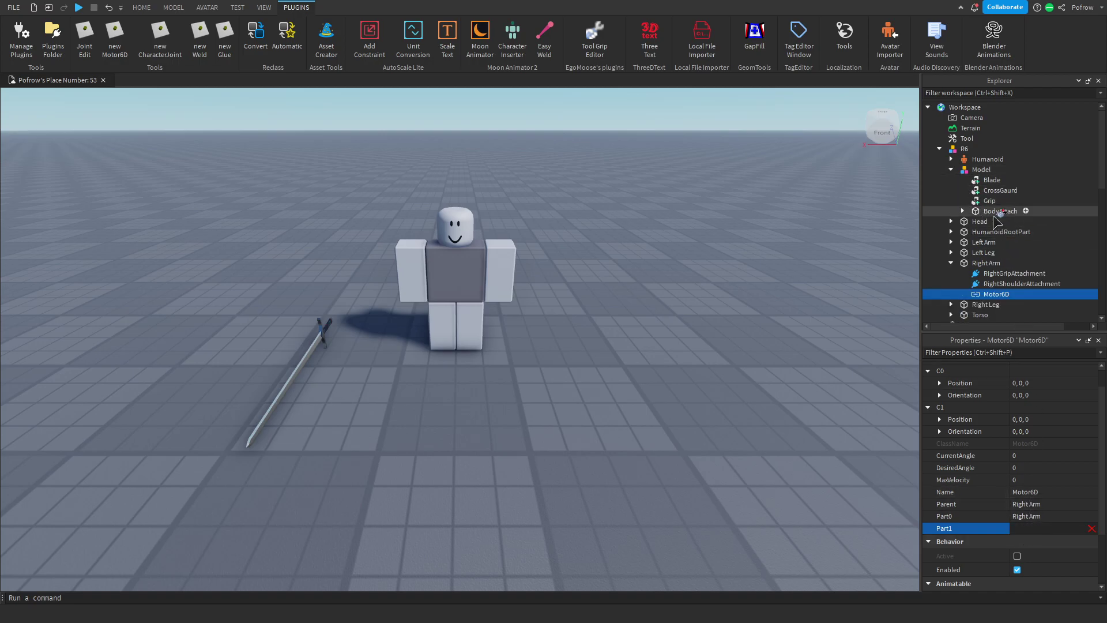
click(995, 215)
Step: Check the sword grip on the rig, collapse the Explorer tree, and launch Moon Animator
click(566, 326)
right_drag(566, 326, 568, 326)
scroll(568, 327, up, 5)
right_drag(511, 367, 511, 367)
scroll(511, 367, up, 2)
scroll(525, 305, down, 4)
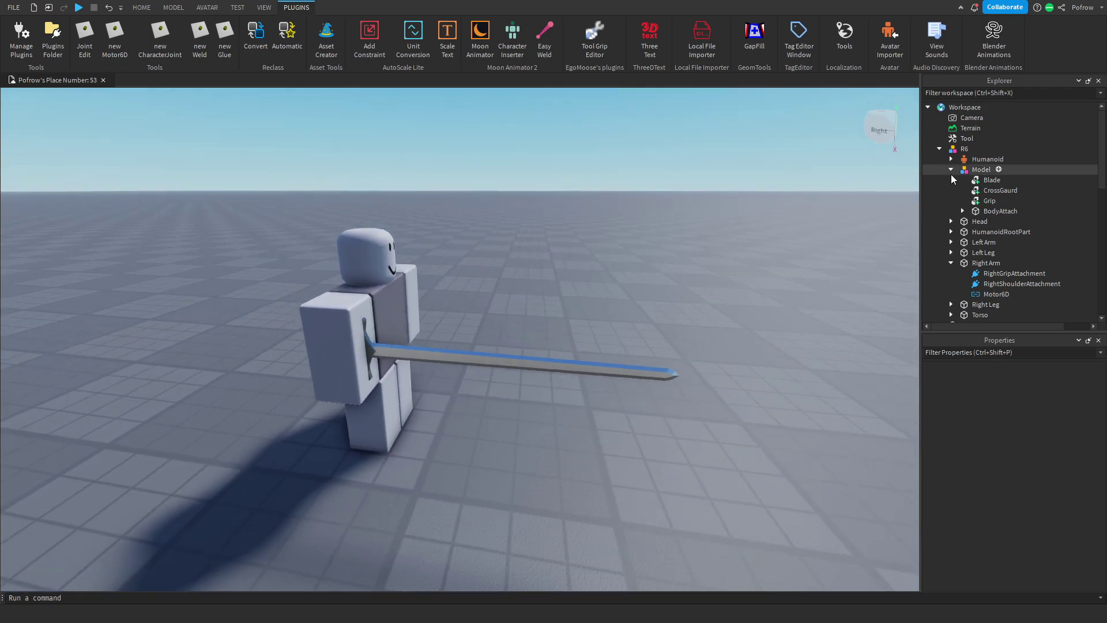
click(951, 169)
click(951, 222)
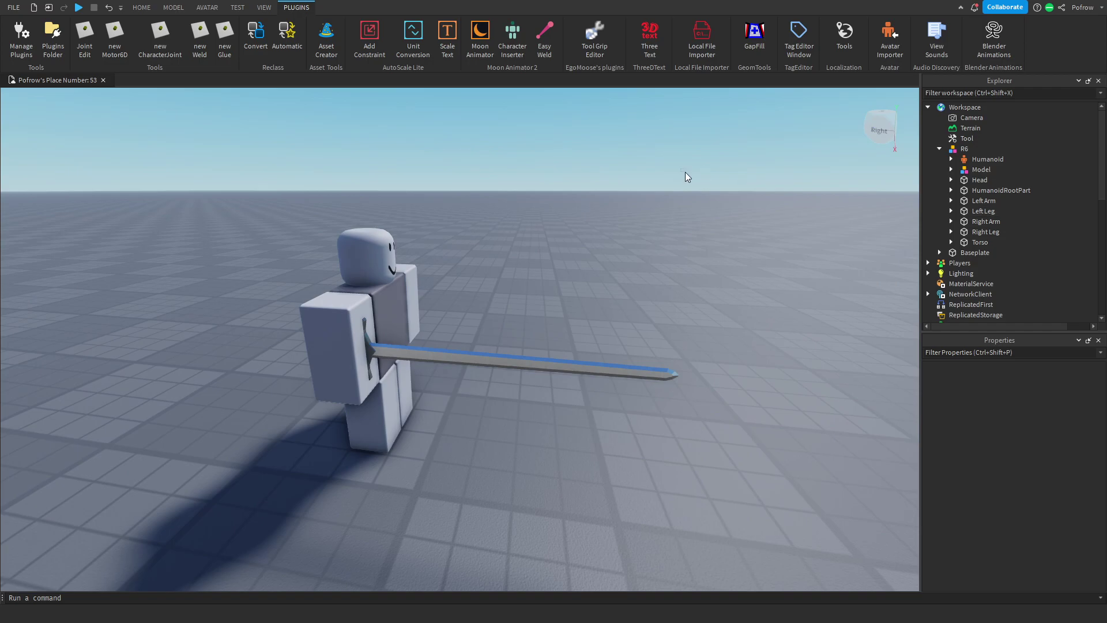
click(482, 40)
Step: Start a new rig animation for R6 and swing the right arm upward
click(345, 320)
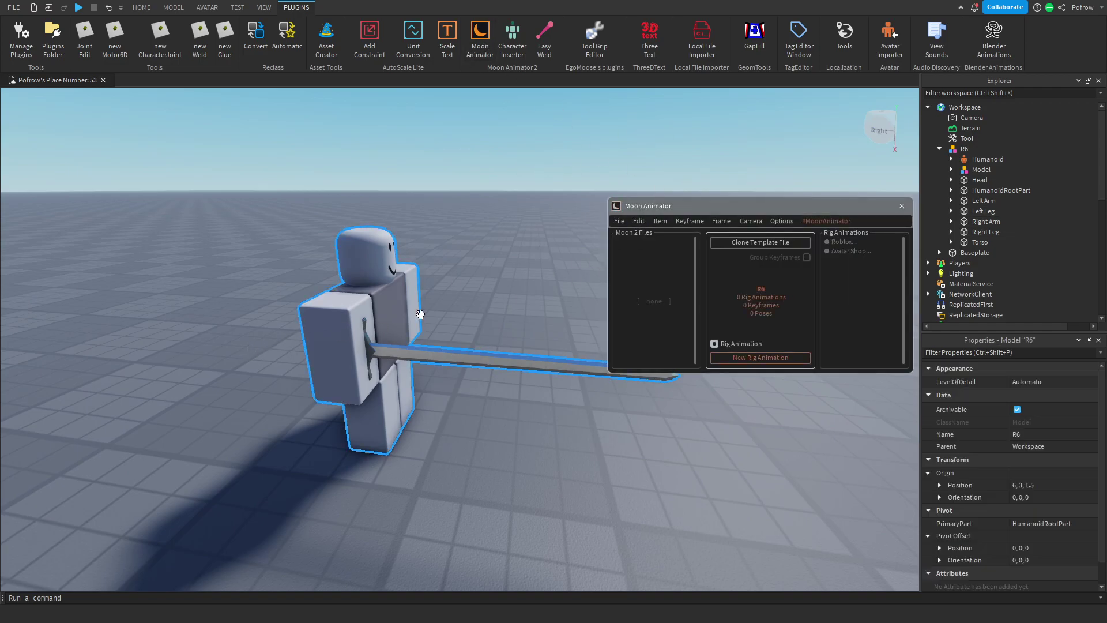
click(731, 358)
click(334, 342)
drag(464, 322, 364, 258)
Step: Rotate and shift BodyAttach so the sword hangs straight down, then save the animation
click(652, 312)
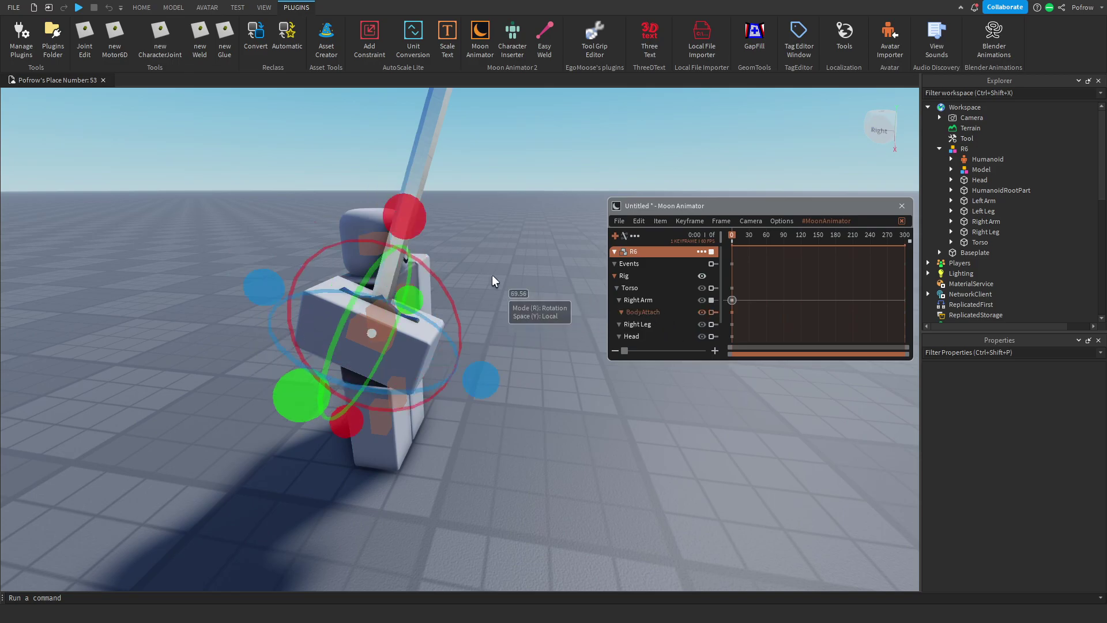
drag(403, 218, 464, 277)
key(r)
drag(445, 383, 478, 374)
key(r)
drag(501, 270, 437, 450)
right_drag(440, 450, 581, 431)
scroll(581, 430, up, 3)
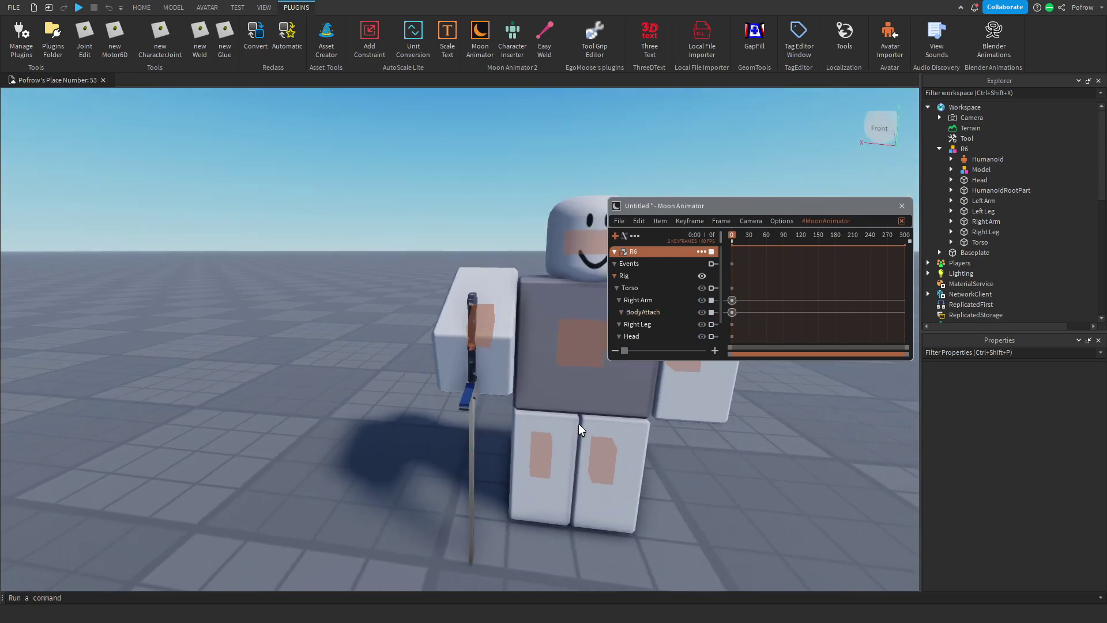
scroll(581, 430, down, 3)
click(911, 270)
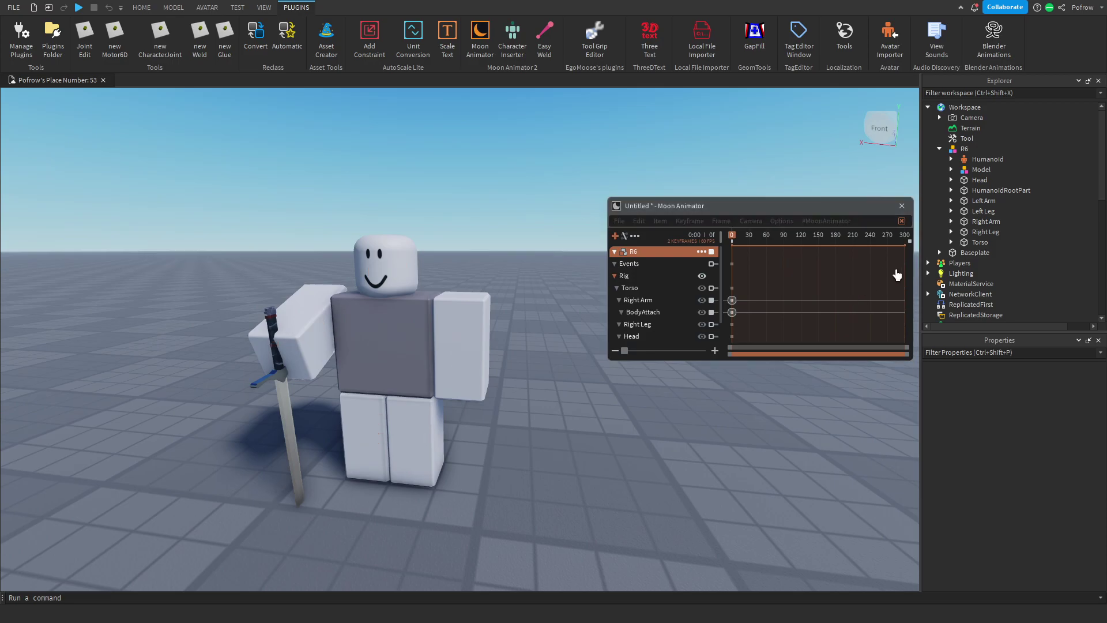
Step: Begin Save to Roblox for Untitled, cancel at the creator choice, and close Moon Animator
right_click(992, 180)
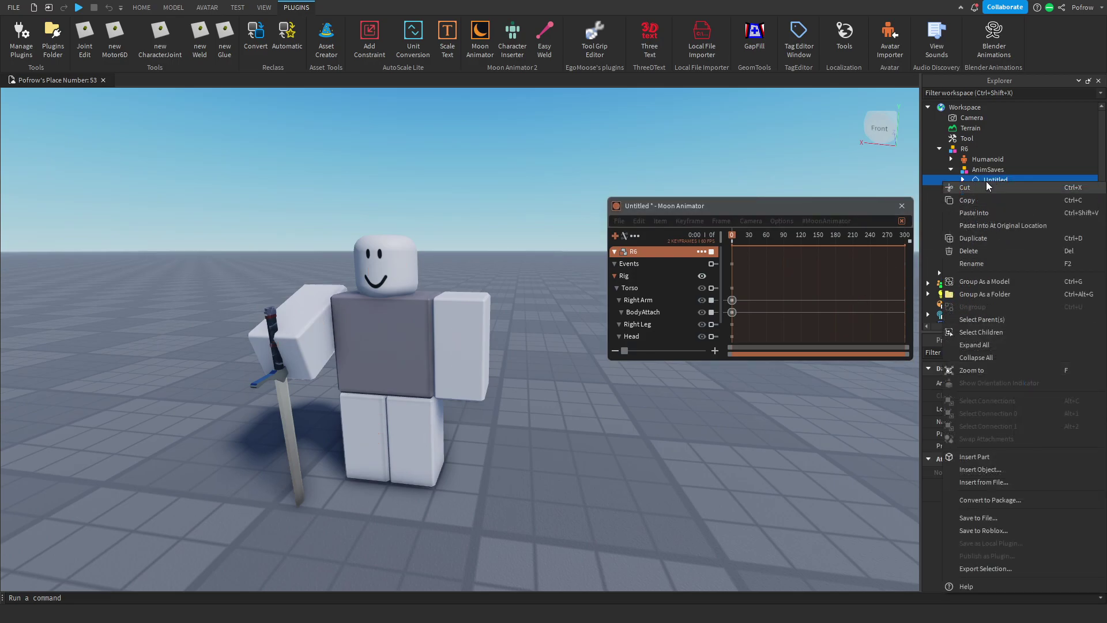
click(985, 531)
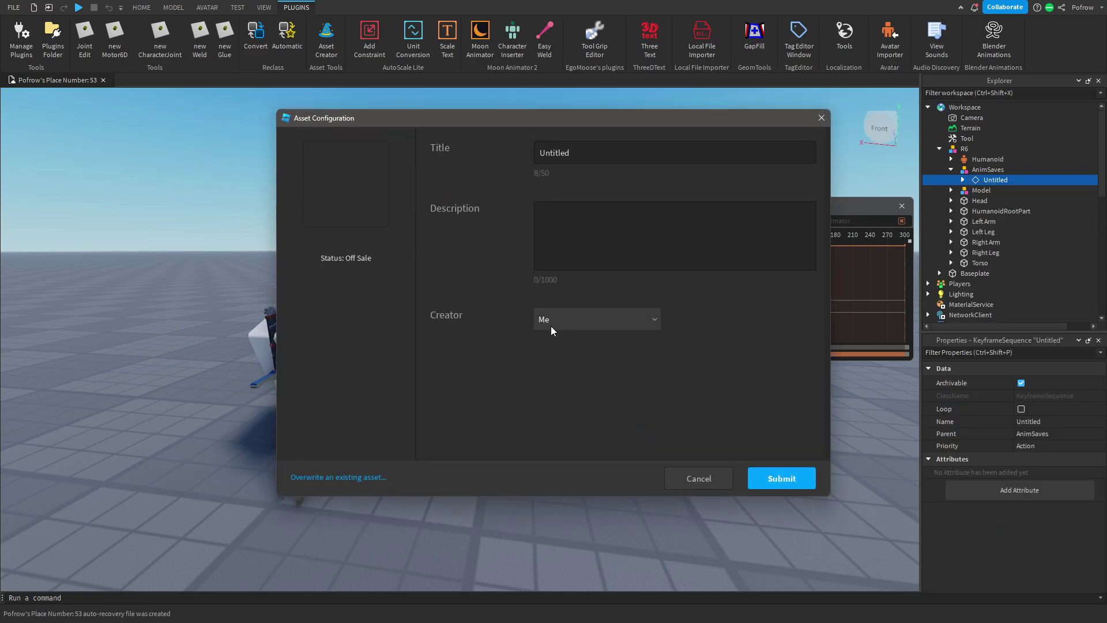
click(552, 326)
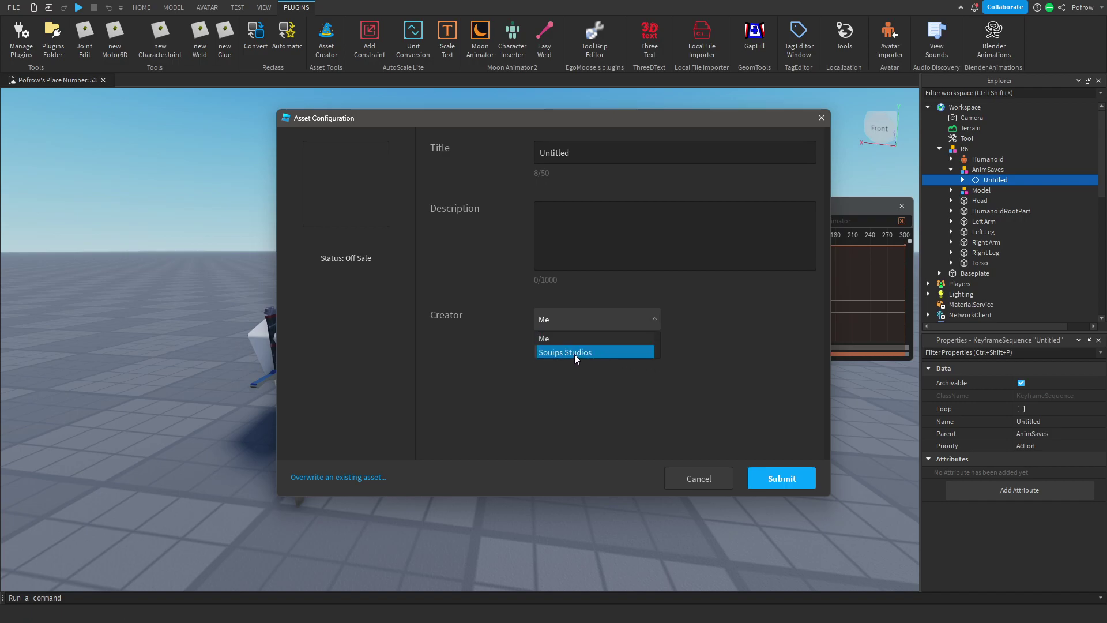
click(700, 477)
click(694, 476)
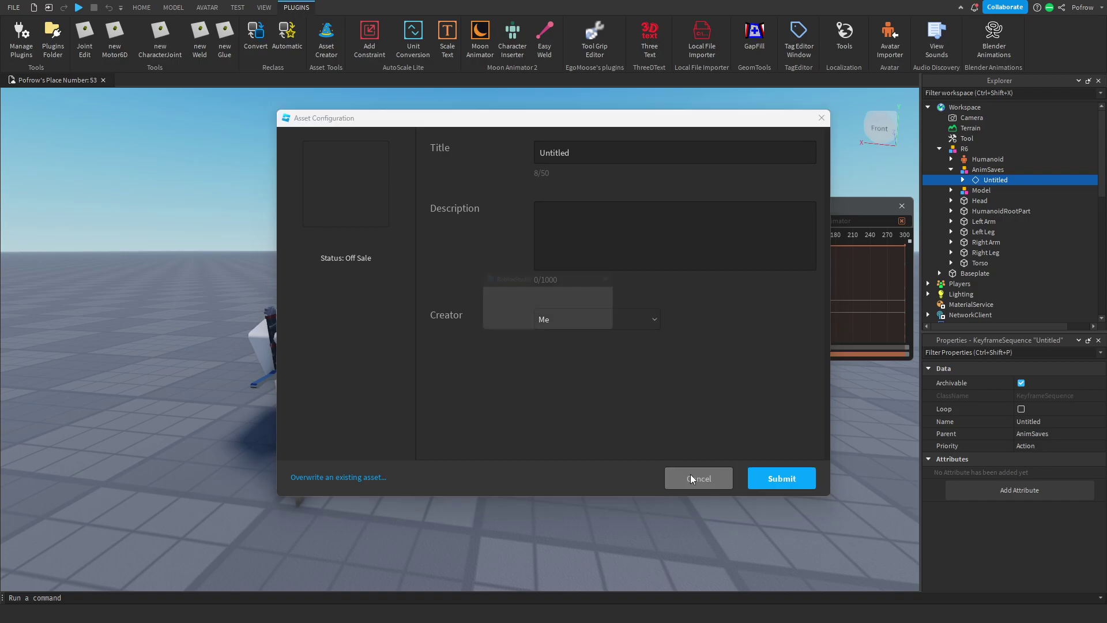
click(602, 323)
click(902, 206)
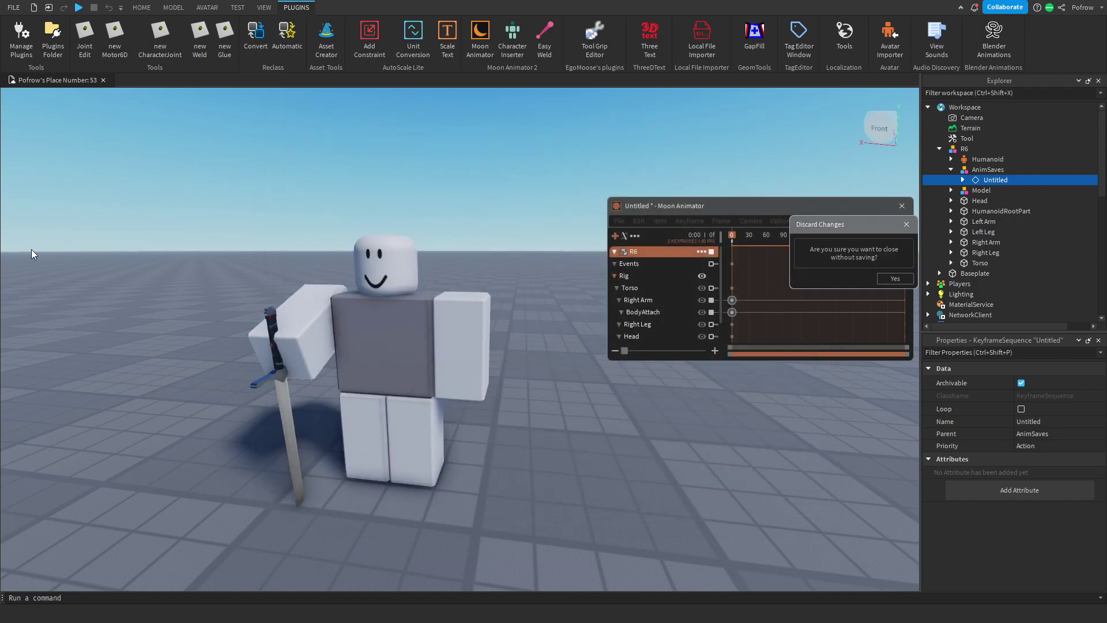
Step: Discard the unsaved animation changes and collapse the R6 rig in Explorer
click(895, 280)
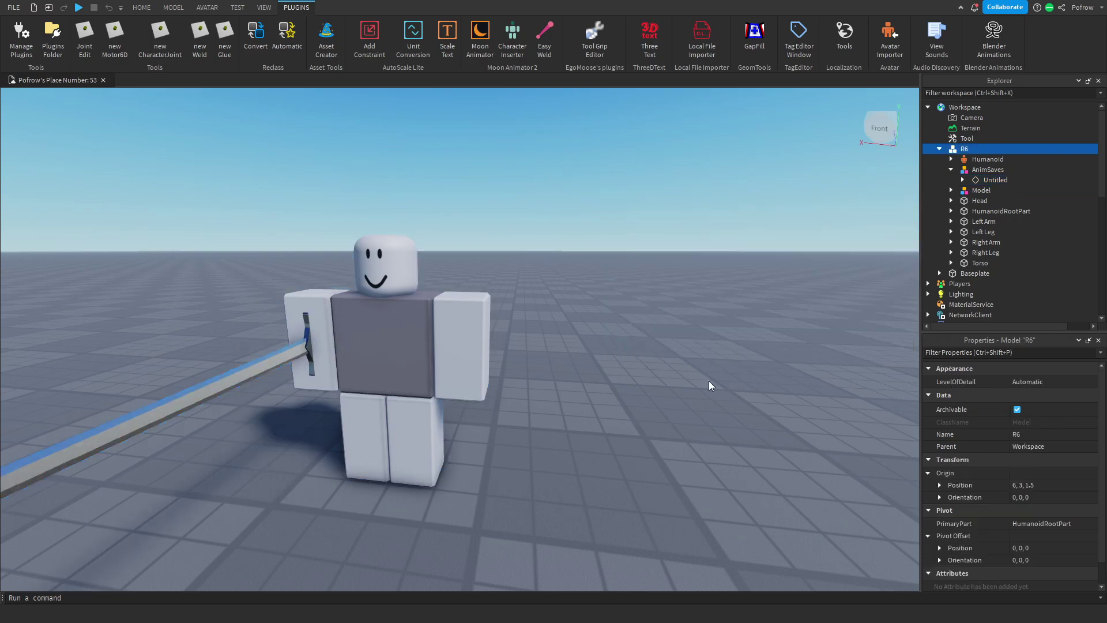
click(668, 385)
scroll(668, 385, down, 5)
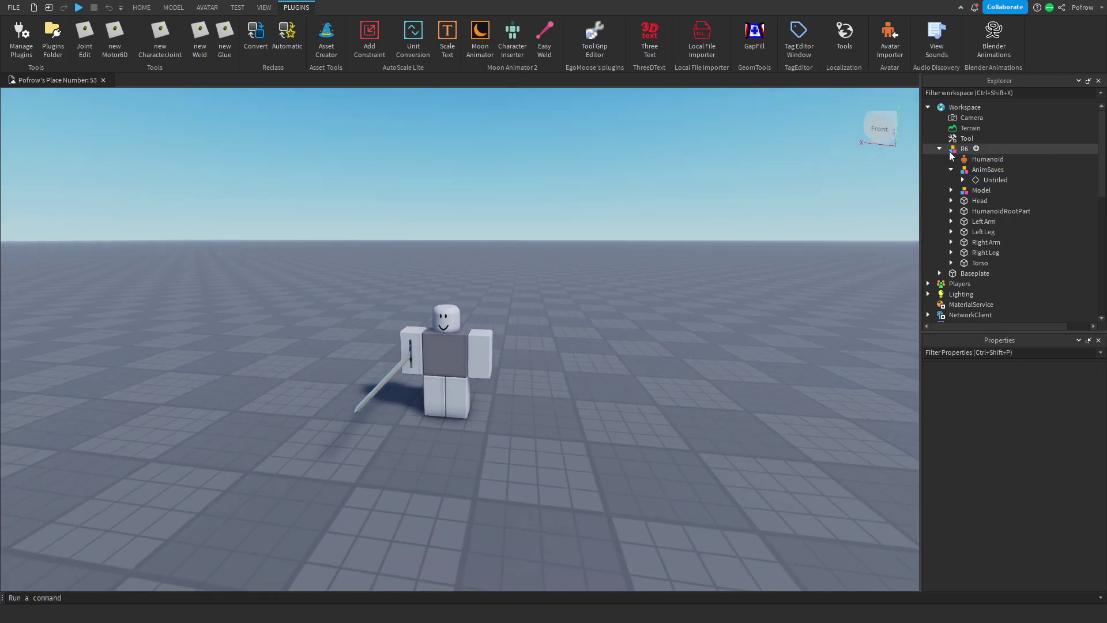
click(940, 148)
scroll(947, 178, down, 5)
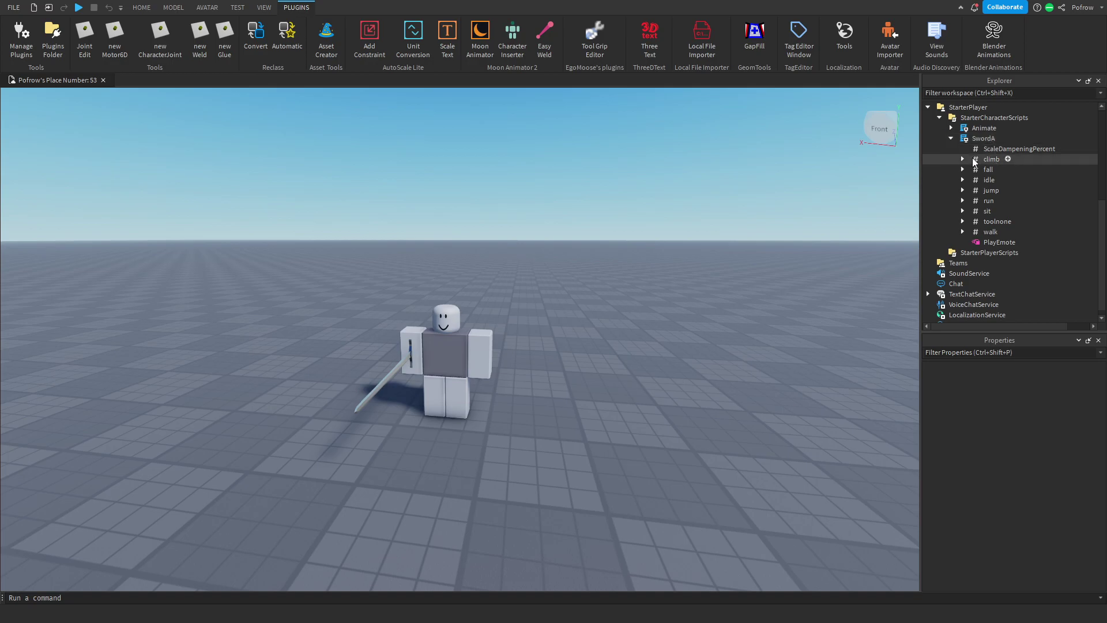
key(alt+Tab)
click(207, 333)
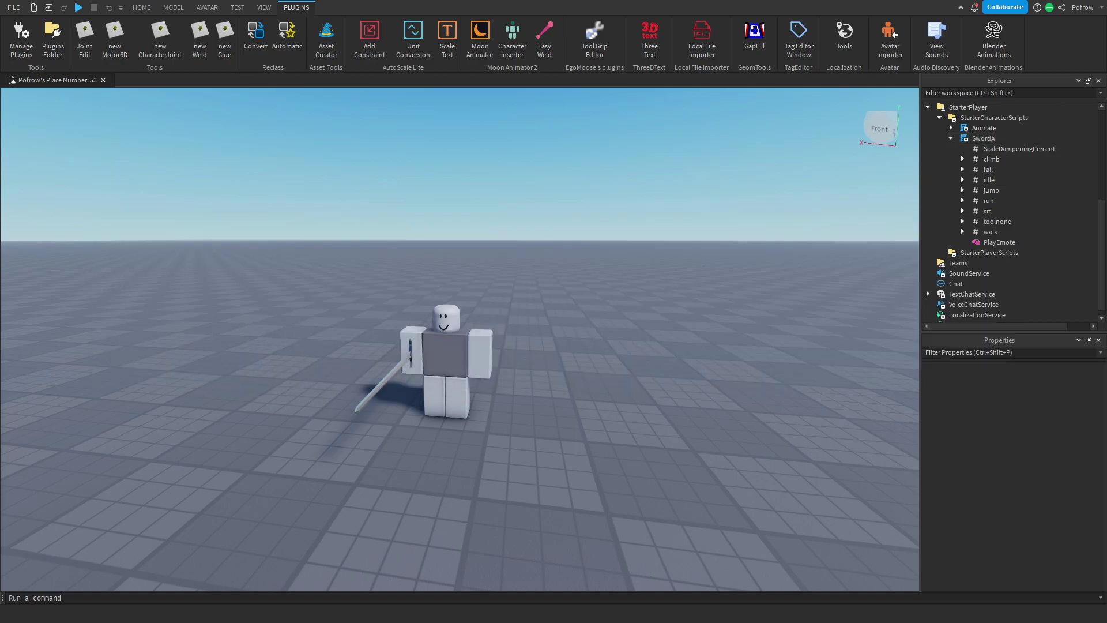
key(super+d)
key(super+d)
click(987, 181)
click(964, 179)
click(1012, 192)
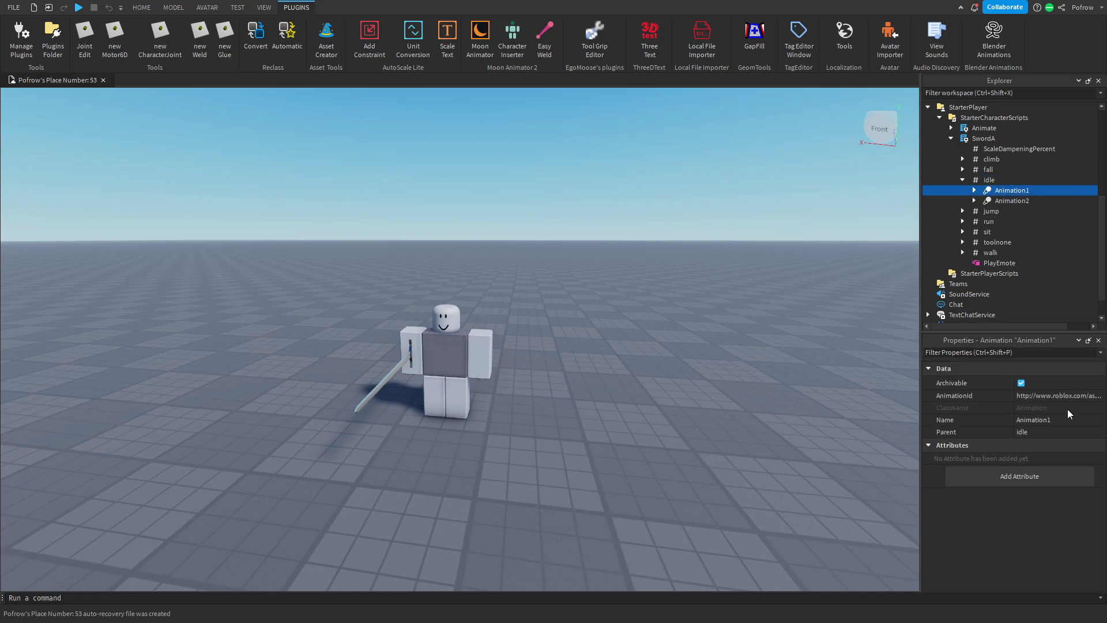
click(1072, 395)
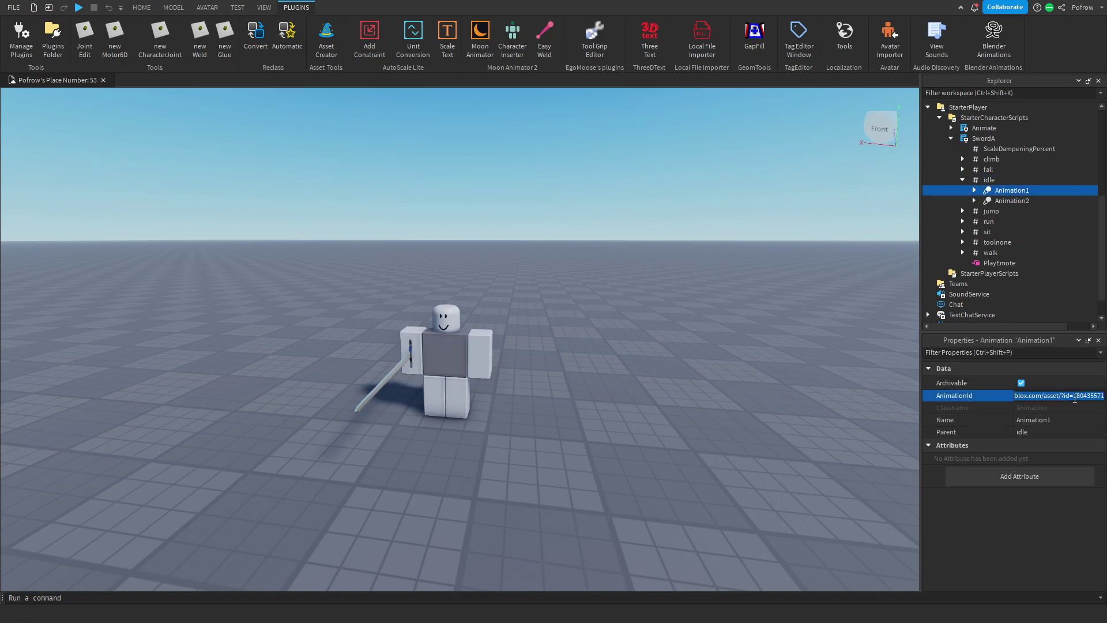
key(End)
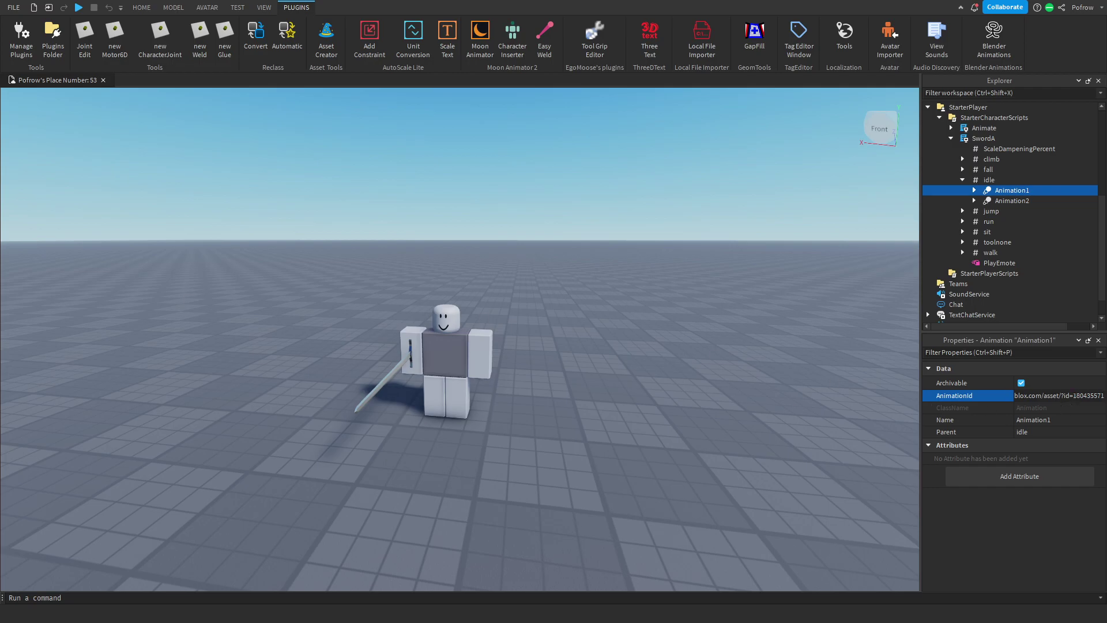
key(Return)
click(1054, 396)
key(ctrl+v)
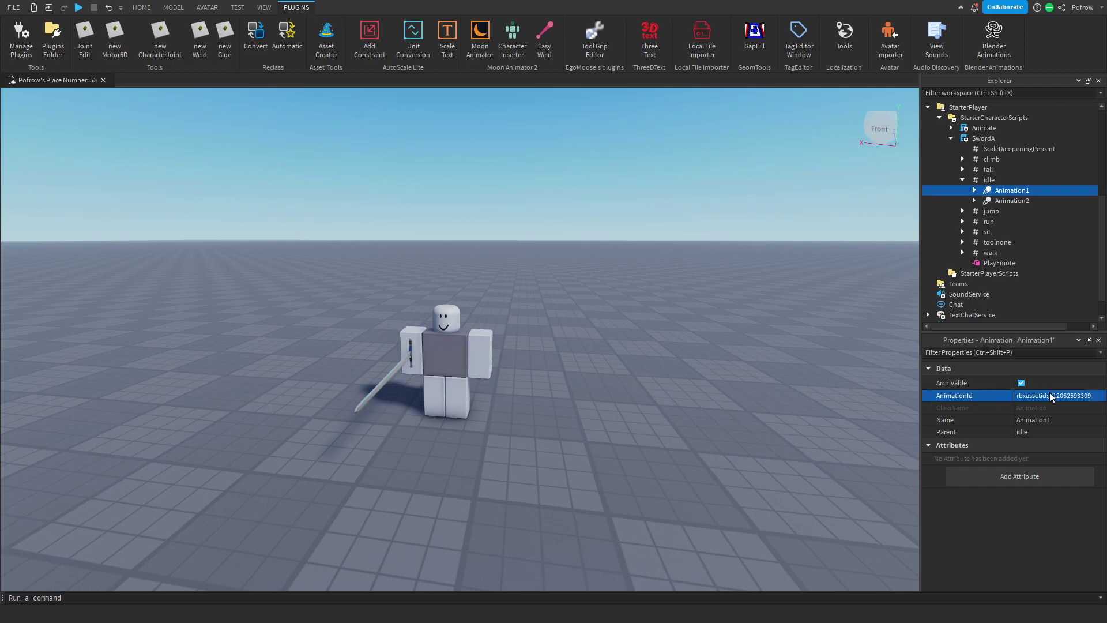
click(951, 138)
click(677, 325)
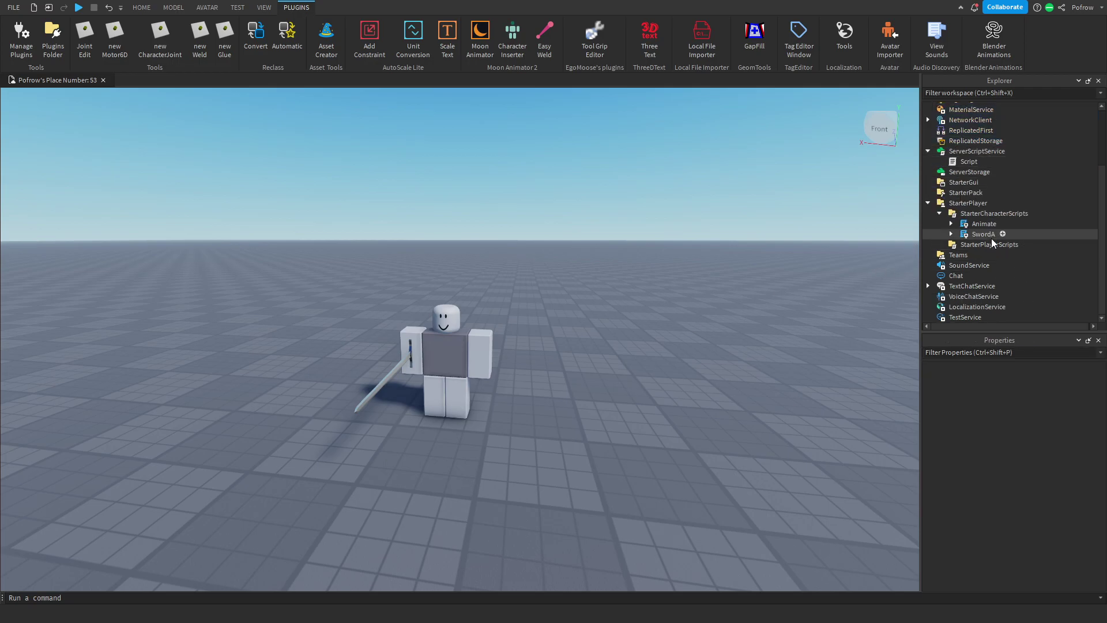
click(928, 203)
scroll(938, 234, up, 3)
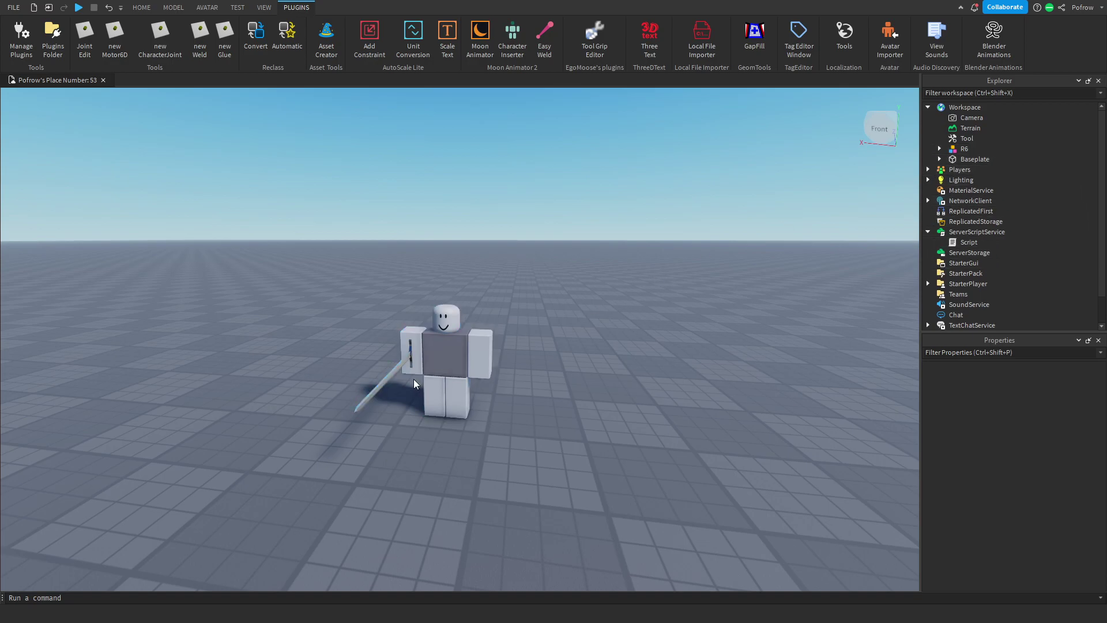
Step: Paste copies of Blade, CrossGaurd, Grip and BodyAttach from the R6 Model into the Tool
click(940, 150)
click(940, 149)
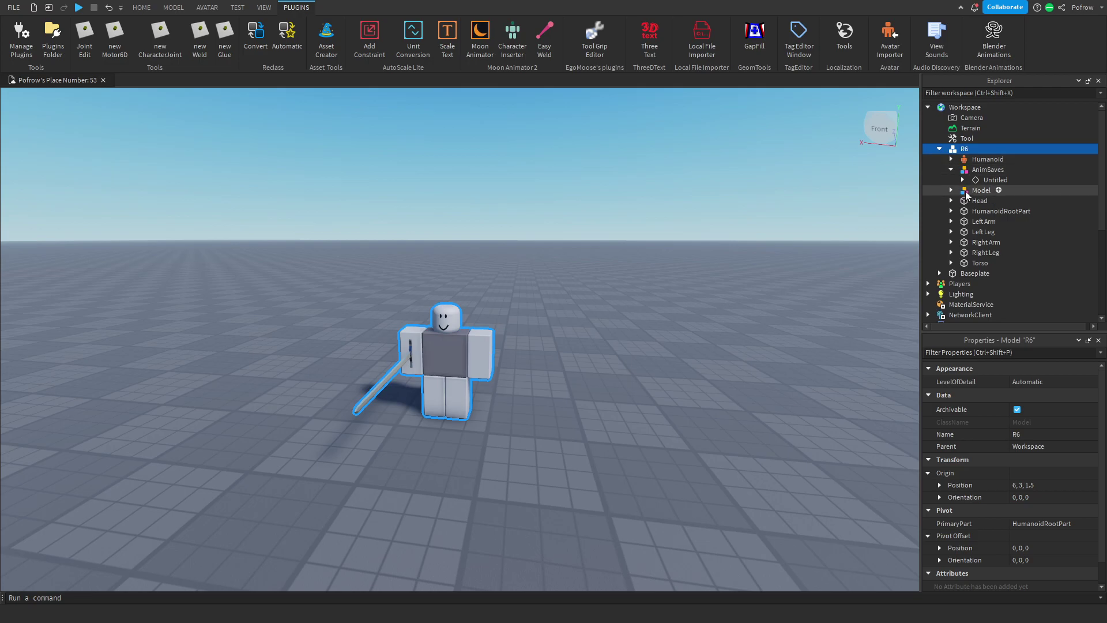
click(954, 190)
click(952, 191)
click(992, 200)
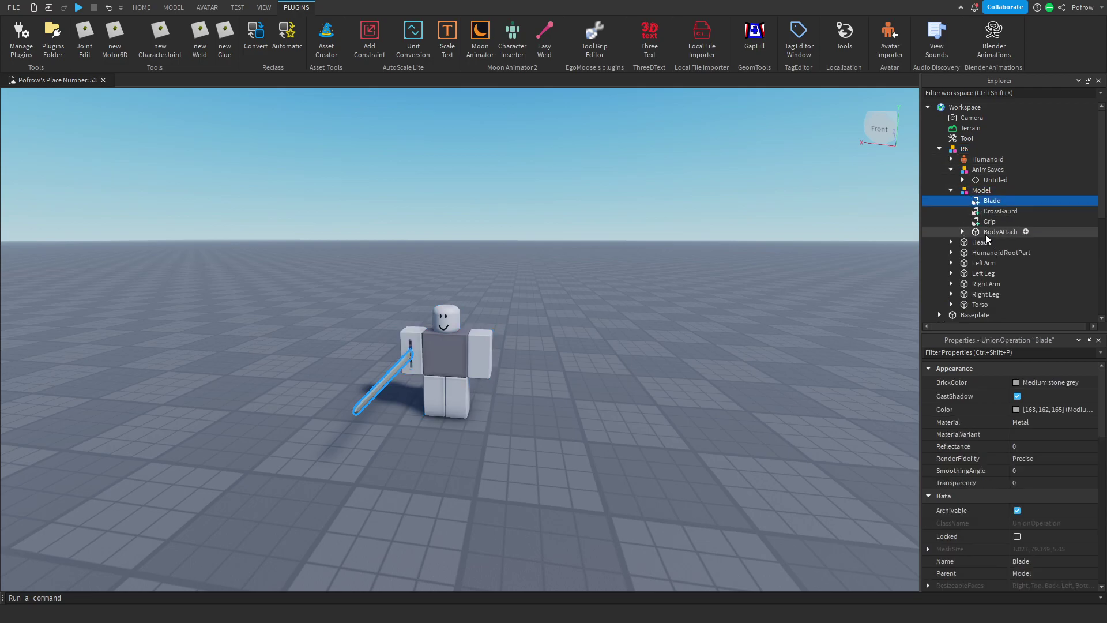
shift+click(986, 233)
right_click(960, 138)
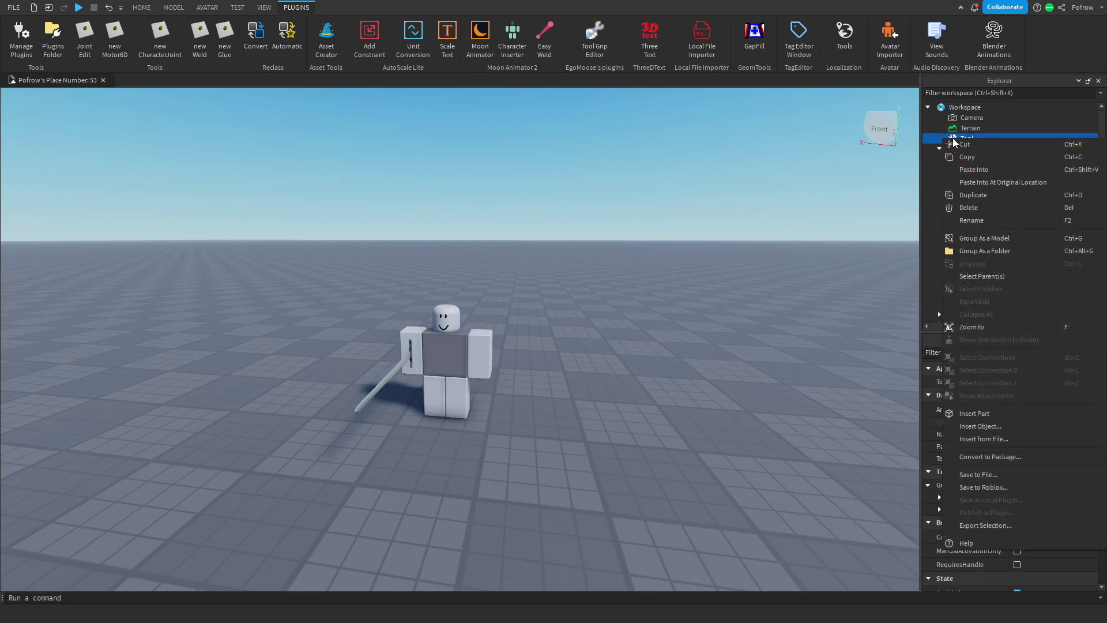
click(973, 170)
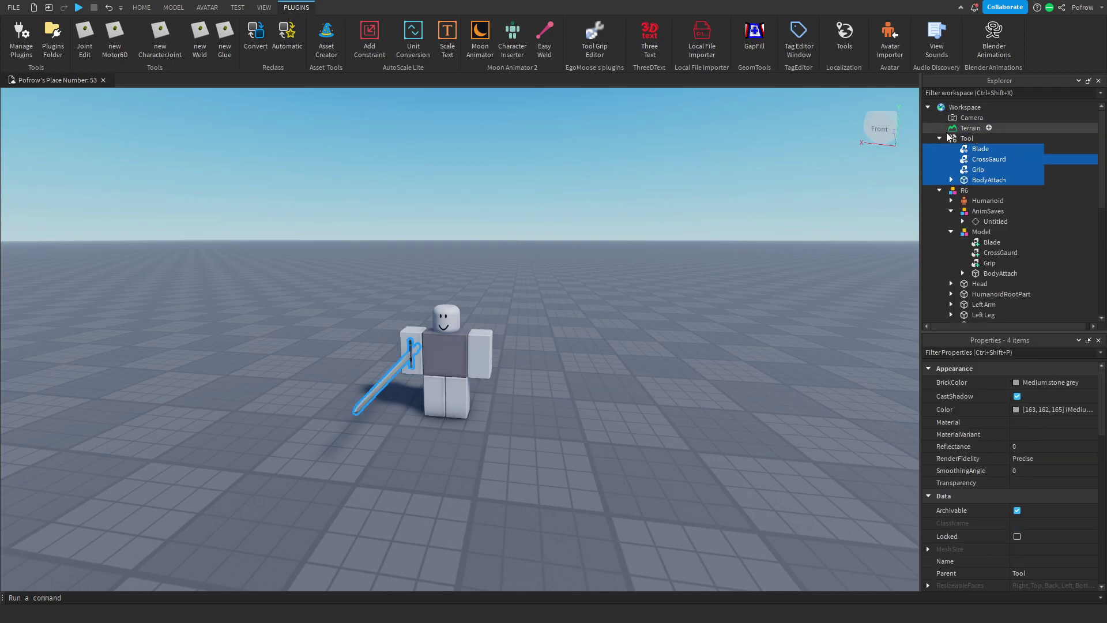
Step: Move the Tool from Workspace into StarterPack
click(960, 139)
scroll(980, 490, down, 2)
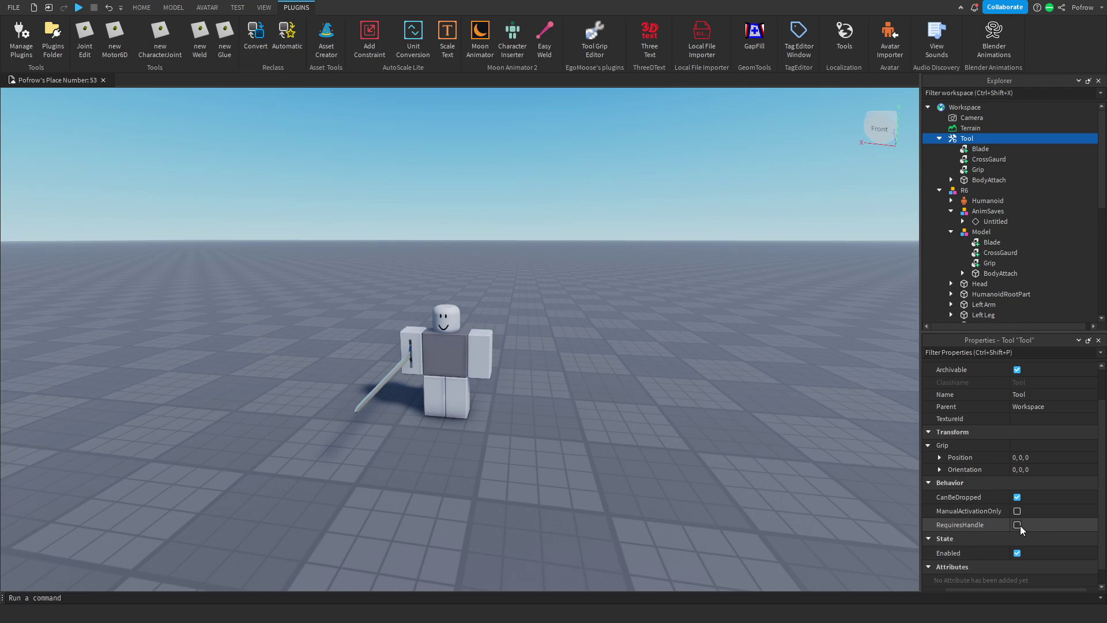
click(940, 190)
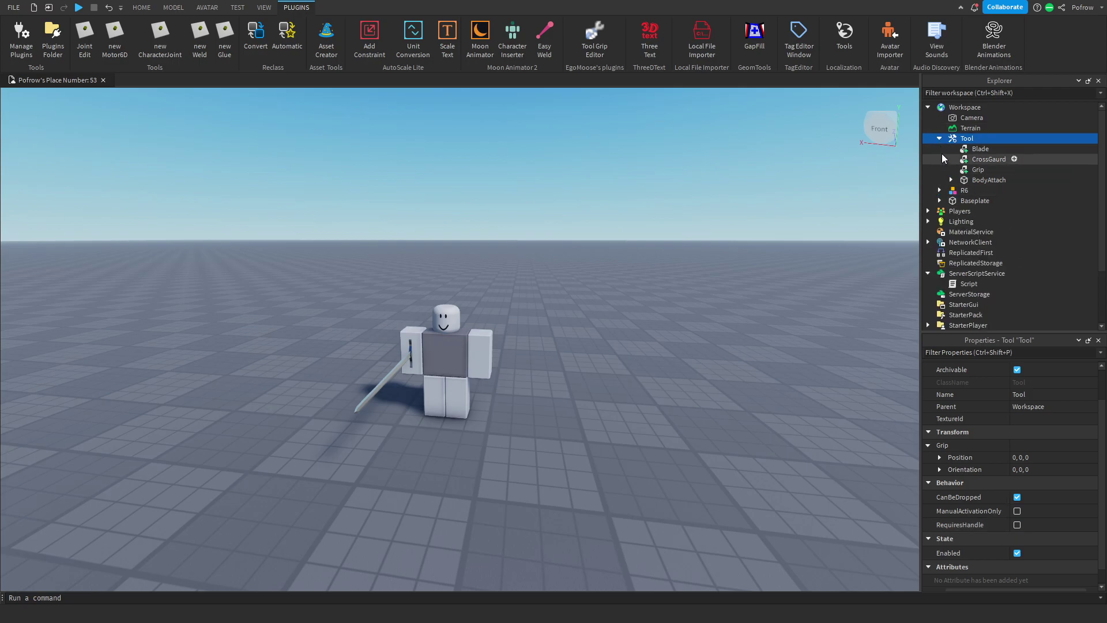
drag(959, 140, 960, 248)
click(778, 240)
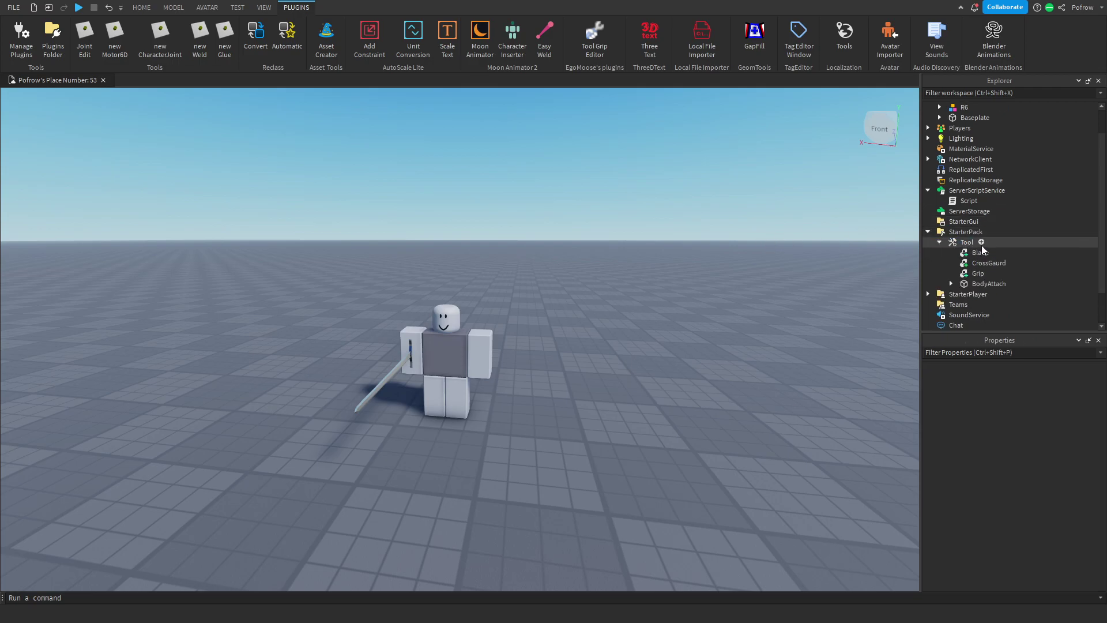
Step: Insert a LocalScript in the Tool and replace its text with the Animate/SwordA swap script
click(982, 243)
click(953, 285)
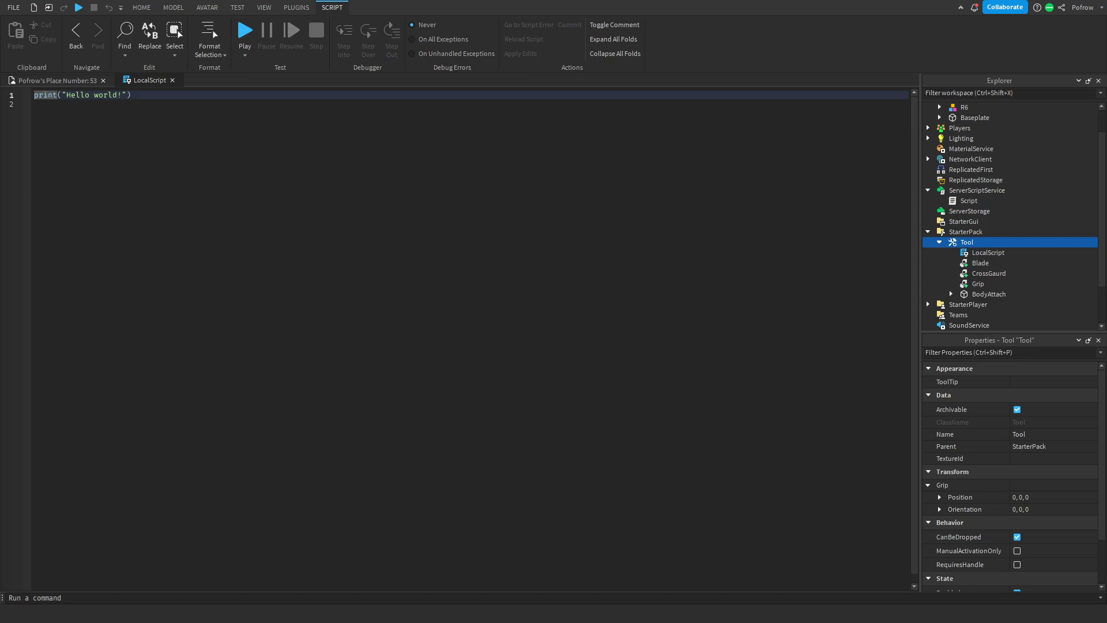
key(ctrl+a)
text(local Player = game.Players.LocalPlayer repeat wait() until Player.Character local Character = Player.Character or Player.CharacterAdded:Wait() local Humanoid = Character:WaitForChild("Humanoid")  tool = script.Parent.Parent.Tool  tool.Equipped:Connect(function() 	game.Players.LocalPlayer.Character.Animate.Enabled = false 	game.Players.LocalPlayer.Character.SwordA.Enabled = true end)  tool.Unequipped:Connect(function() 	game.Players.LocalPlayer.Character.Animate.Enabled = true 	game.Players.LocalPlayer.Character.SwordA.Enabled = false end))
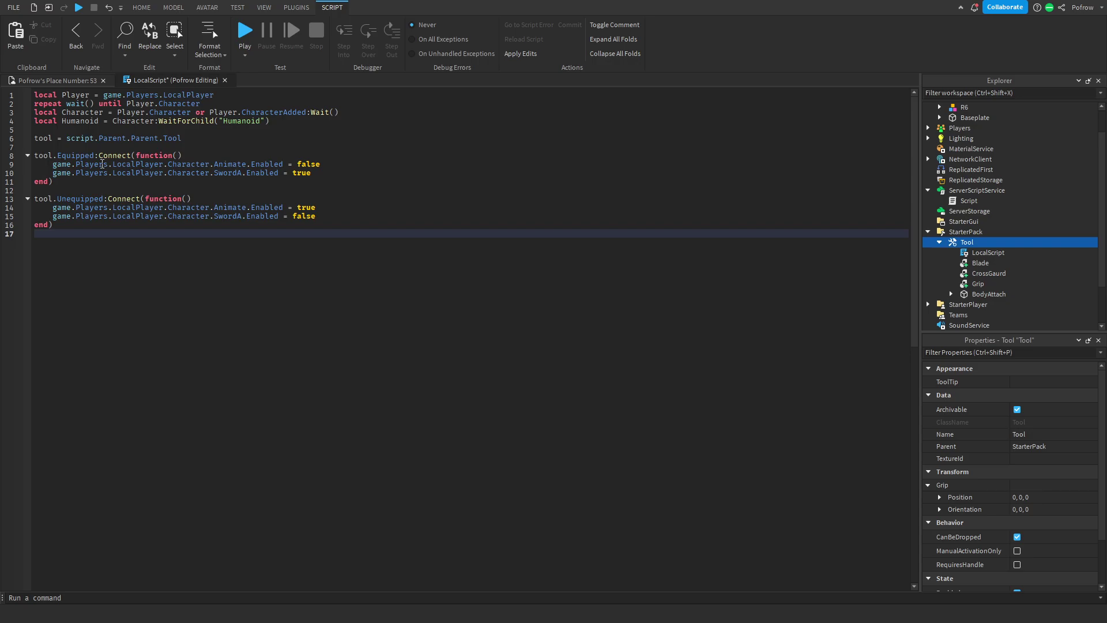
Step: Untick Enabled on the SwordA script in StarterCharacterScripts
scroll(980, 259, down, 3)
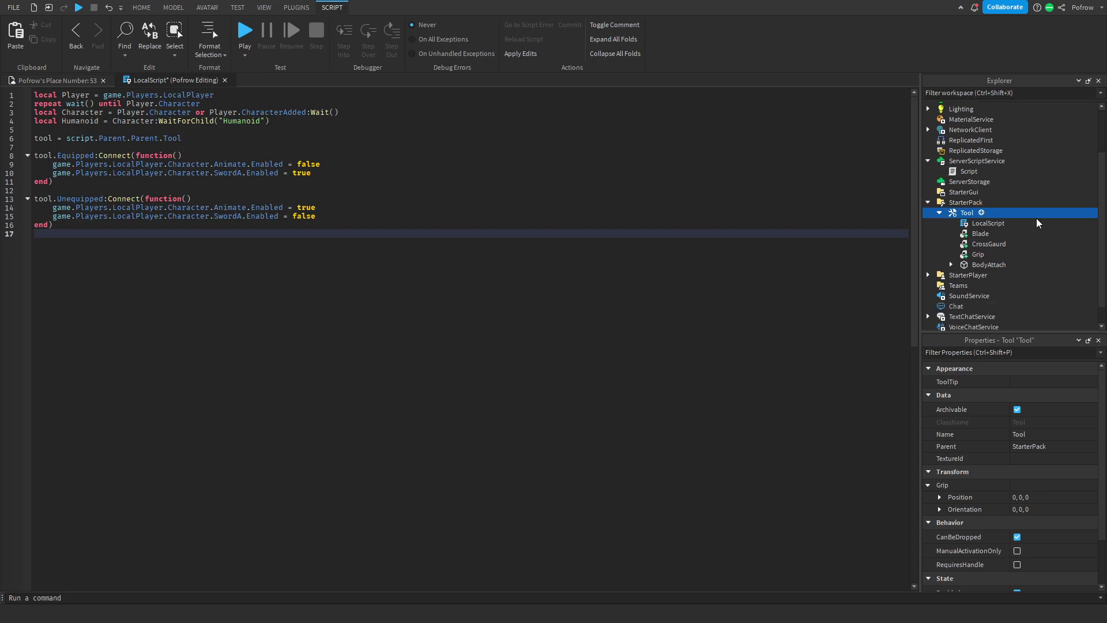
click(928, 252)
click(984, 283)
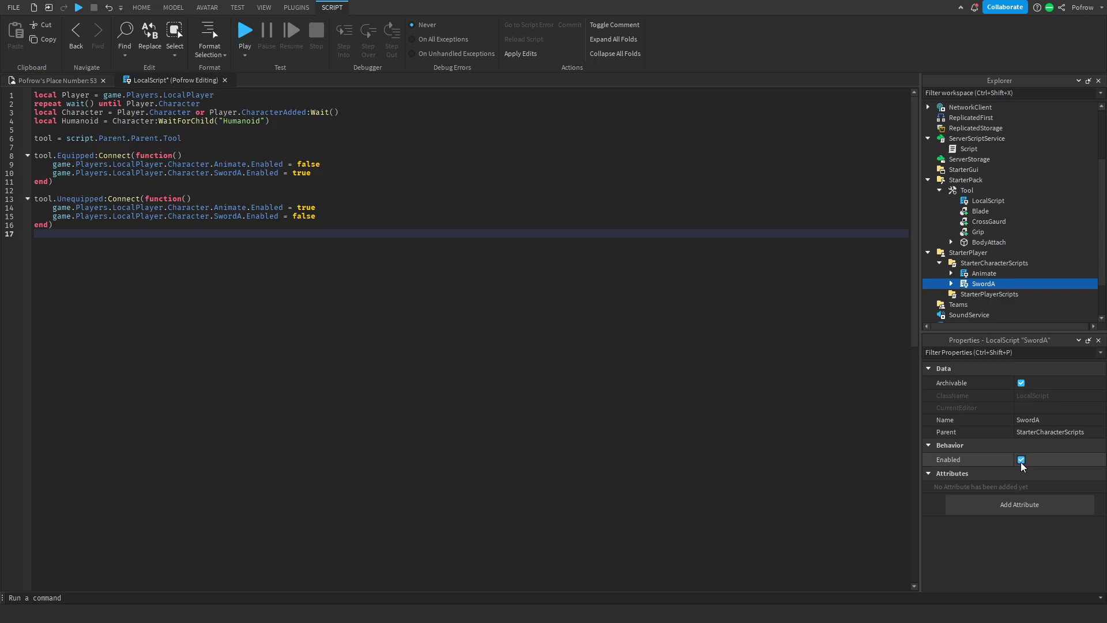
click(1021, 460)
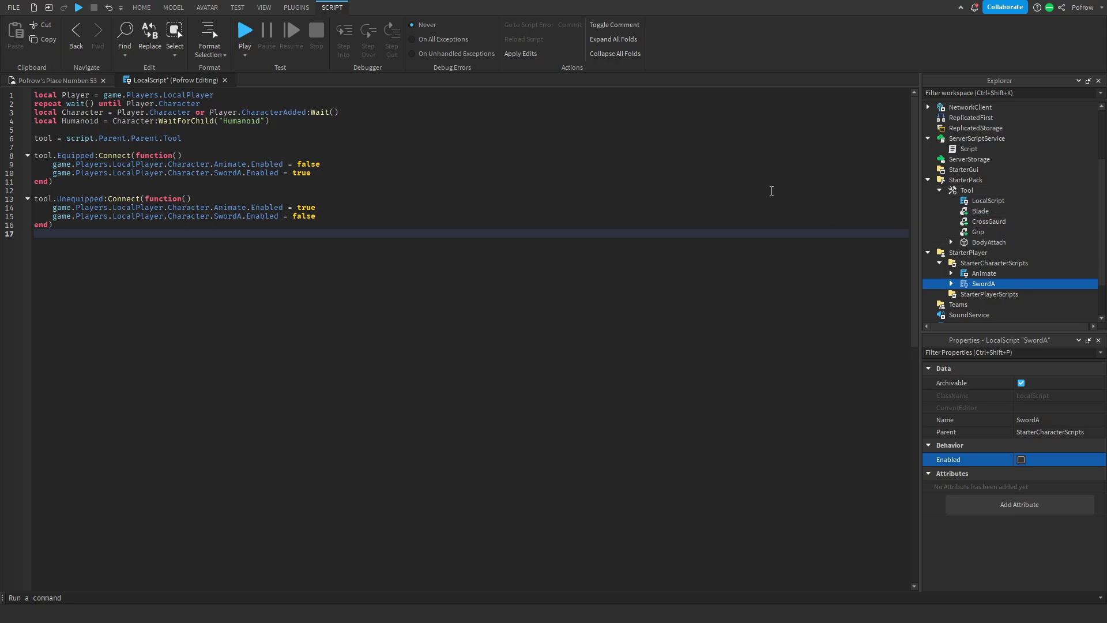
click(984, 273)
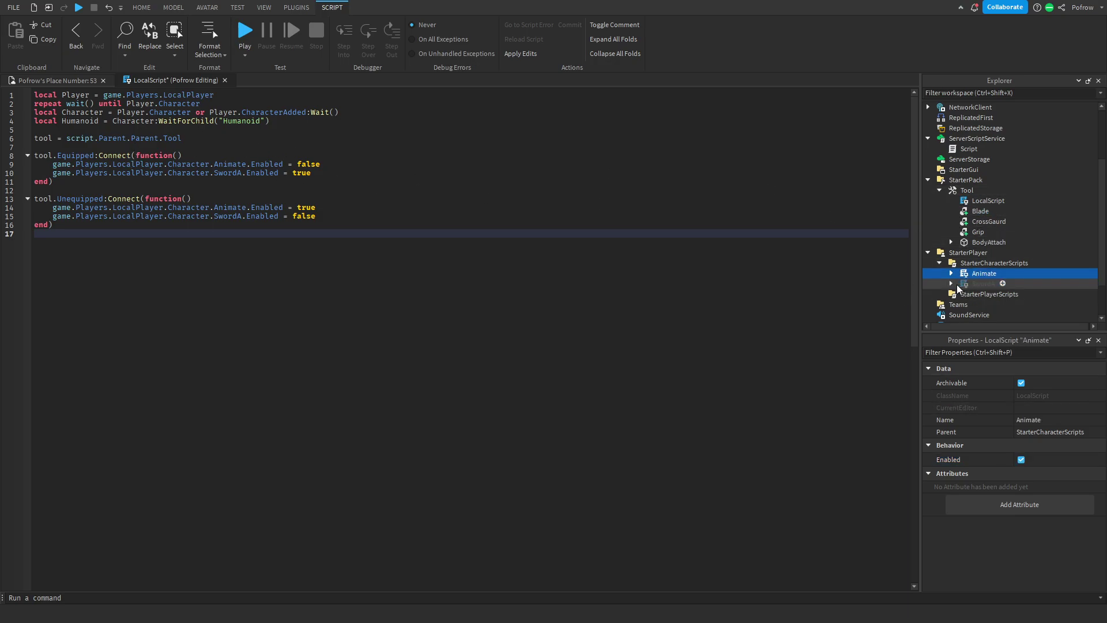
drag(983, 284, 988, 279)
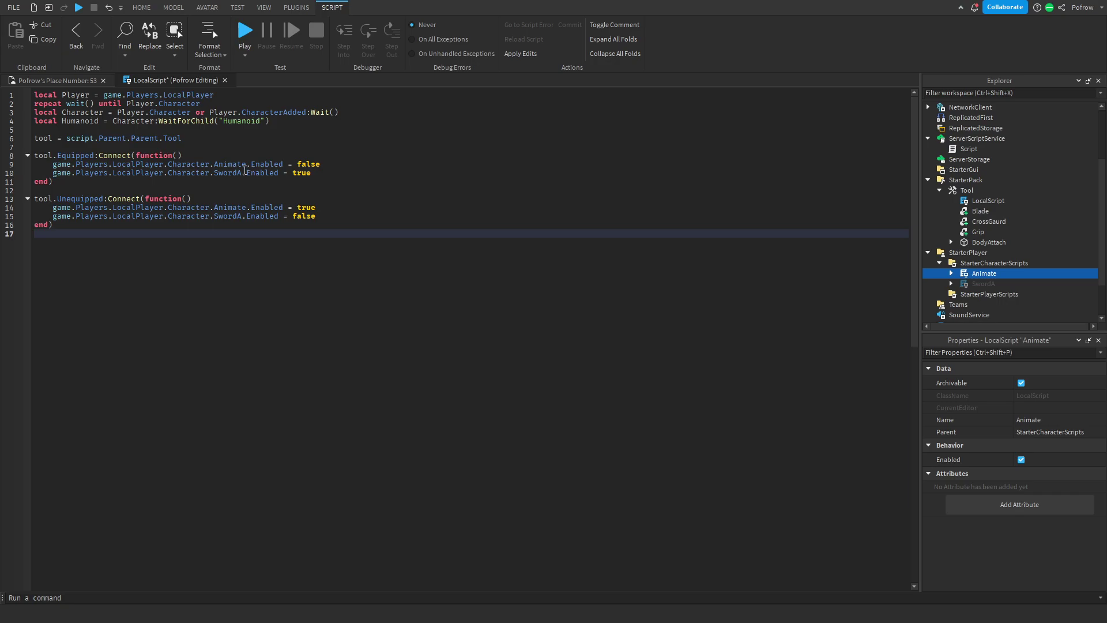
click(987, 285)
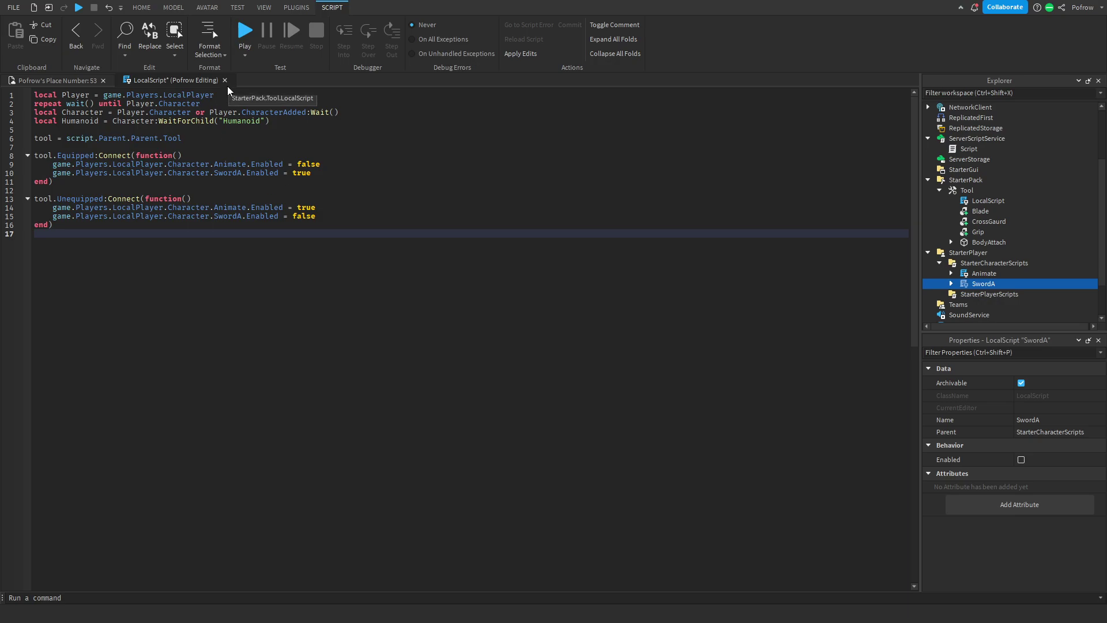
Step: Close the script, playtest with the sword equipped via key 1, then stop
click(224, 81)
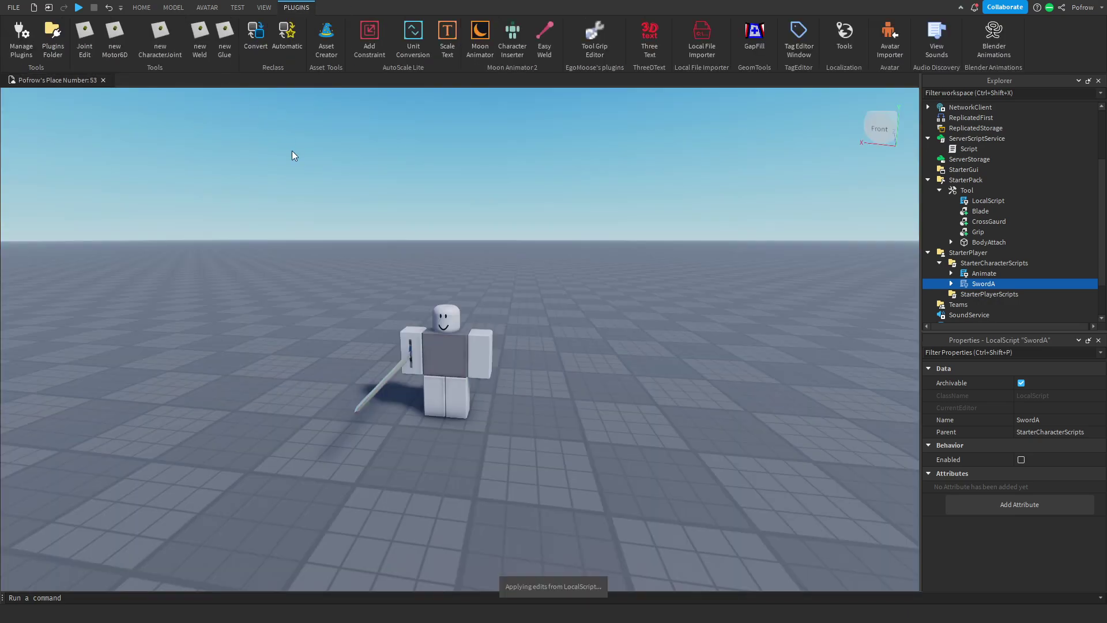
click(141, 7)
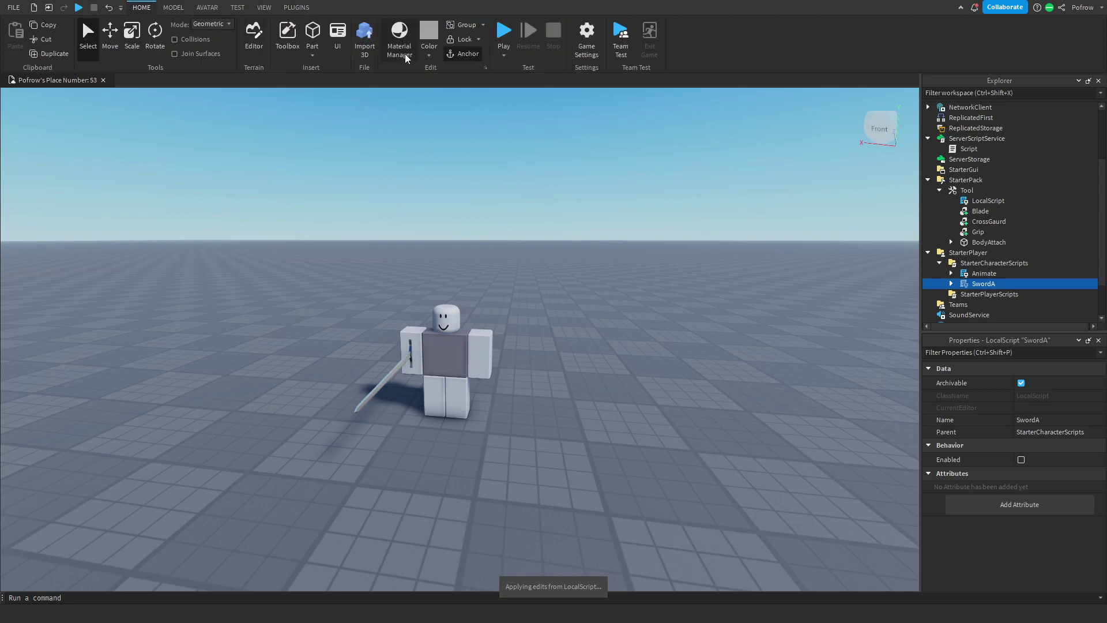
click(505, 32)
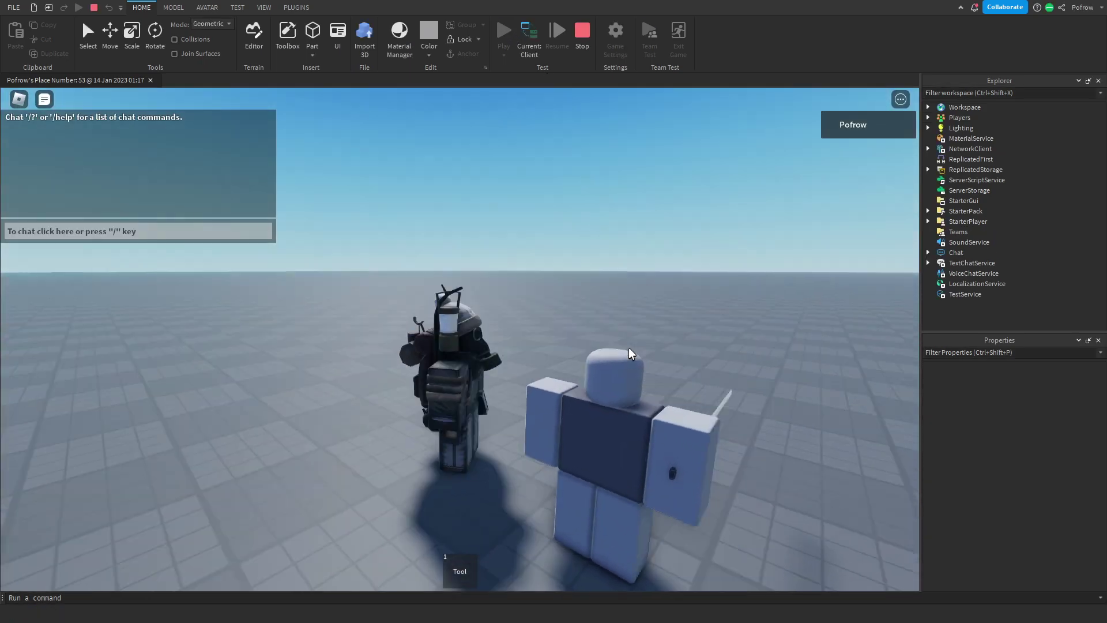
key(1)
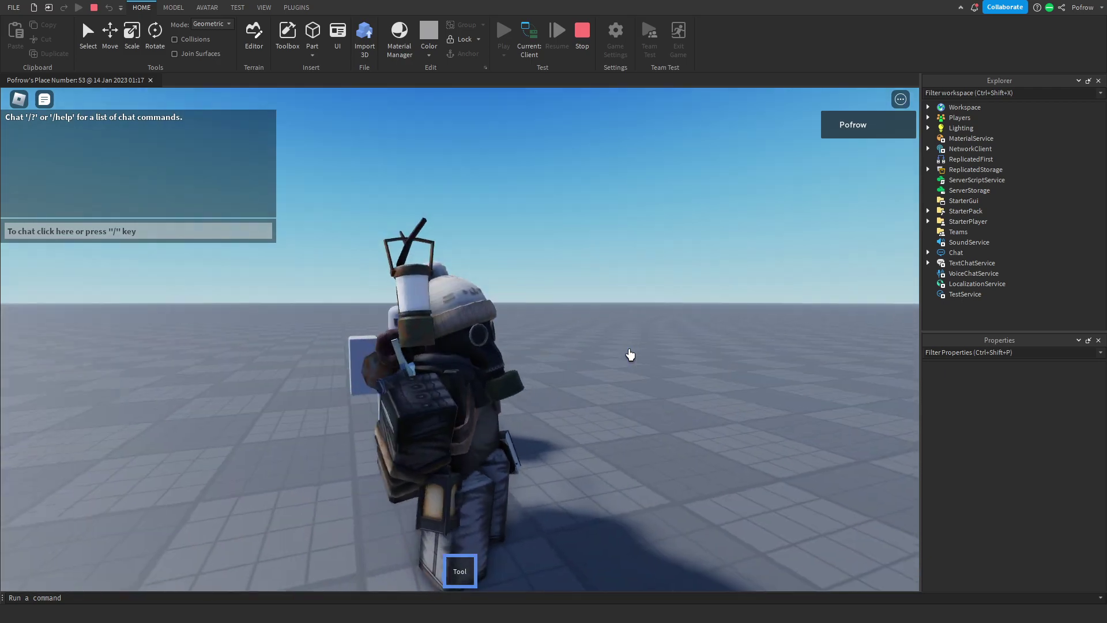
right_drag(631, 354, 630, 355)
scroll(630, 355, down, 3)
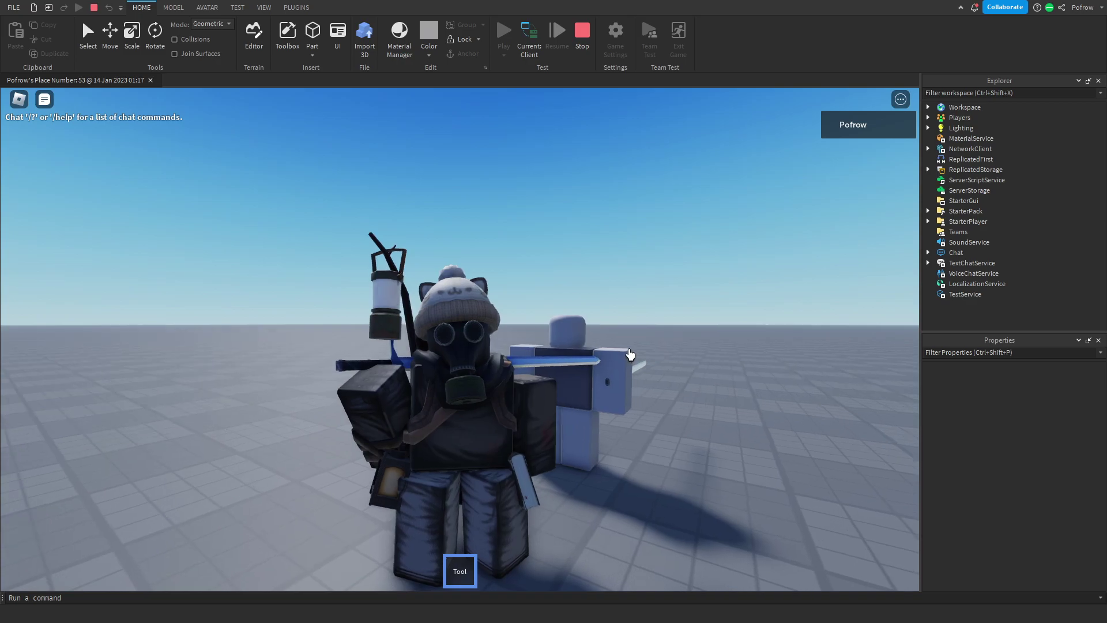
click(580, 35)
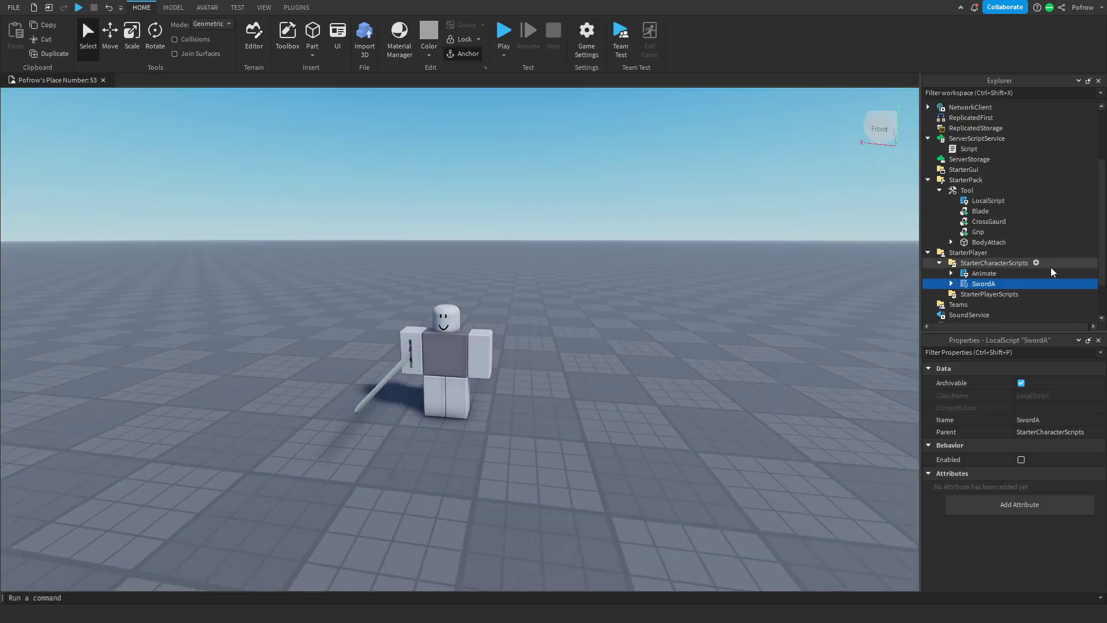
click(951, 284)
scroll(953, 286, down, 5)
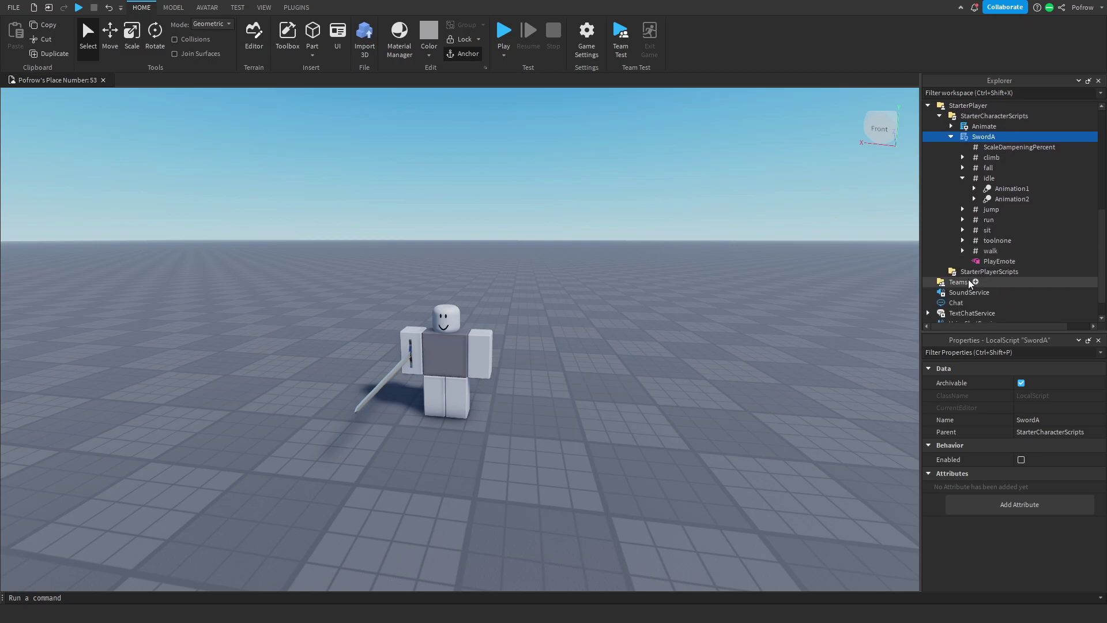
click(990, 251)
double_click(986, 251)
click(1008, 261)
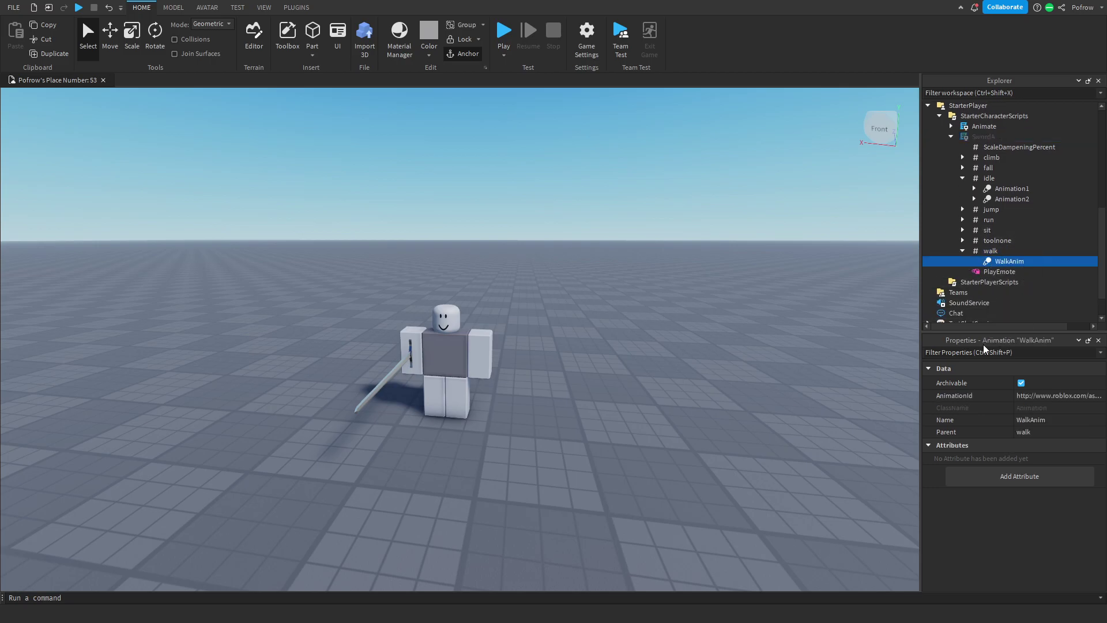
click(1050, 395)
click(766, 353)
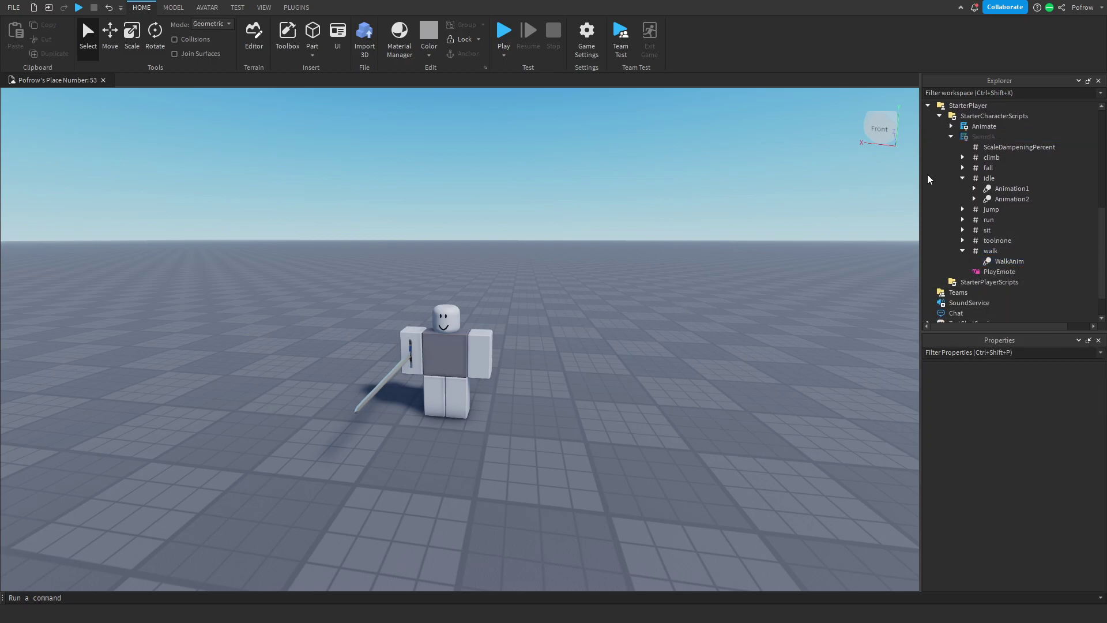
click(951, 137)
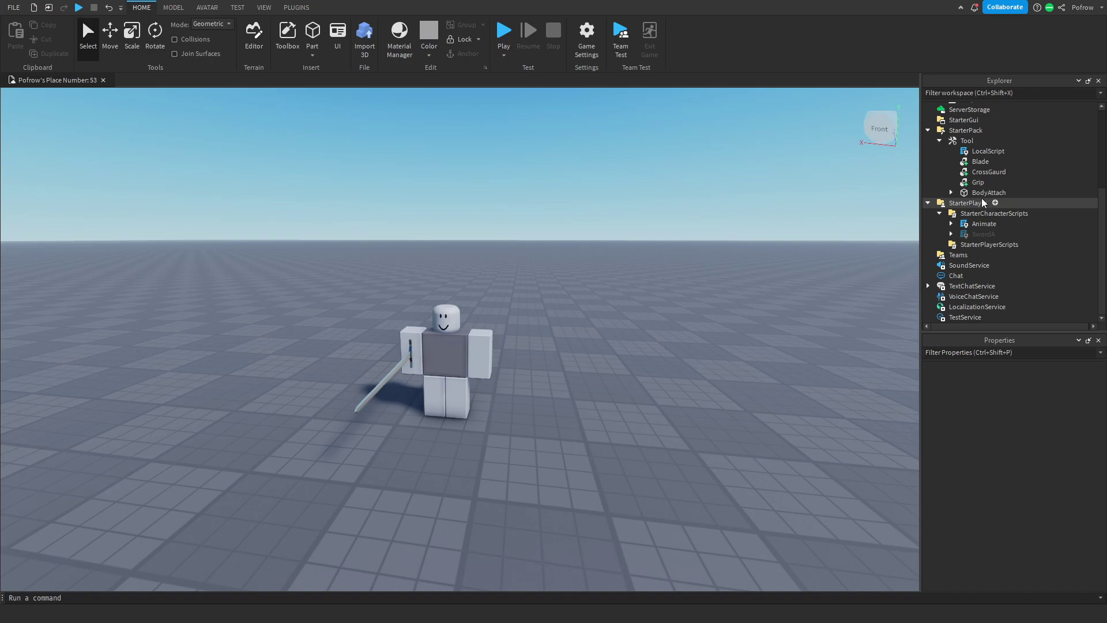
scroll(985, 203, up, 2)
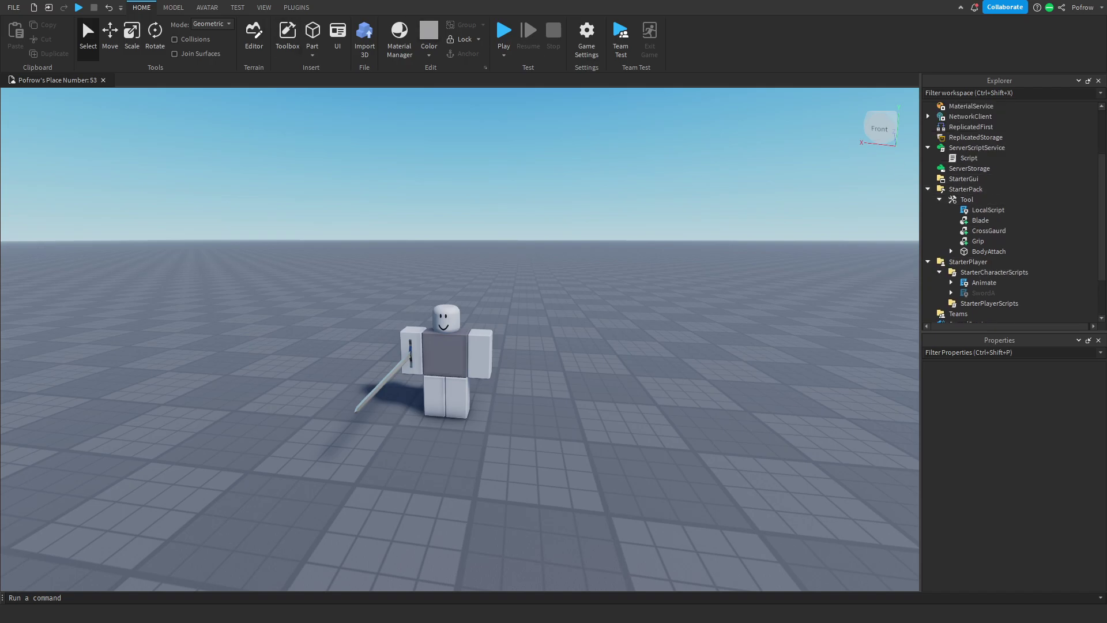